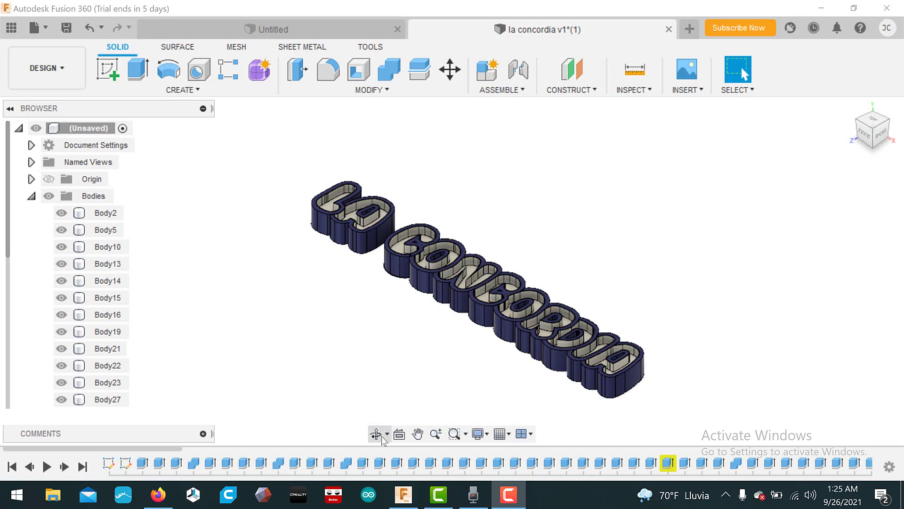
Orbit to a near-top view and hide the first letter bodies, through Body16–Body23.
left_click(381, 436)
mouse_move(416, 345)
left_mouse_down()
mouse_move(468, 386)
mouse_move(467, 330)
left_mouse_up()
left_click(61, 212)
left_click(61, 230)
left_click(61, 247)
left_click(61, 263)
left_click(61, 281)
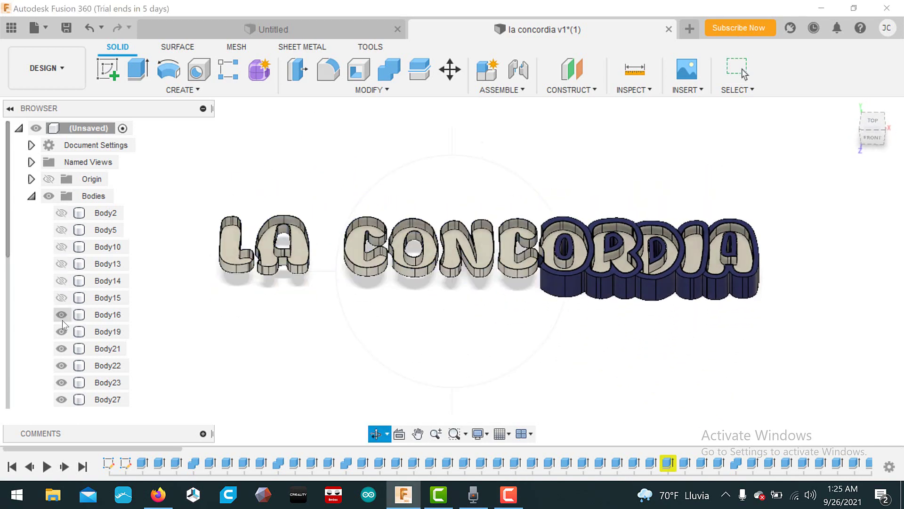
left_click(62, 314)
left_click(61, 332)
left_click(62, 349)
left_click(61, 366)
left_click(61, 382)
Orbit to a low front angle and show the hidden letter bodies again, including Body21–Body23.
mouse_move(414, 302)
left_mouse_down()
mouse_move(399, 300)
mouse_move(400, 320)
left_mouse_up()
left_click(61, 213)
left_click(62, 230)
left_click(61, 247)
left_click(61, 281)
left_click(61, 332)
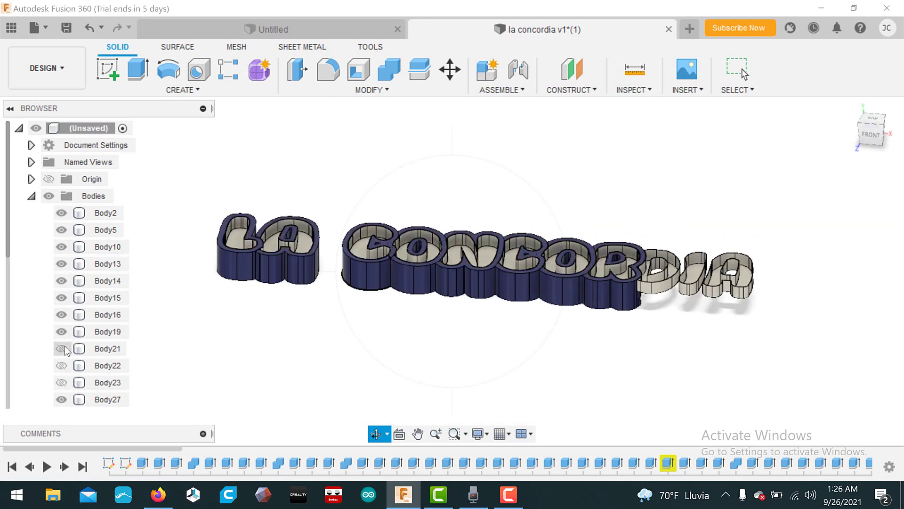
left_click(61, 349)
left_click(61, 365)
left_click(61, 382)
Hide Body31 and the later letter bodies, then orbit and zoom in on the letter walls.
scroll(61, 367, "down", 3)
scroll(61, 325, "down", 1)
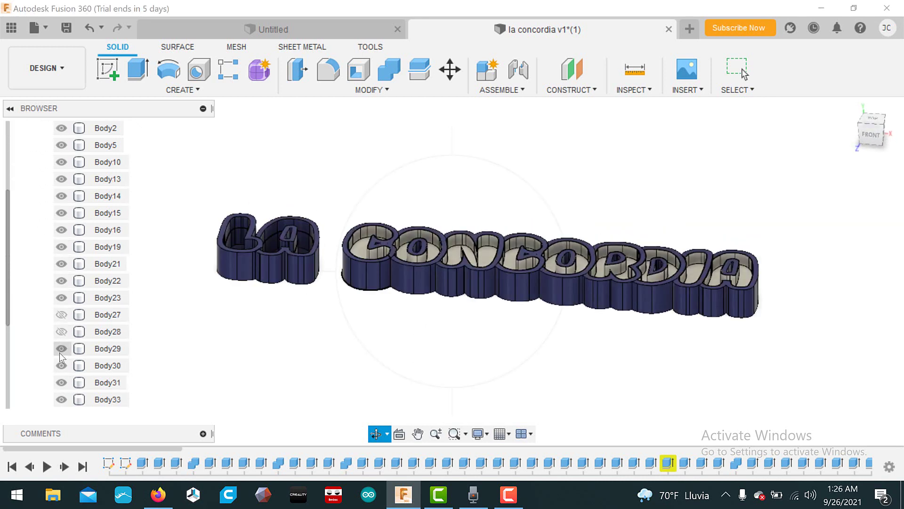
left_click(62, 381)
scroll(76, 375, "down", 3)
left_click(61, 297)
left_click(61, 315)
left_click(62, 331)
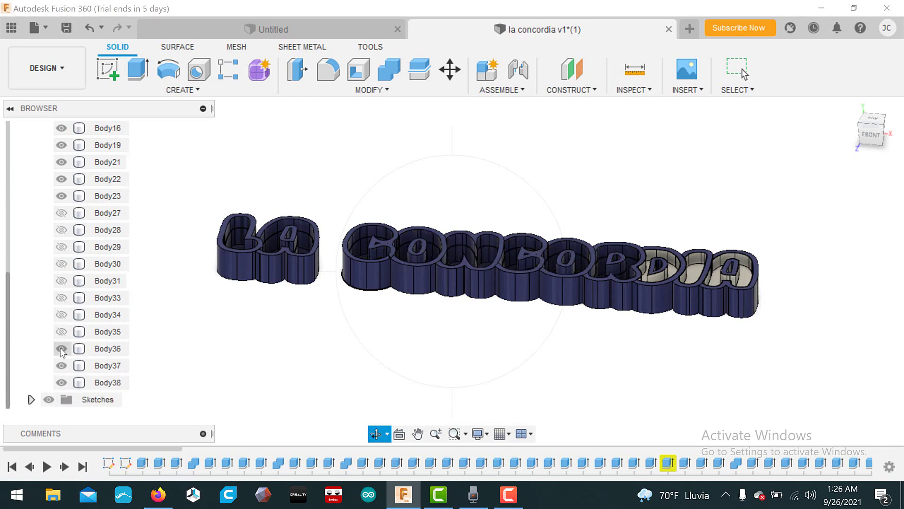
left_click(61, 349)
left_click(62, 365)
left_click_drag(279, 305, 369, 308)
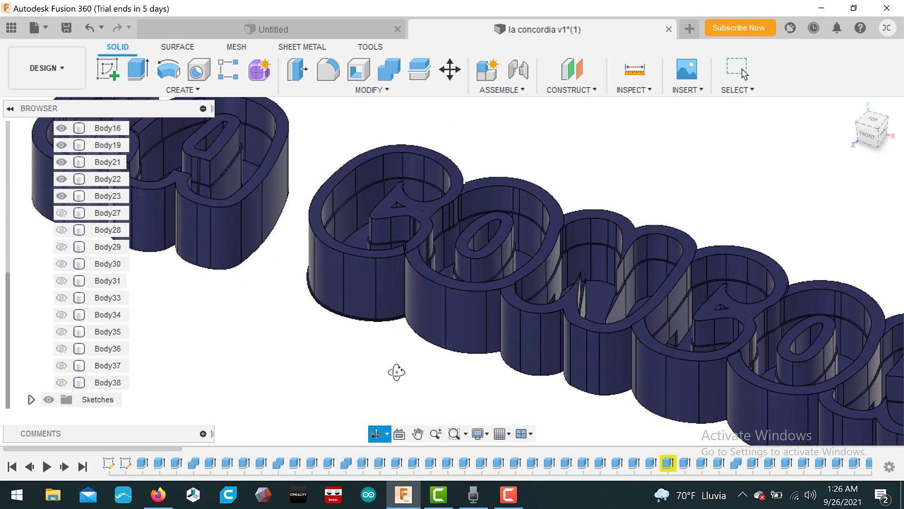
middle_click_drag(398, 369, 414, 361, "shift")
middle_click_drag(680, 424, 486, 365, "shift")
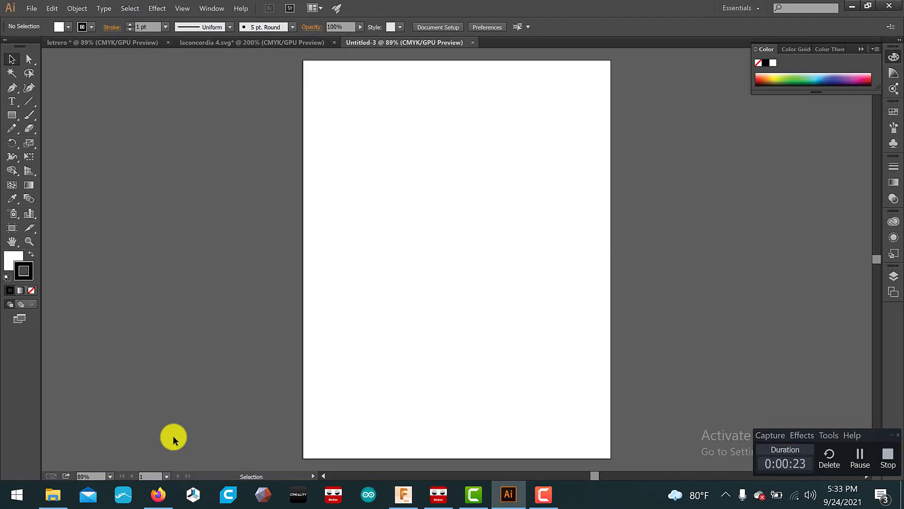
Zoom the artboard to 150% and draw a text area for the lettering.
left_click(109, 477)
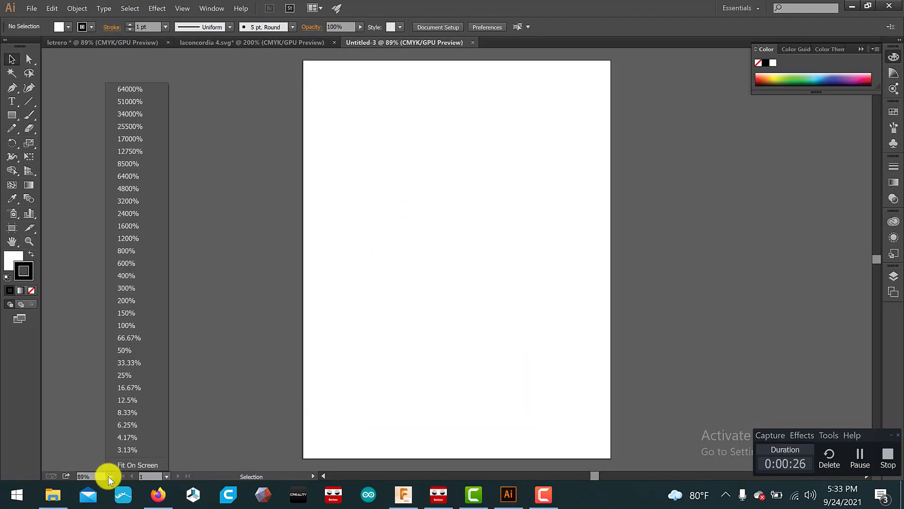
left_click(135, 312)
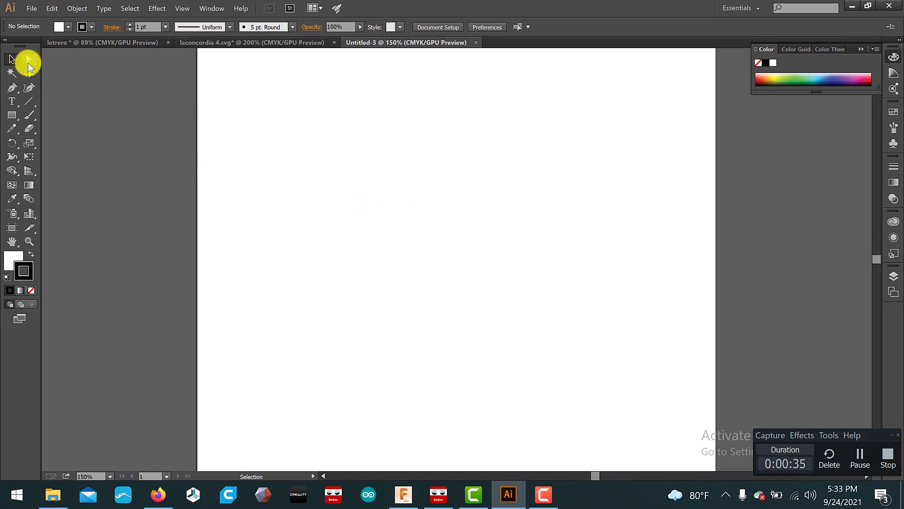
left_click(11, 100)
mouse_move(233, 151)
left_mouse_down()
mouse_move(315, 218)
mouse_move(651, 272)
left_mouse_up()
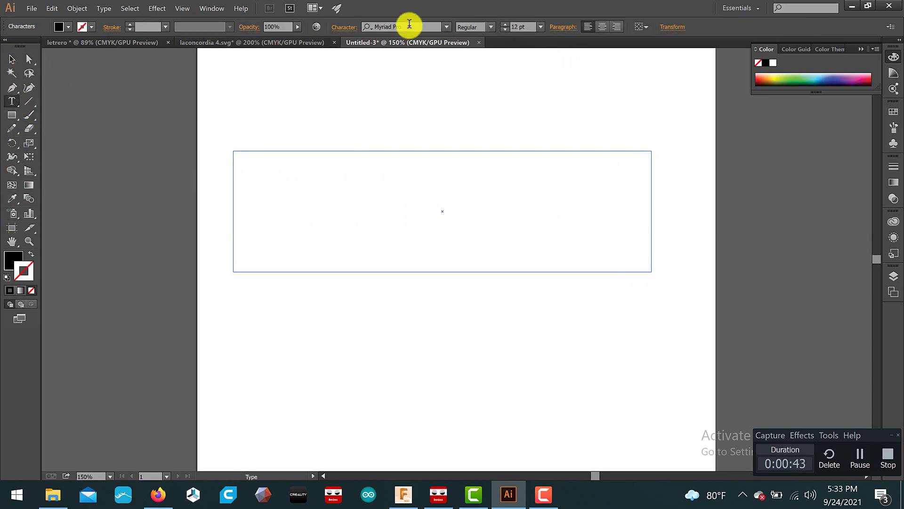
Set the text area's font to BubbleGum.
left_click(446, 26)
scroll(448, 260, "up", 2)
scroll(426, 261, "up", 8)
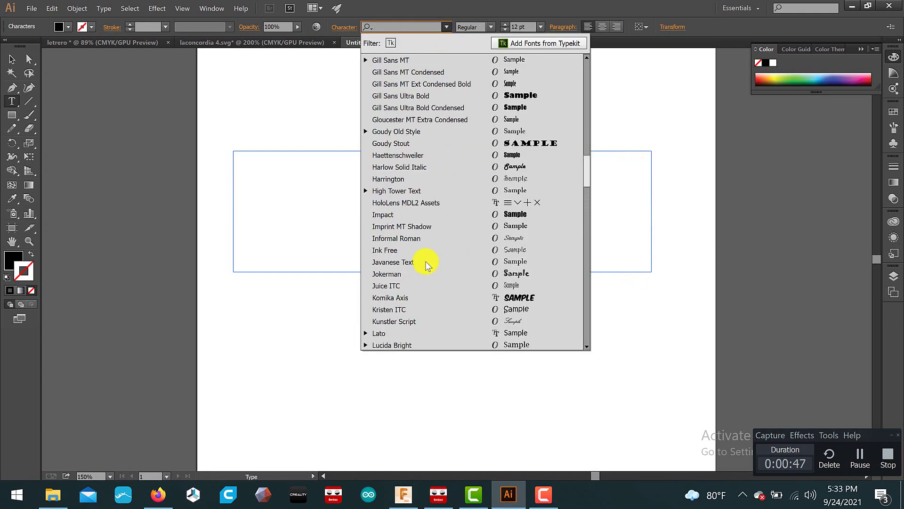
scroll(425, 261, "up", 10)
scroll(422, 259, "up", 10)
scroll(415, 258, "up", 1)
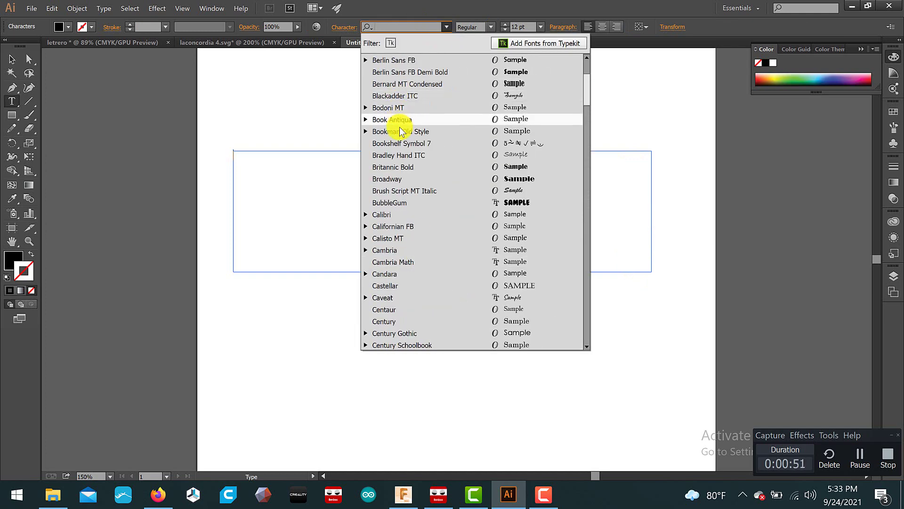
left_click(409, 203)
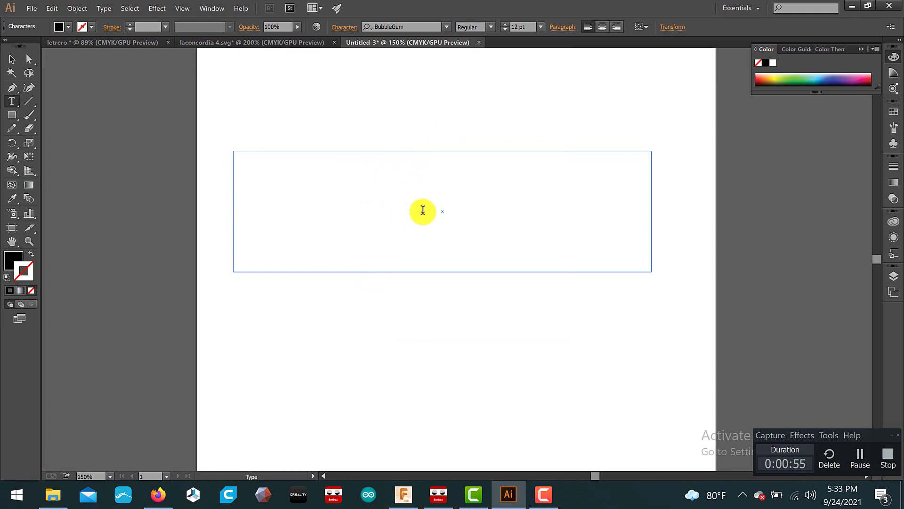
Look at the Illustrator fonts folder and the DaFont site, then return to the document.
left_click(66, 501)
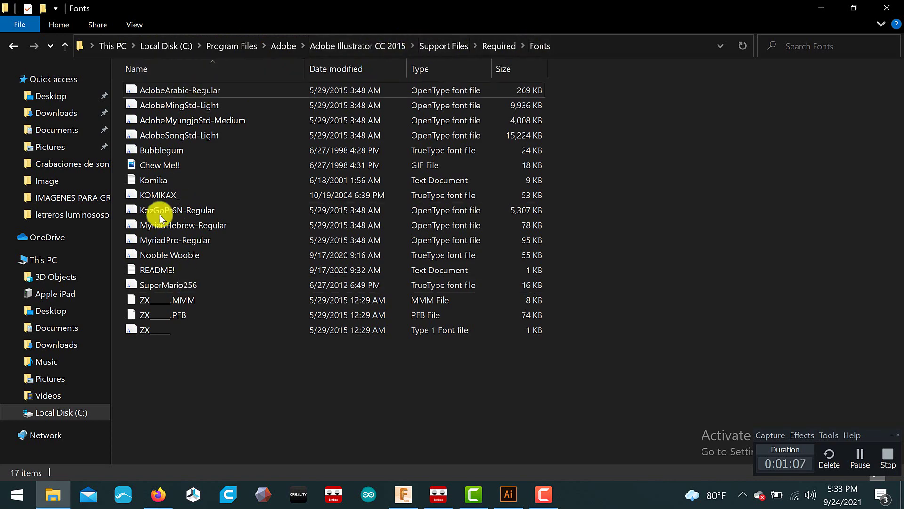
left_click(158, 495)
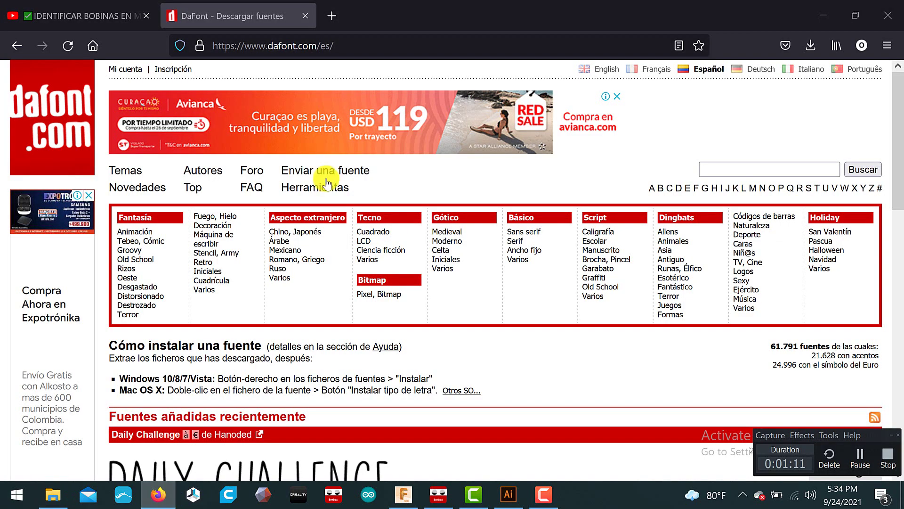
left_click(508, 494)
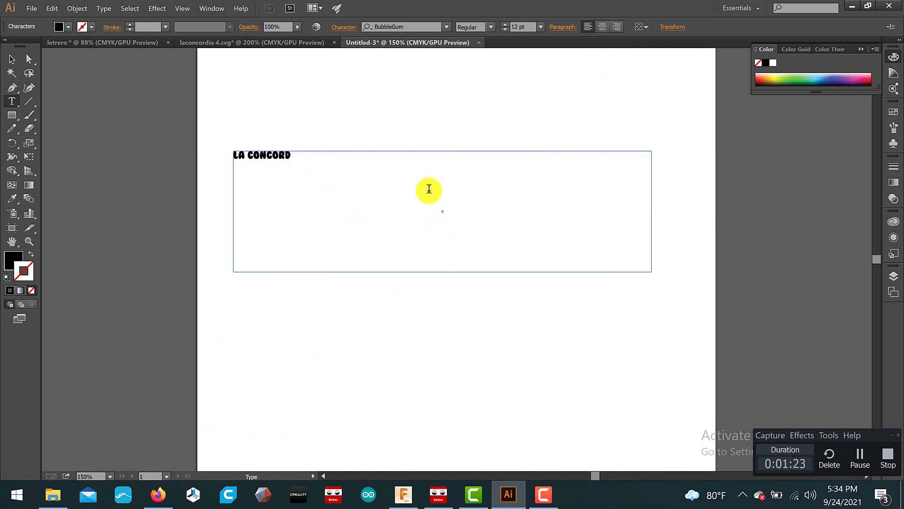
Enlarge LA CONCORDIA to 72 pt, create outlines, and swap to stroke only, no fill.
left_click_drag(302, 155, 233, 155)
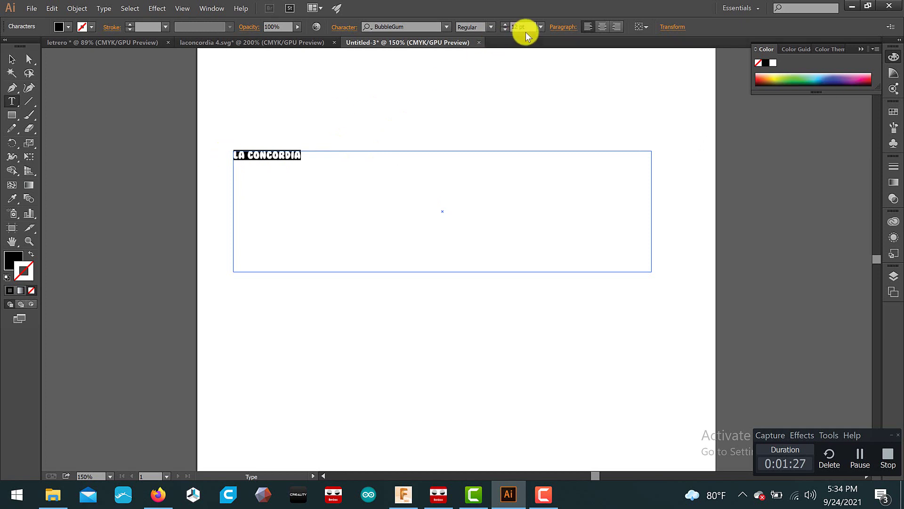
left_click(540, 27)
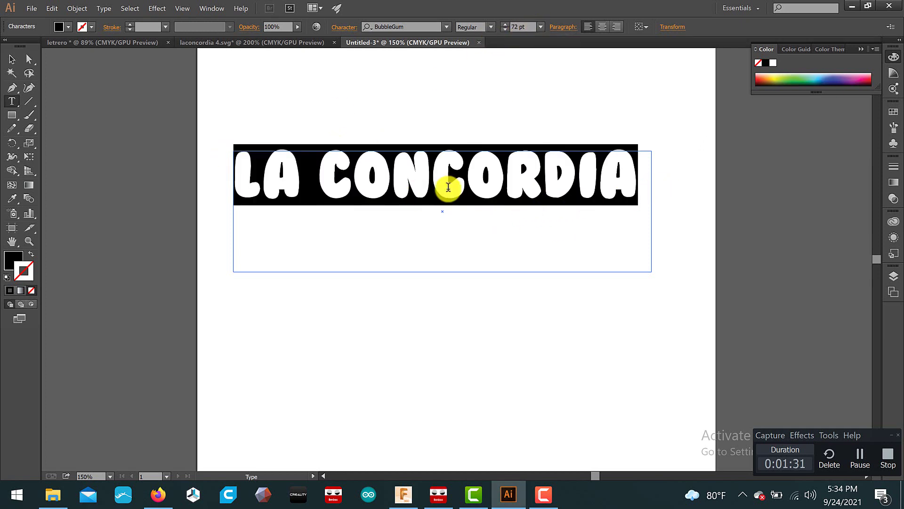
key("Escape")
left_click(103, 8)
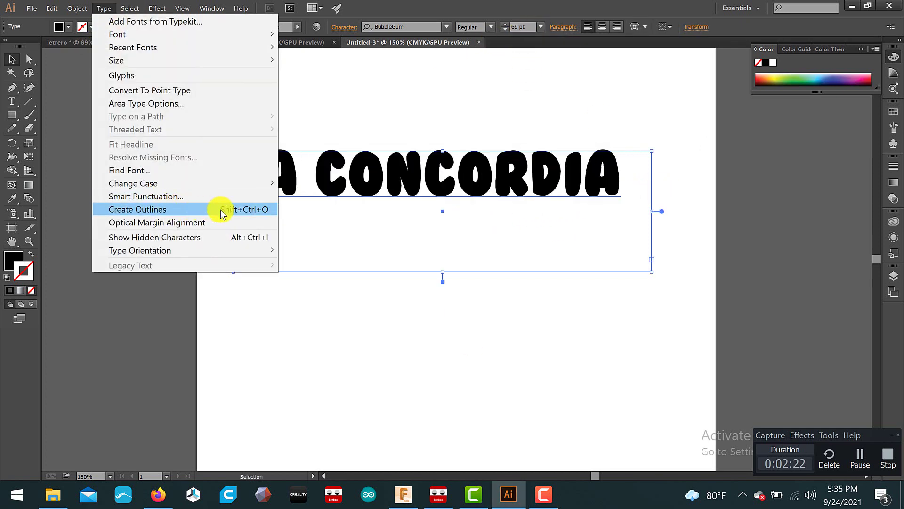
left_click(222, 213)
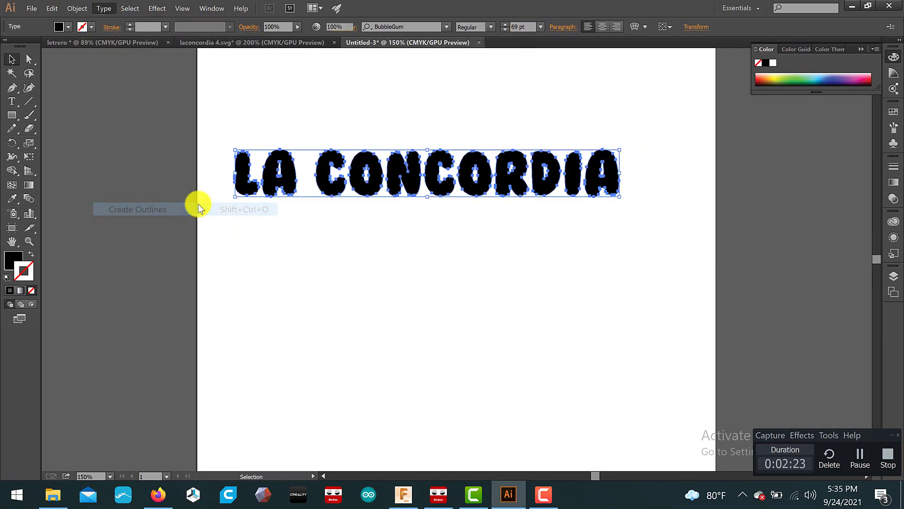
left_click(28, 256)
left_click(463, 206)
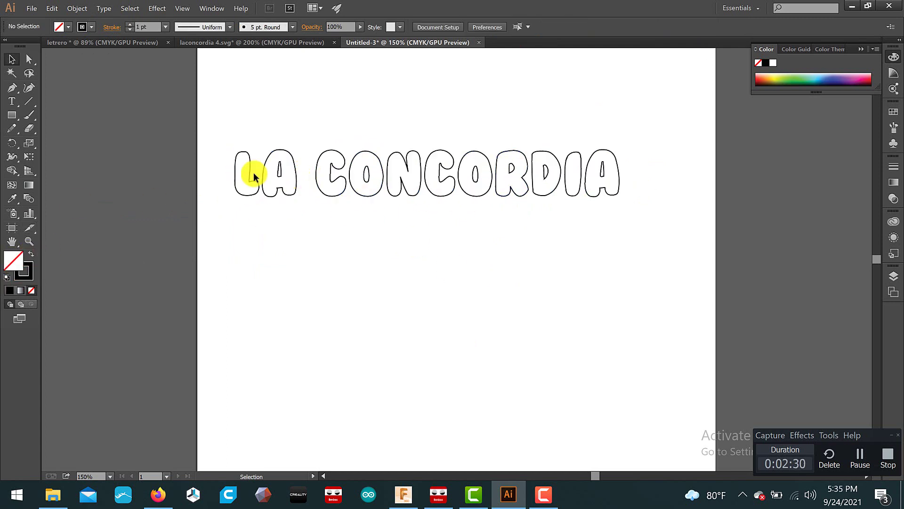
Ungroup the outlined lettering into separate letters and show rulers along the canvas.
left_click(262, 183)
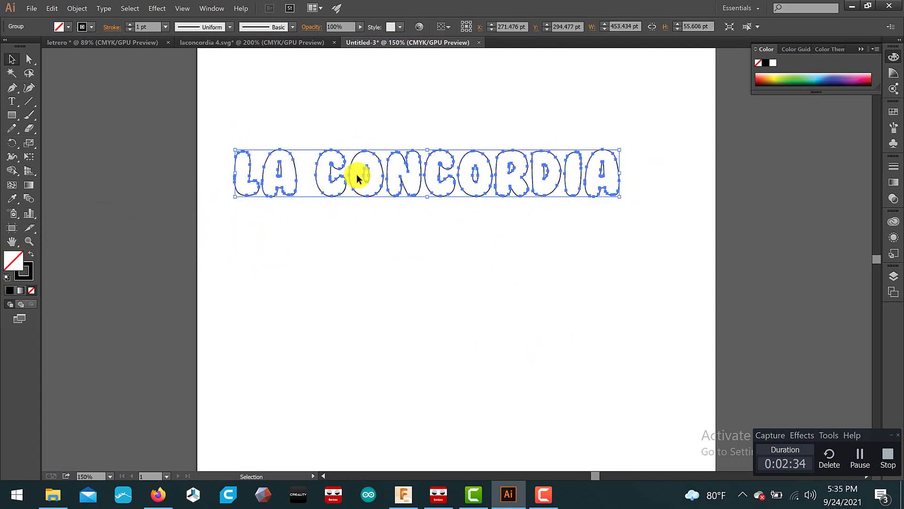
right_click(200, 113)
left_click(249, 176)
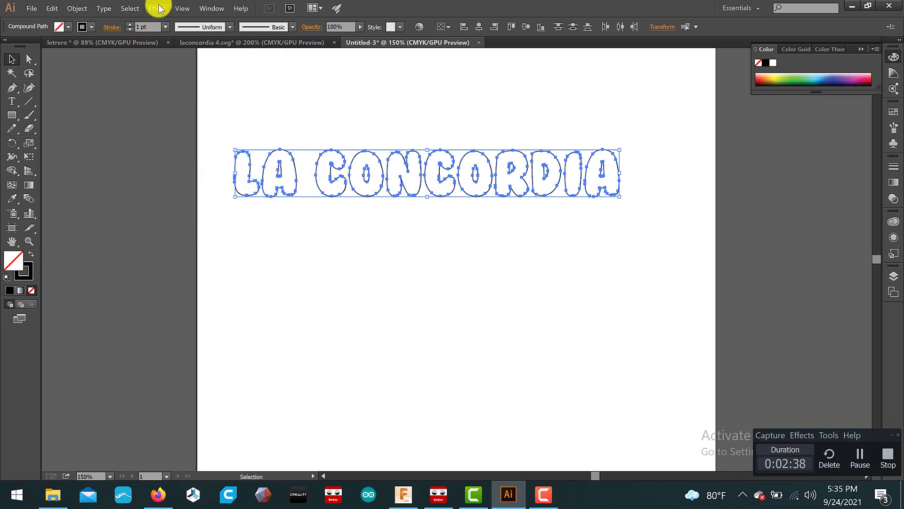
left_click(182, 8)
left_click(428, 256)
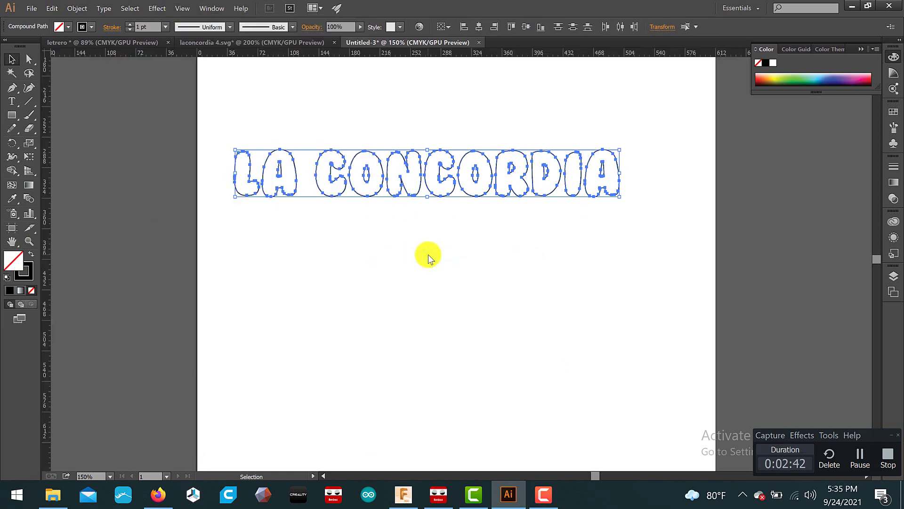
Select the L and the first C individually to check they are separate shapes.
left_click(321, 195)
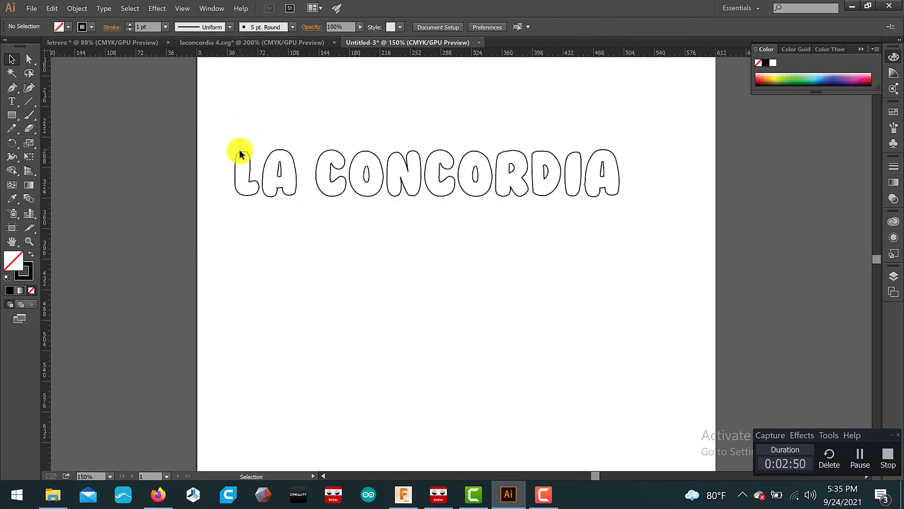
left_click(249, 162)
left_click(243, 188)
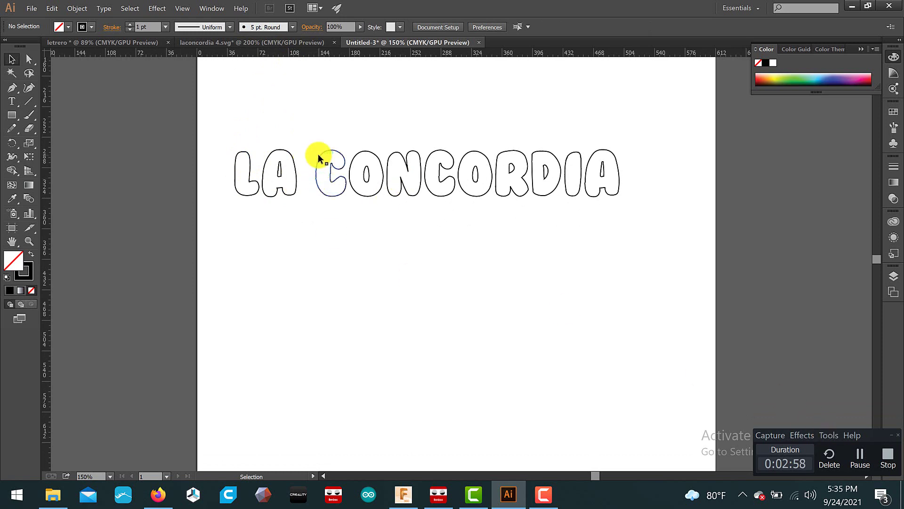
left_click_drag(313, 165, 320, 179)
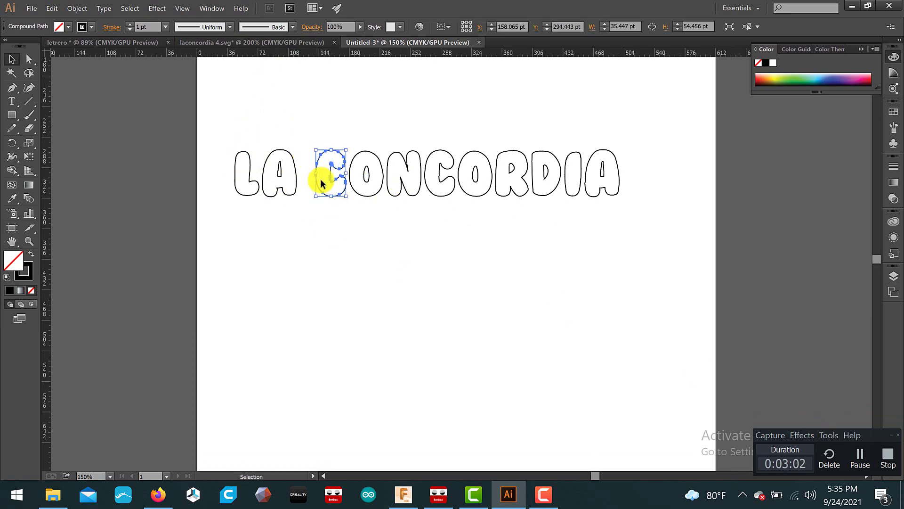
left_click(325, 187)
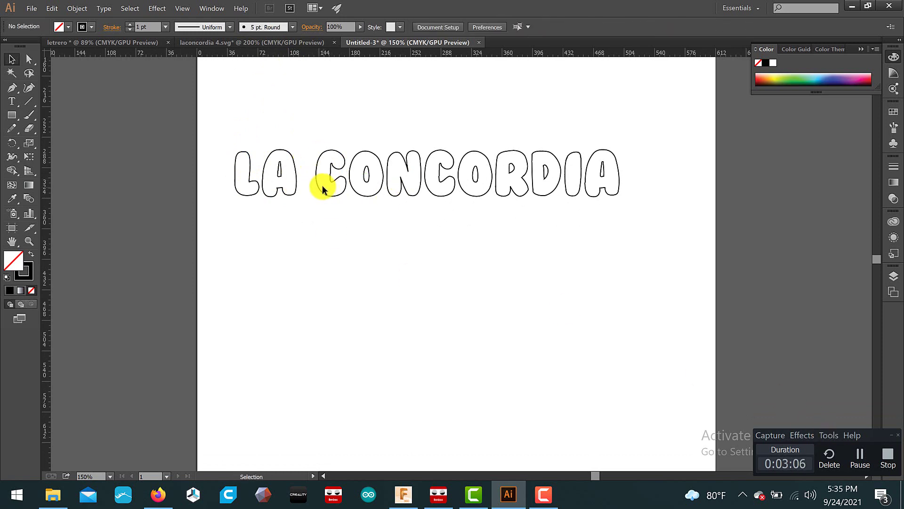
left_click_drag(318, 186, 313, 167)
left_click(108, 474)
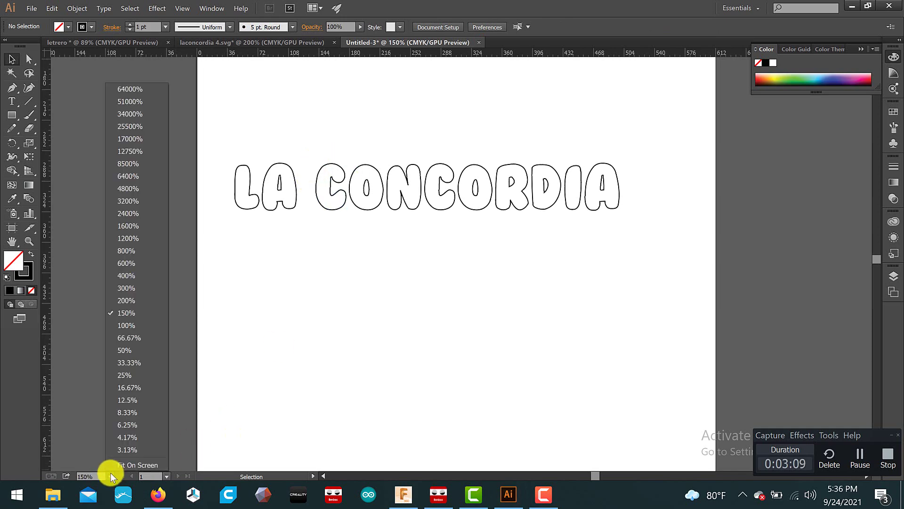
Zoom to 200% and shift the second C of CONCORDIA left against the N.
left_click(121, 287)
left_click(110, 477)
left_click(125, 301)
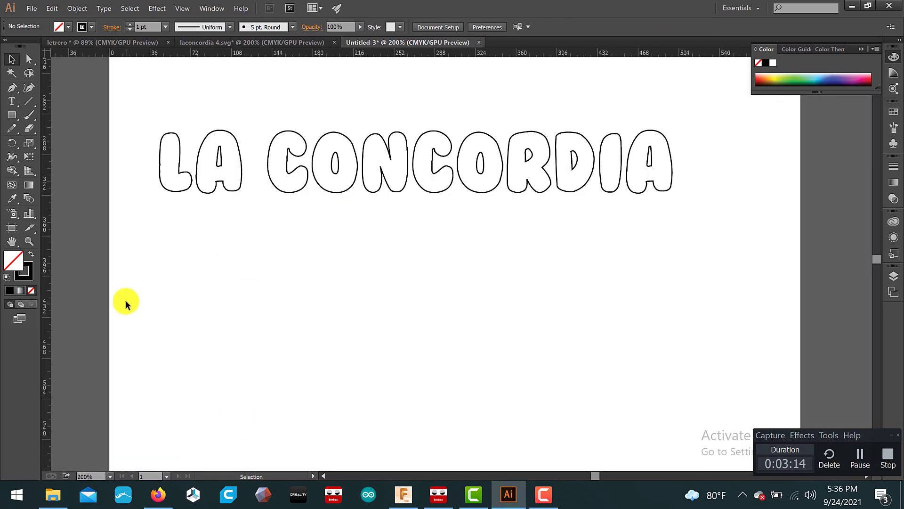
left_click_drag(288, 131, 293, 162)
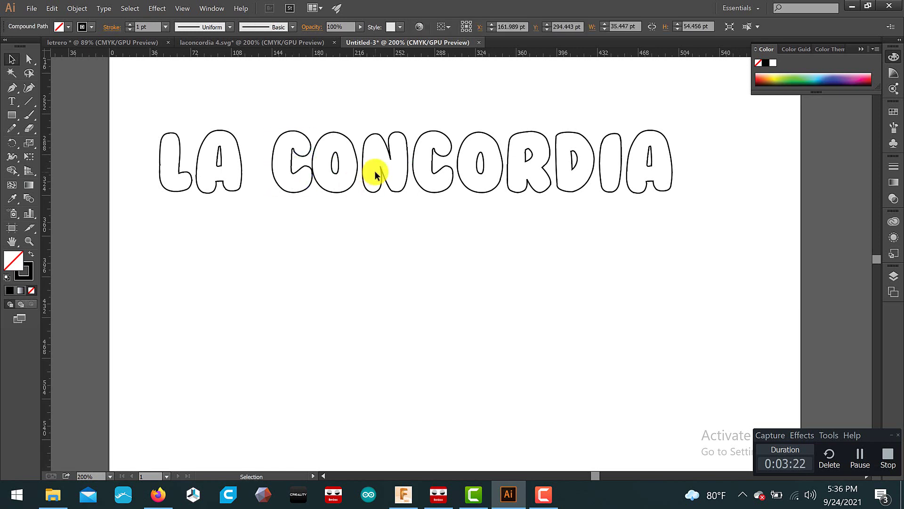
left_click(364, 139)
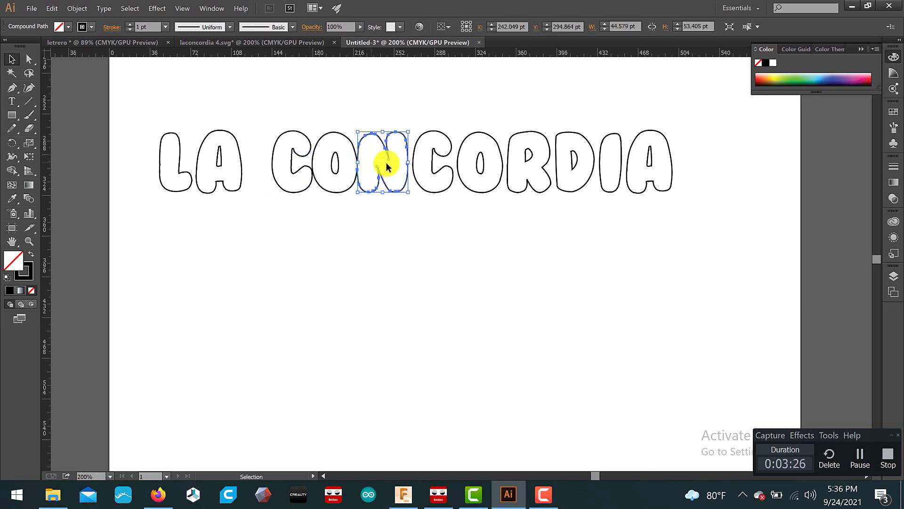
left_click(412, 163)
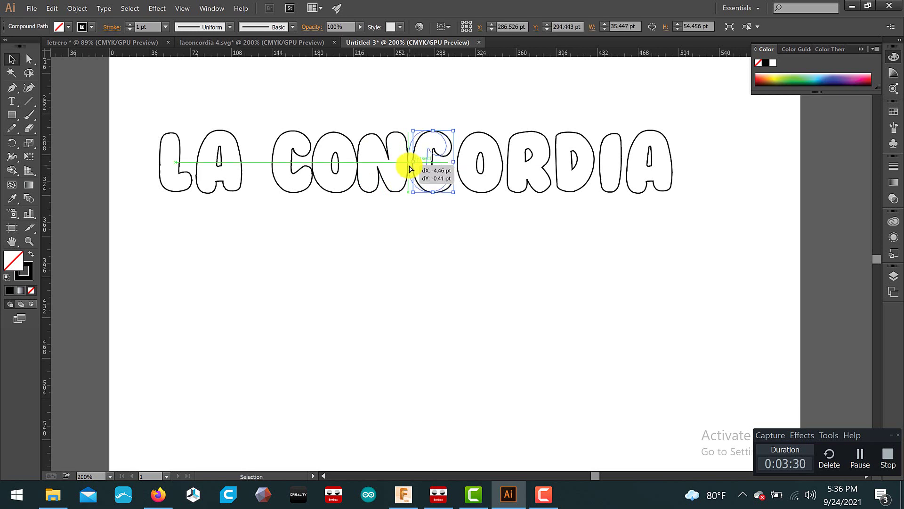
left_click_drag(415, 168, 443, 165)
left_click(456, 163)
Move the O against the C and the R next to the O, undoing an accidental R resize.
left_click(510, 161)
left_click(508, 162)
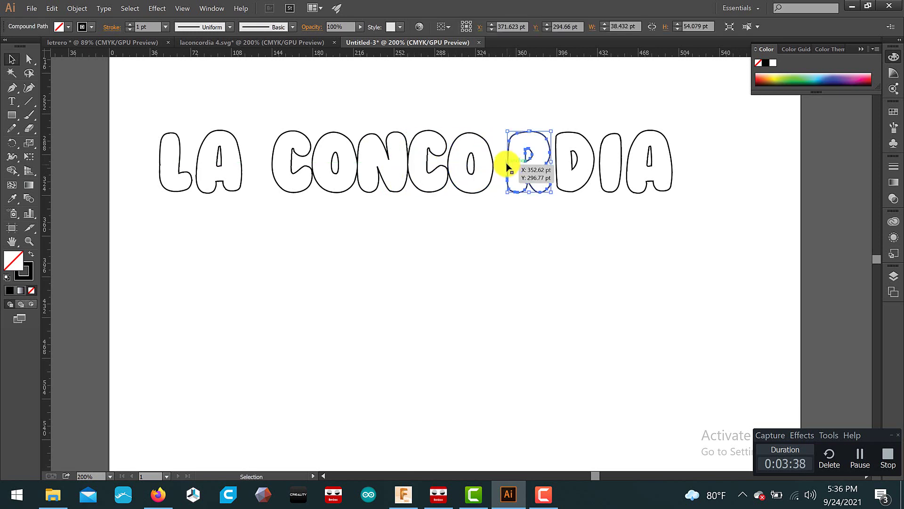
mouse_move(507, 162)
left_mouse_down()
mouse_move(521, 169)
mouse_move(509, 161)
left_mouse_up()
left_click_drag(509, 164, 496, 169)
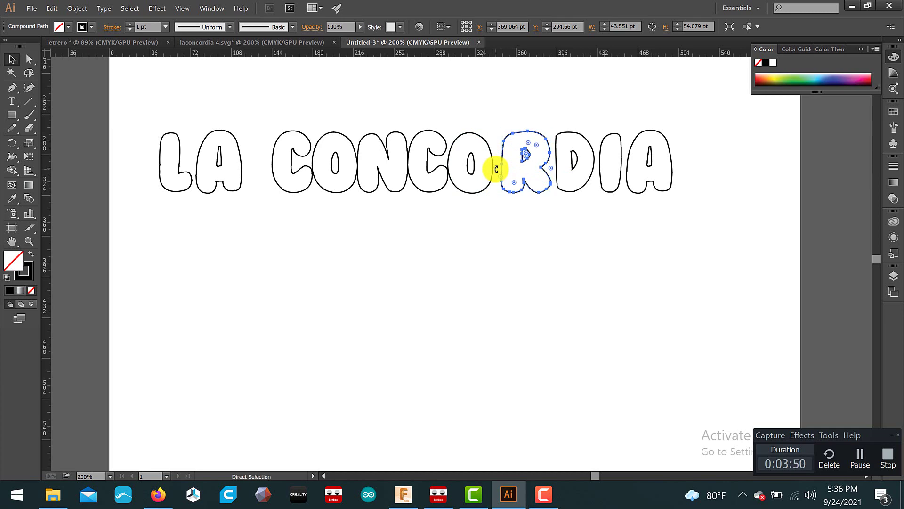
key("ctrl+z")
left_click(530, 175)
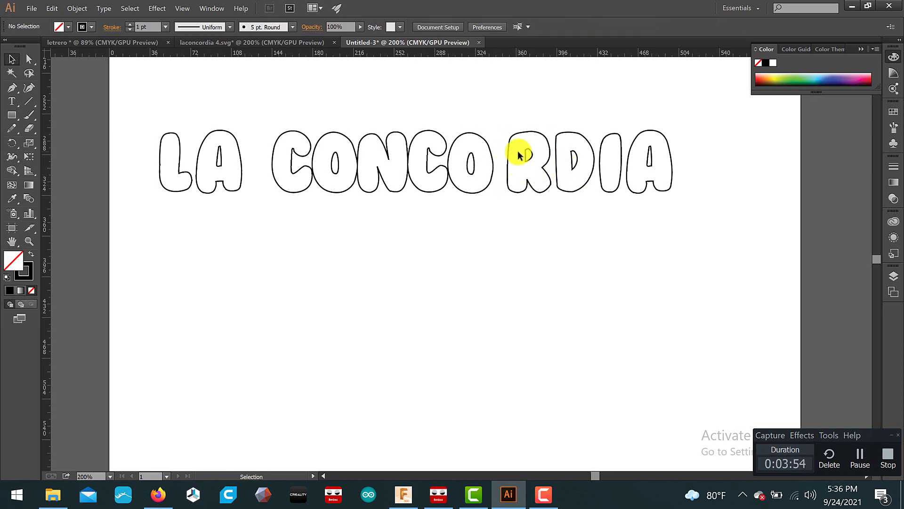
left_click_drag(522, 133, 507, 134)
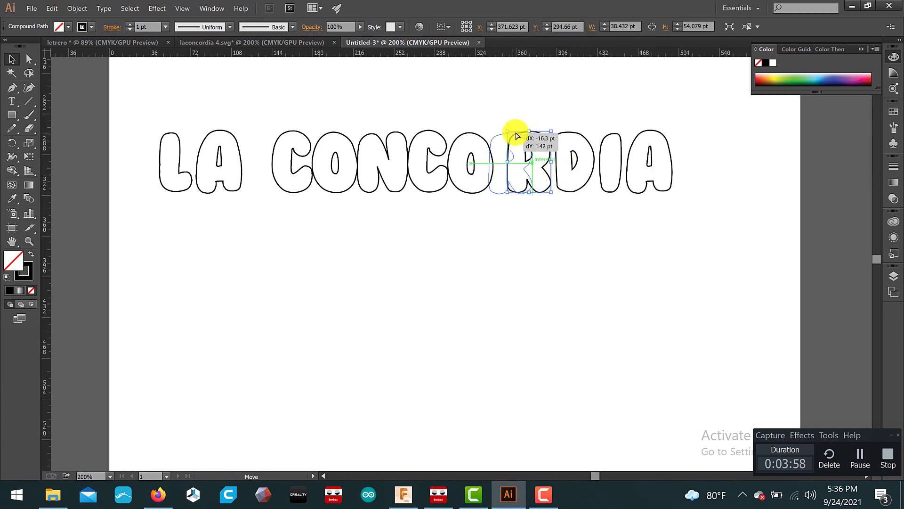
Slide the D, I and final A left so each touches its neighbour.
left_click(564, 162)
left_click_drag(571, 132, 554, 136)
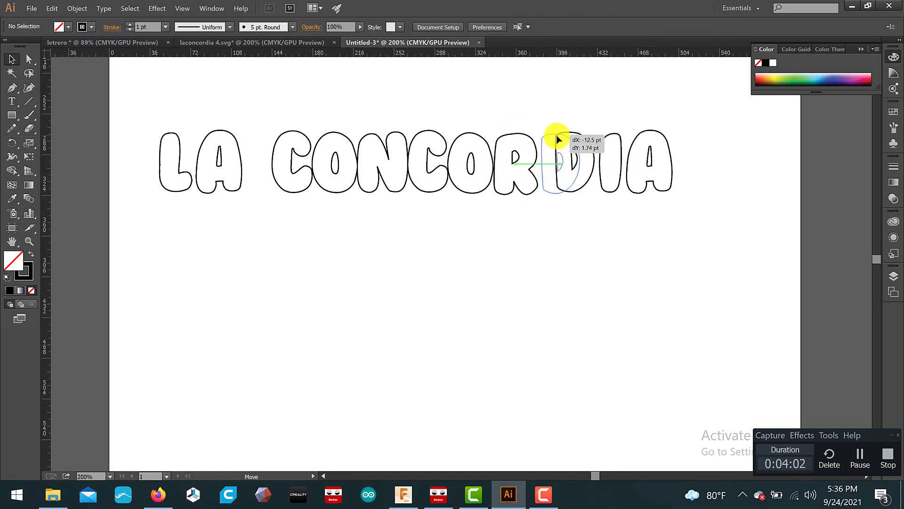
left_click(614, 133)
left_click_drag(615, 133, 589, 134)
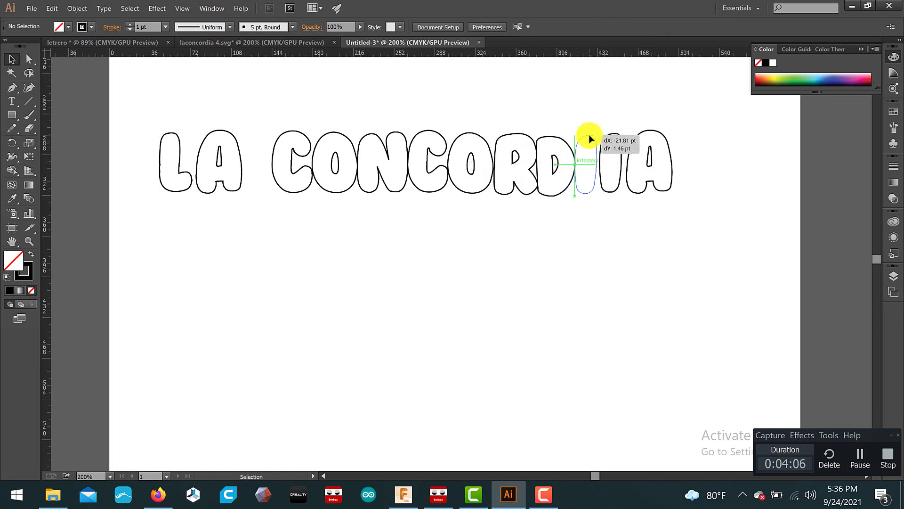
left_click(654, 136)
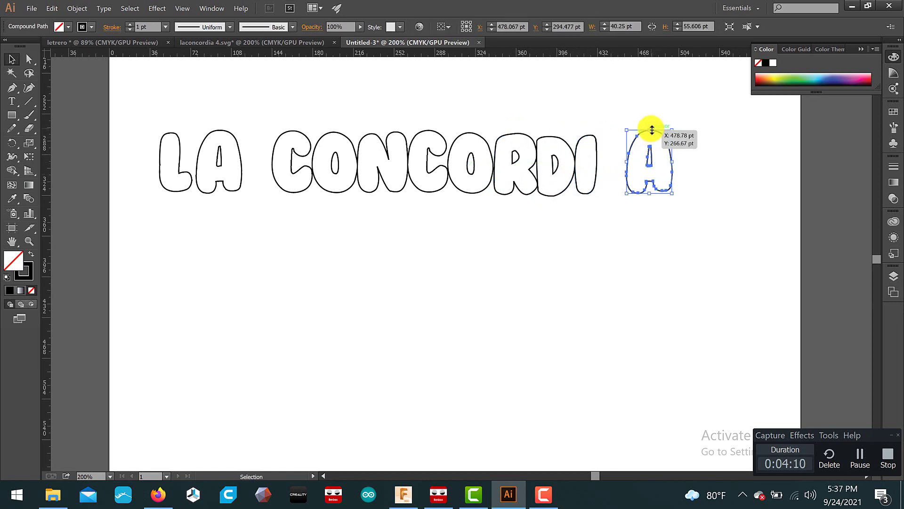
left_click_drag(647, 133, 617, 137)
left_click(428, 222)
Save the lettering as concordia5 in SVG (*.SVG) format.
left_click(32, 8)
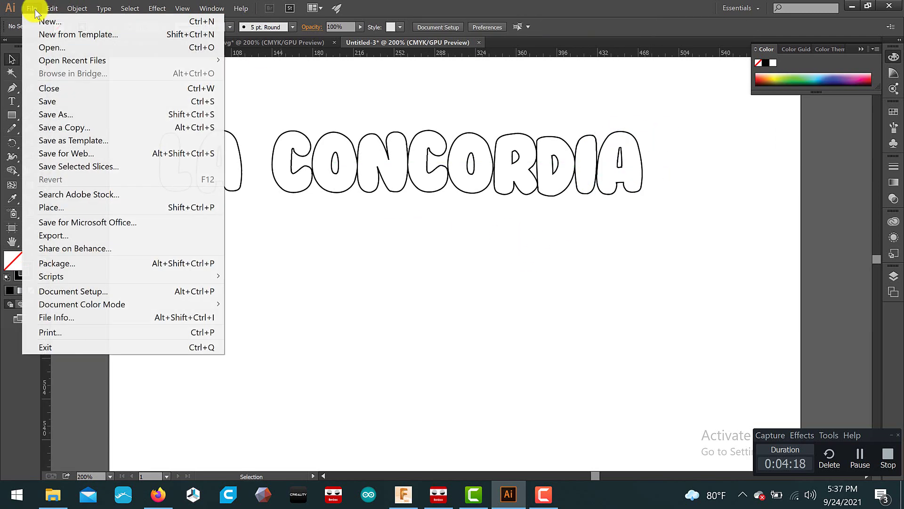
left_click(74, 113)
type("concordia")
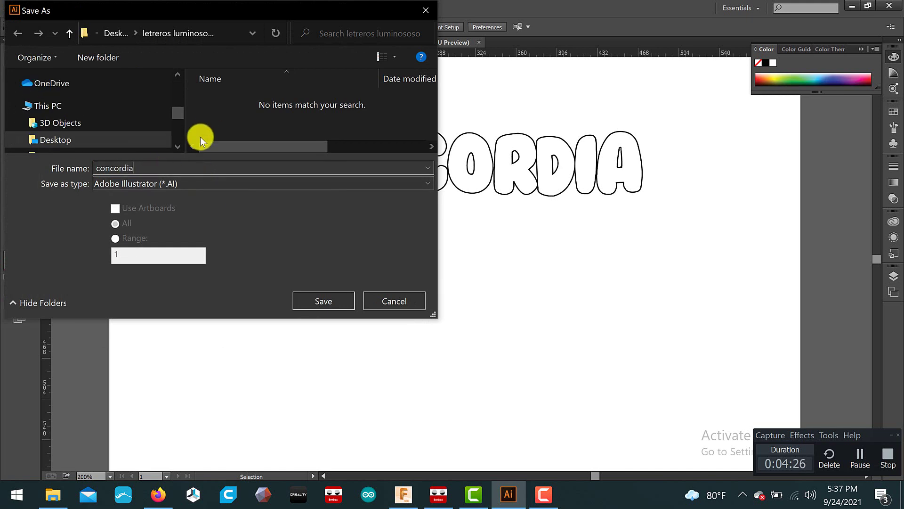
type("5")
left_click(296, 183)
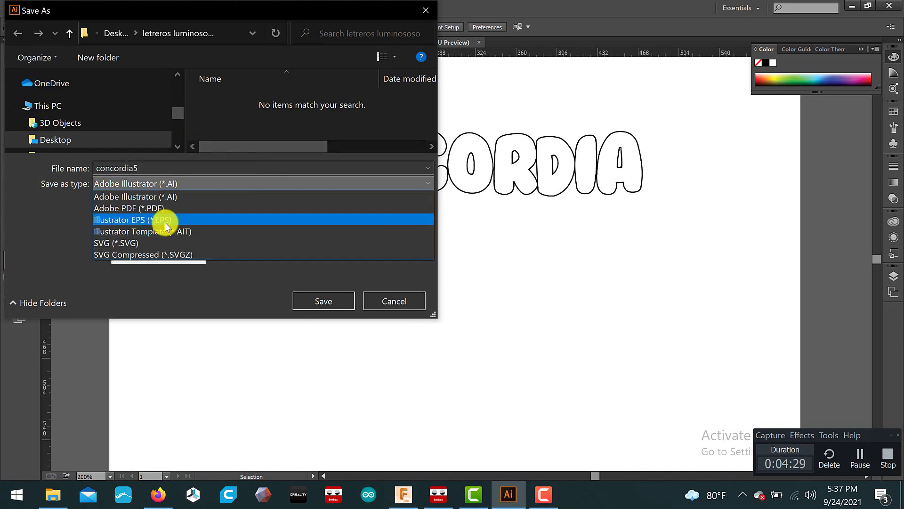
left_click(140, 244)
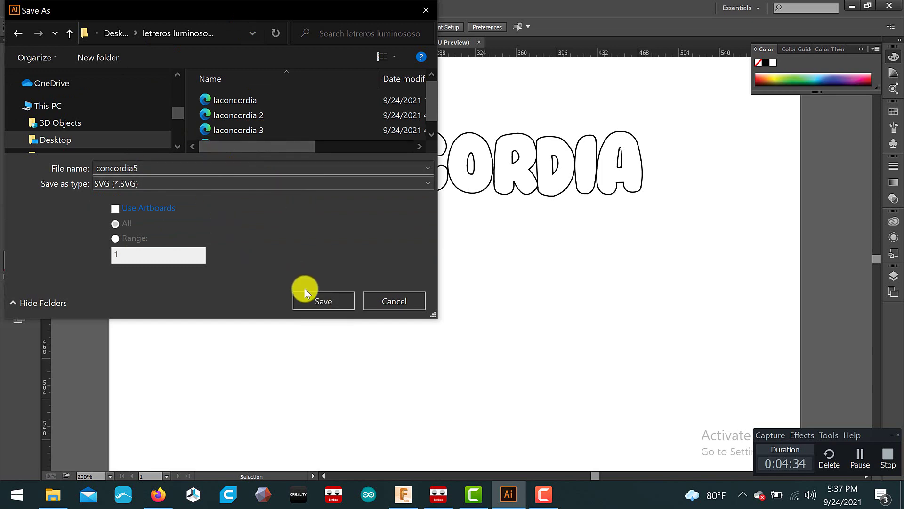
left_click(310, 301)
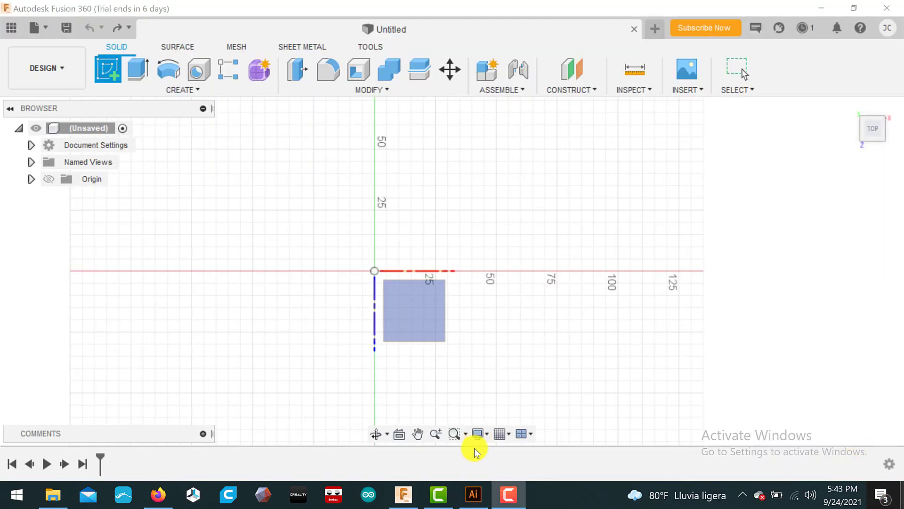
Start a sketch on the top plane and draw a 200 mm two-point rectangle.
left_click(490, 292)
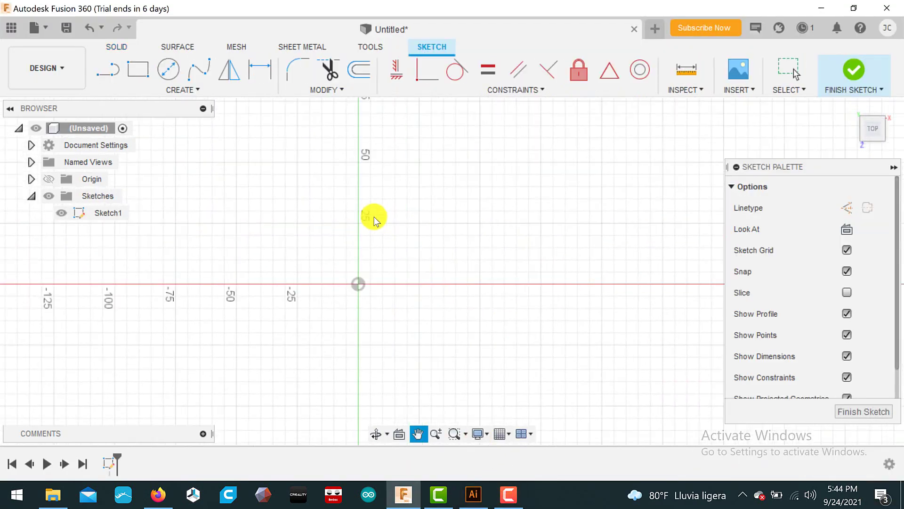
left_click(137, 71)
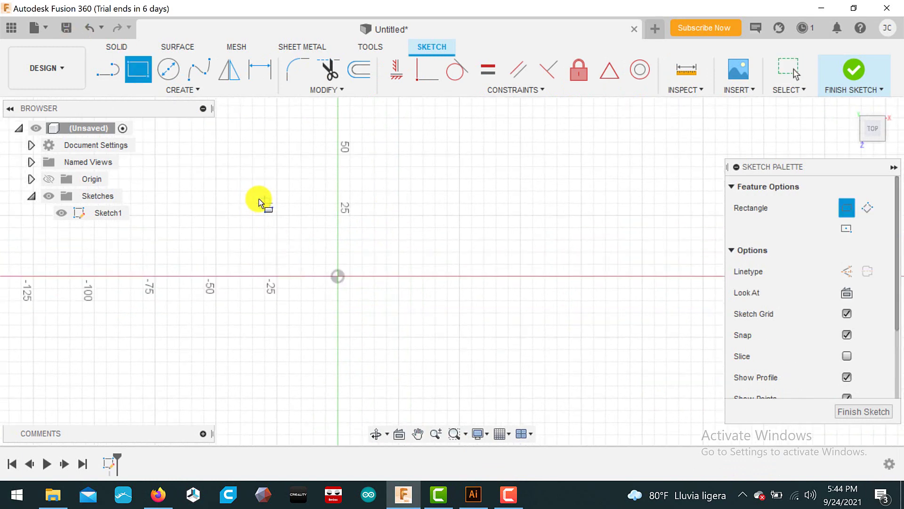
left_click(203, 178)
type("2")
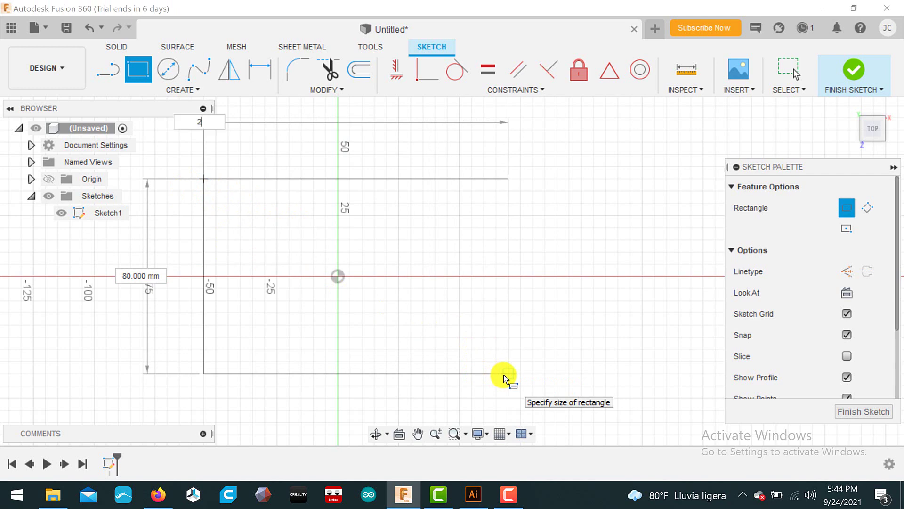
type("00")
key("Tab")
scroll(502, 405, "down", 1)
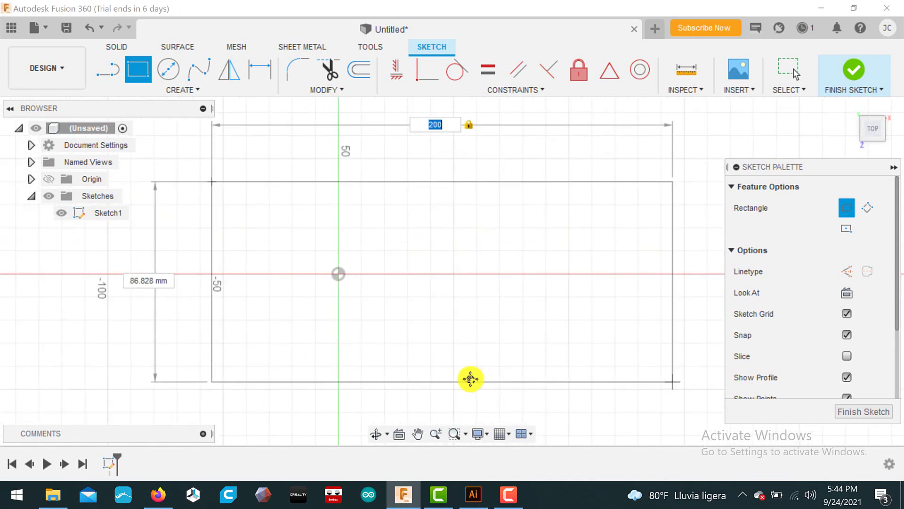
scroll(470, 380, "up", 2)
scroll(444, 374, "up", 1)
scroll(444, 374, "down", 3)
middle_click_drag(445, 373, 406, 218)
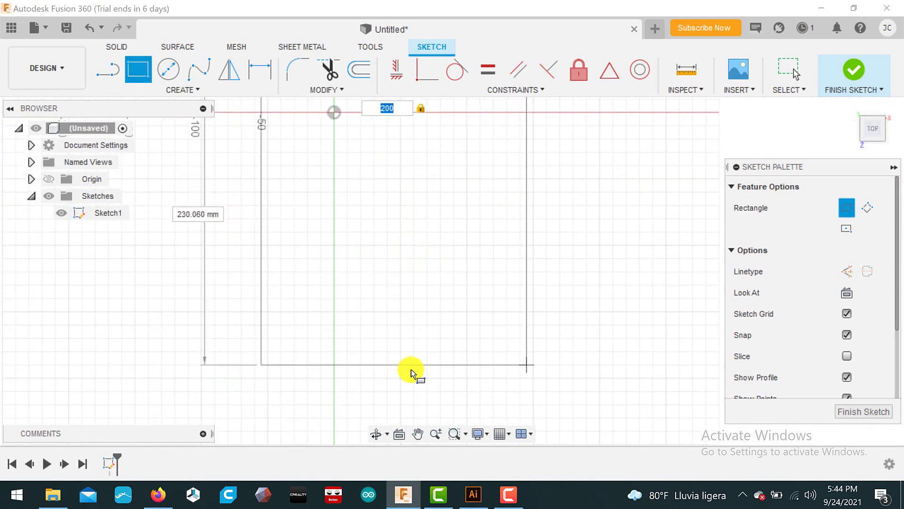
left_click(411, 324)
scroll(487, 287, "down", 2)
middle_click_drag(426, 221, 338, 232)
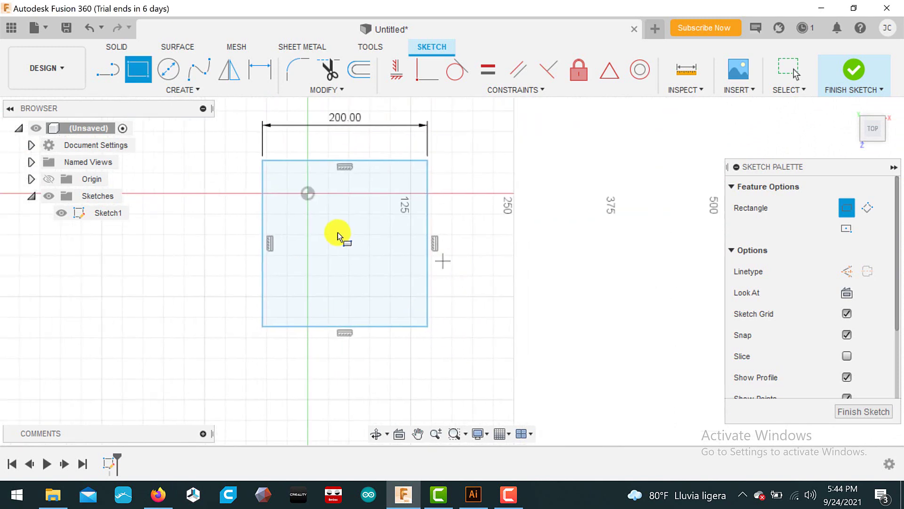
scroll(338, 233, "down", 1)
Move the 200 mm rectangle up and to the left with Move/Copy.
right_click(264, 210)
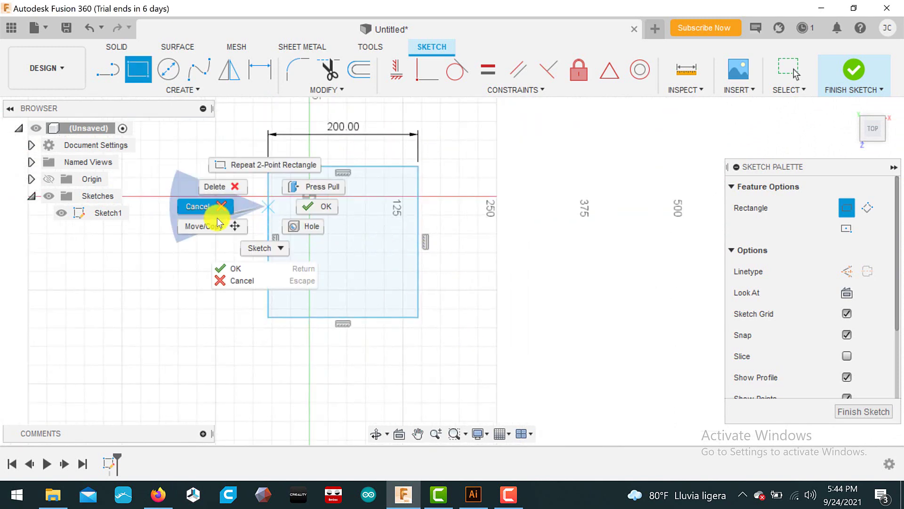
left_click(216, 206)
left_click(305, 168)
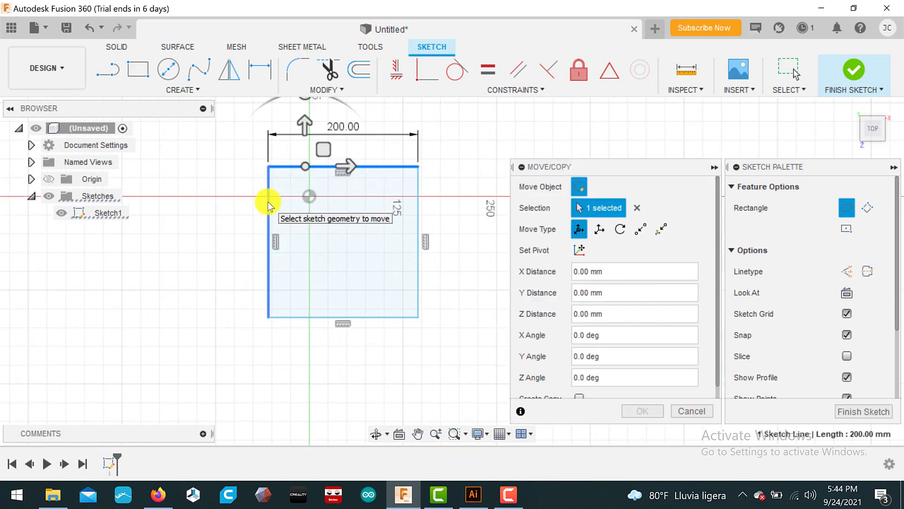
left_click(355, 195)
left_click_drag(303, 135, 292, 101)
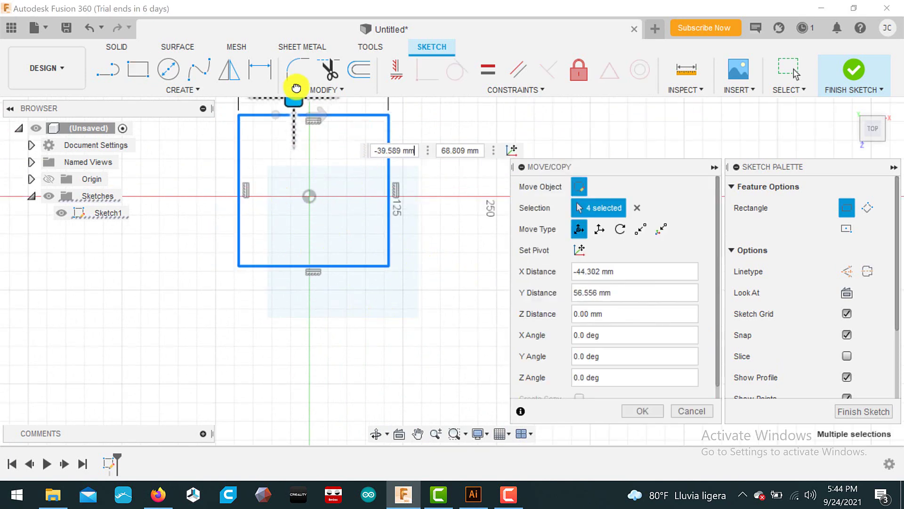
left_click(644, 413)
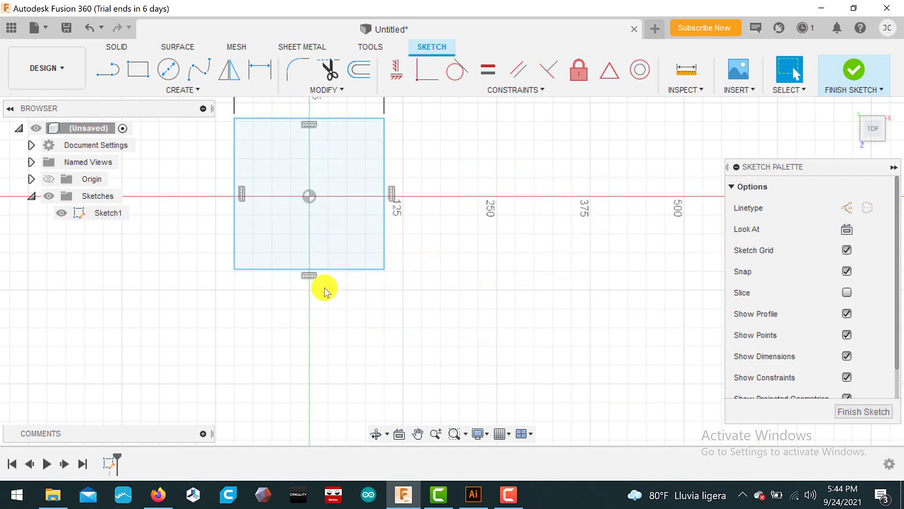
middle_click_drag(323, 289, 363, 380)
Draw a 700 mm-wide rectangle overlapping the first, then finish Sketch1.
left_click(138, 69)
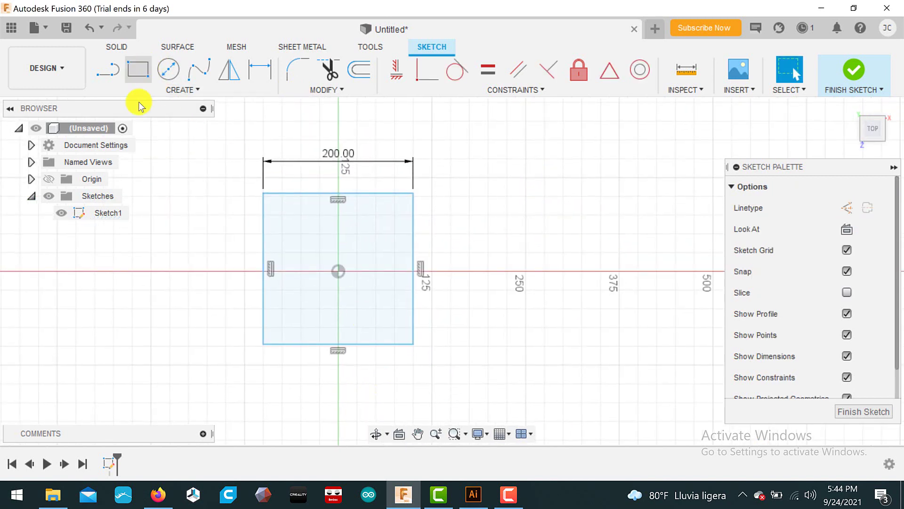
left_click(187, 216)
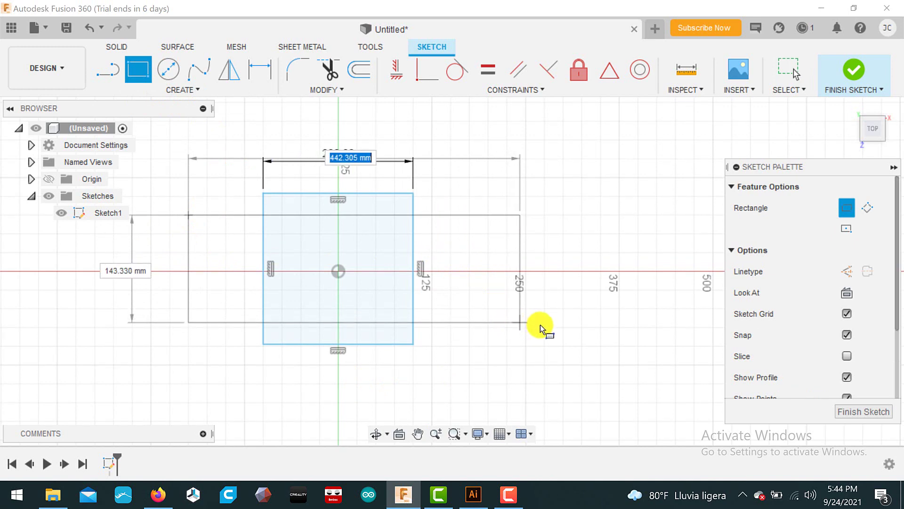
type("700")
left_click(589, 322)
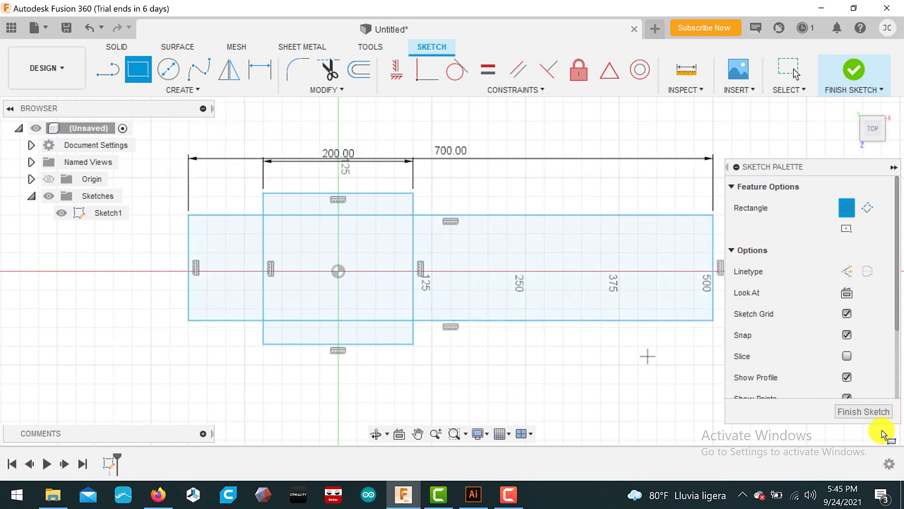
left_click(864, 412)
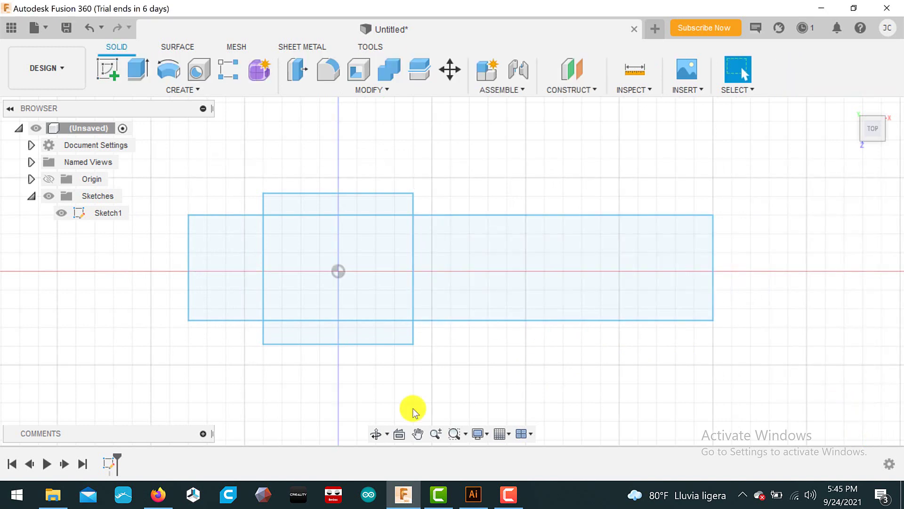
Open the Insert dialog, cancel it, and click Sketch1 in the Browser.
left_click(688, 89)
left_click(736, 150)
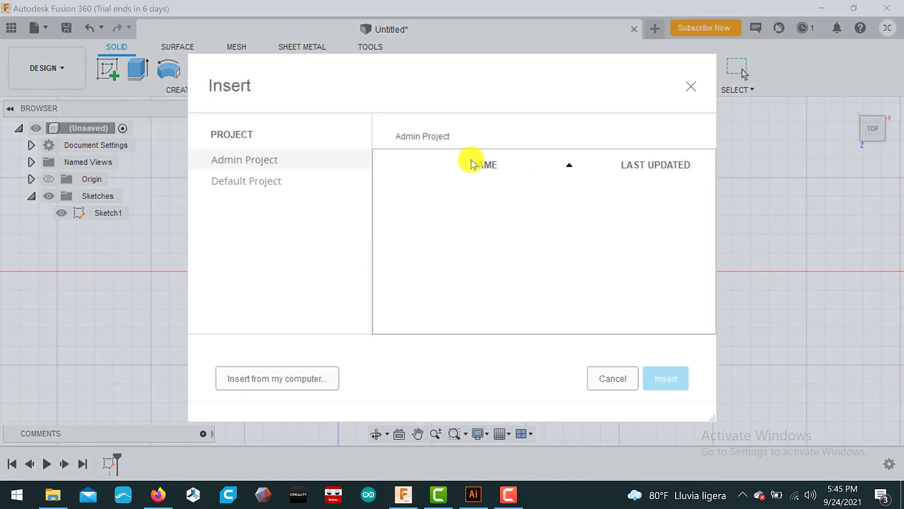
left_click(622, 376)
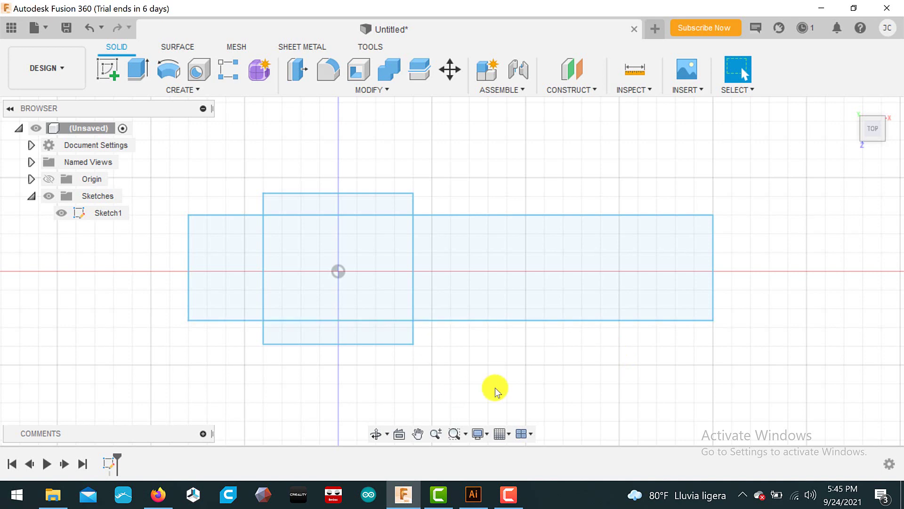
left_click(64, 217)
left_click(63, 214)
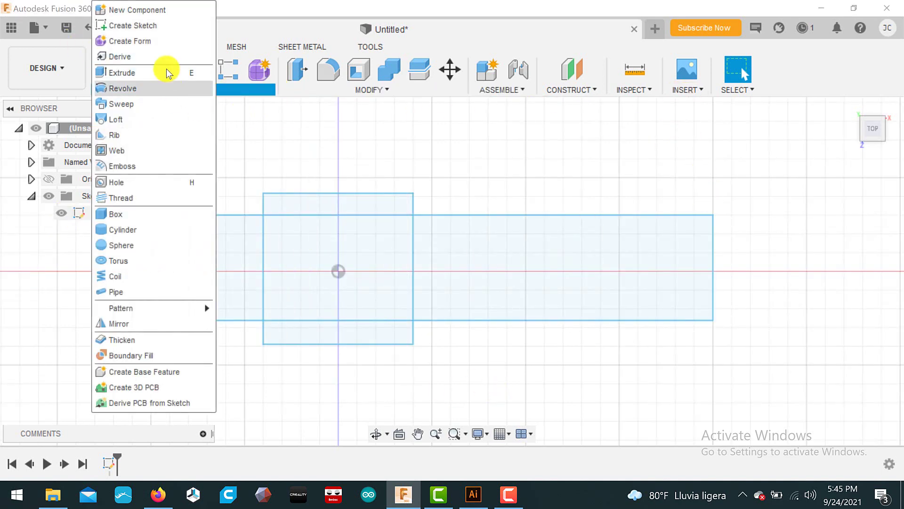
Start a new sketch on the top plane, redoing it after an undone first attempt.
left_click(132, 24)
left_click(394, 329)
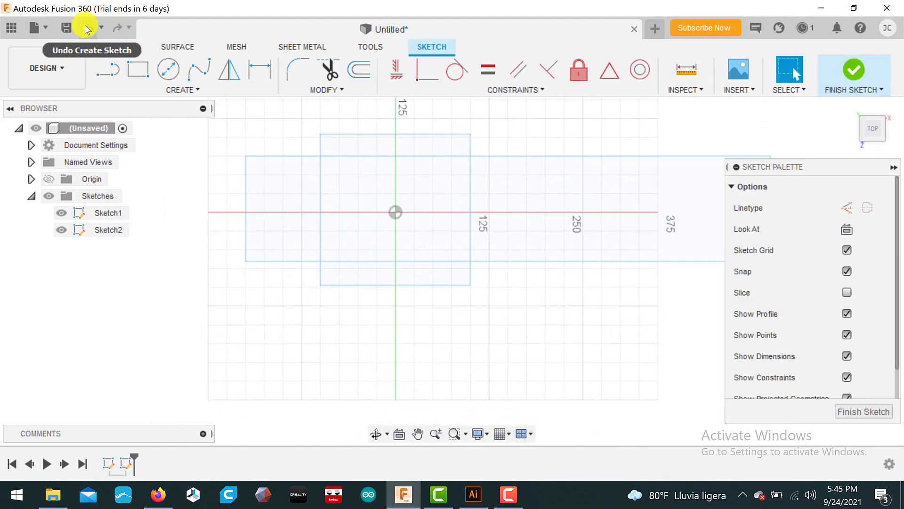
key("ctrl+z")
left_click(186, 89)
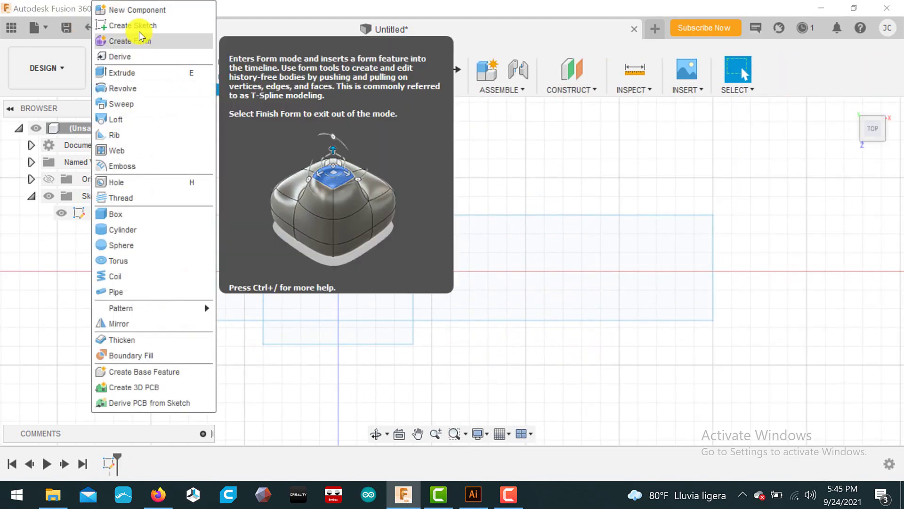
left_click(134, 28)
left_click(433, 303)
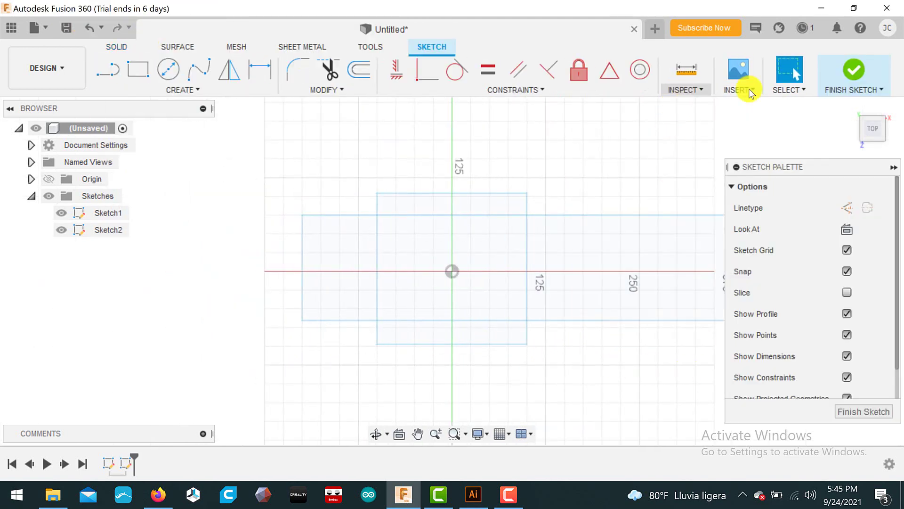
Insert the SVG file laconcordia 4 from the computer.
left_click(726, 92)
left_click(750, 134)
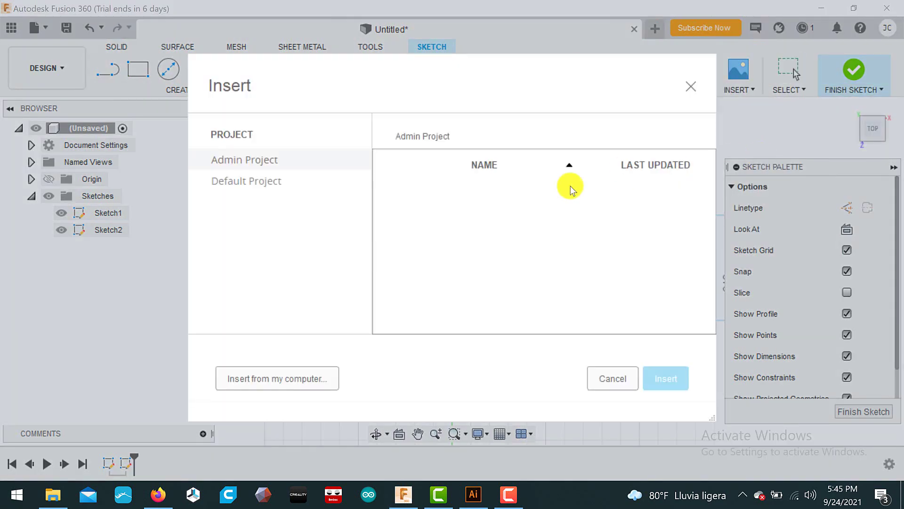
left_click(280, 380)
left_click(166, 121)
left_click(559, 449)
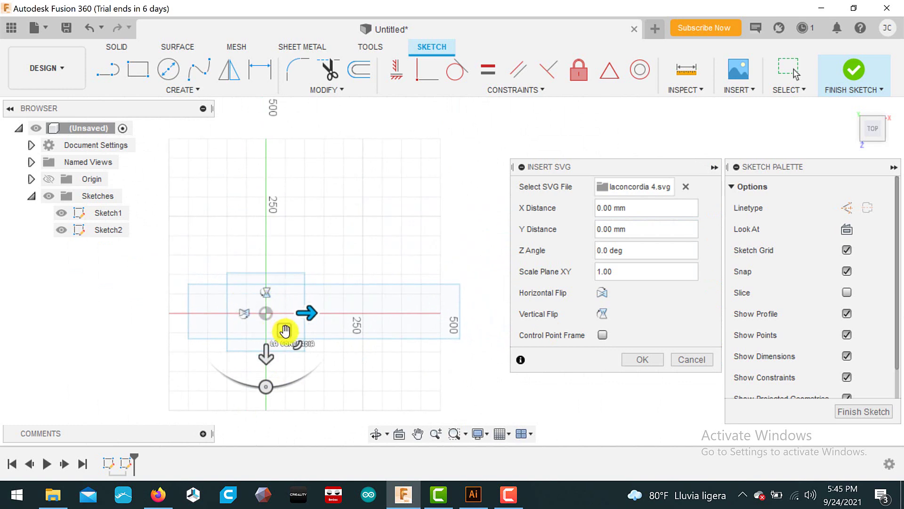
Scale the LA CONCORDIA SVG, move it up over the origin, and place it.
left_click_drag(285, 331, 327, 372)
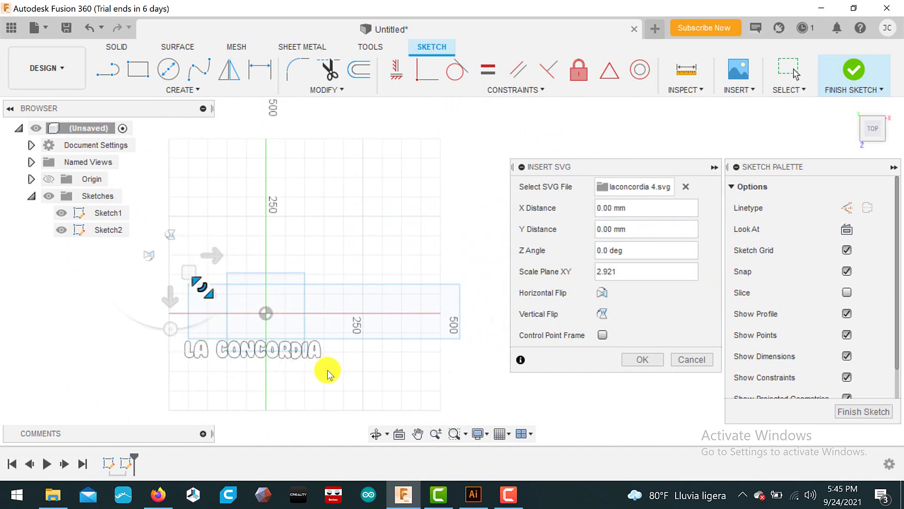
left_click_drag(327, 372, 344, 364)
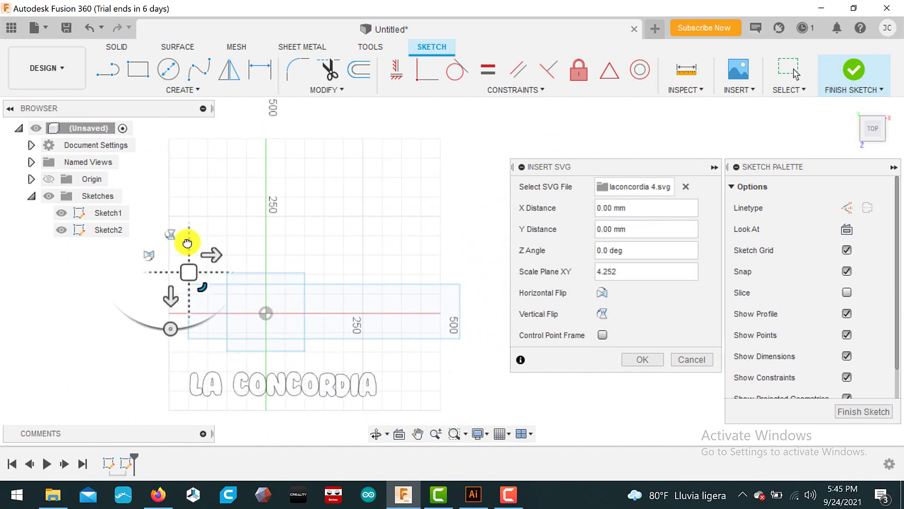
mouse_move(187, 243)
left_mouse_down()
mouse_move(189, 192)
mouse_move(217, 219)
left_mouse_up()
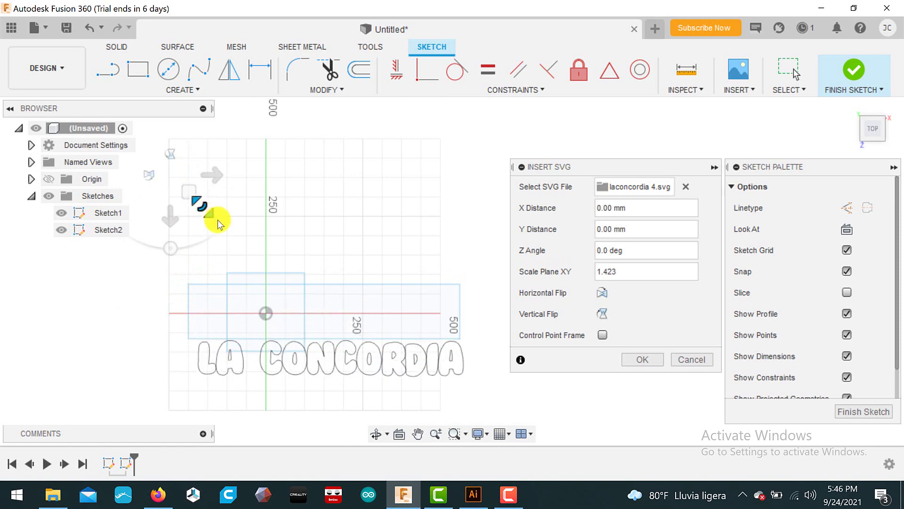
left_click_drag(189, 191, 172, 136)
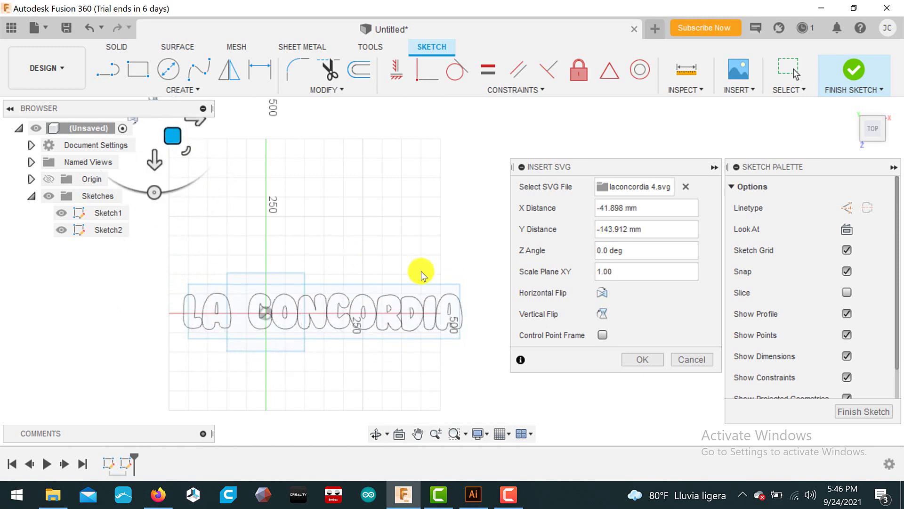
left_click(645, 361)
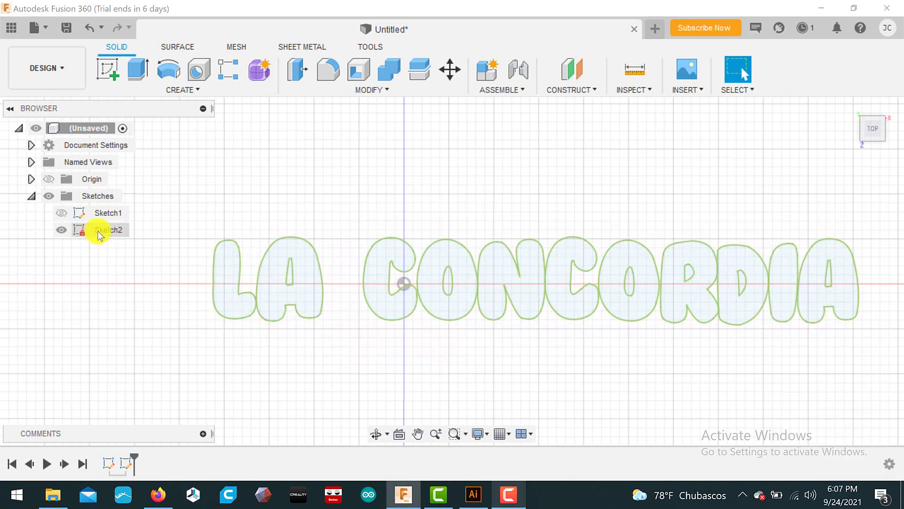
Edit Sketch2 and offset the L's outline 8 mm outward.
right_click(98, 231)
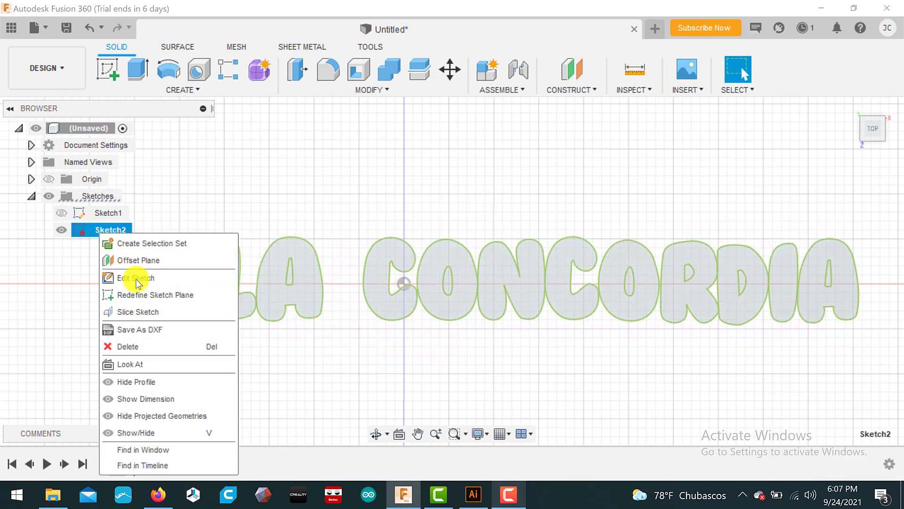
left_click(137, 282)
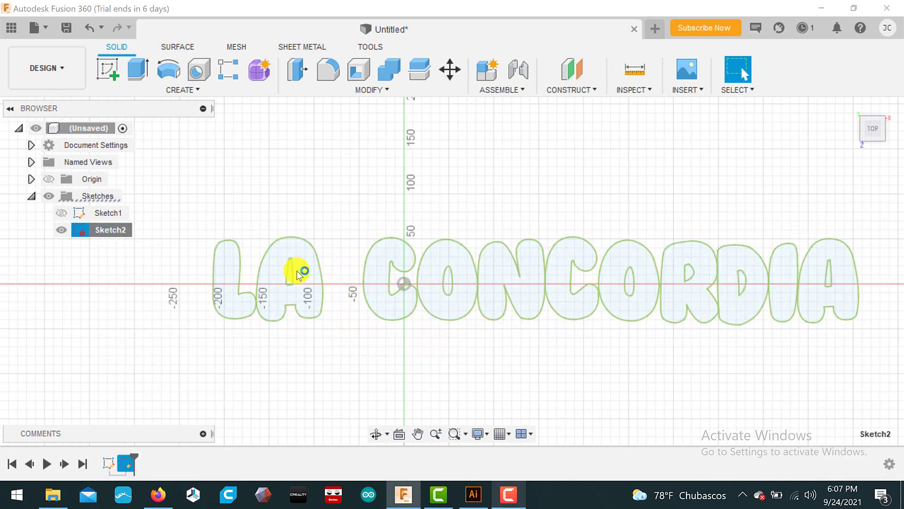
left_click(212, 267)
left_click(359, 71)
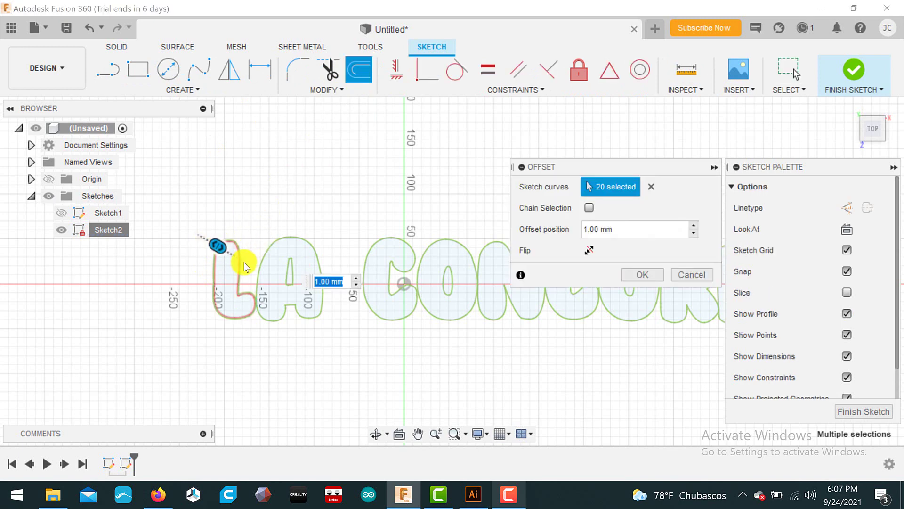
type("8")
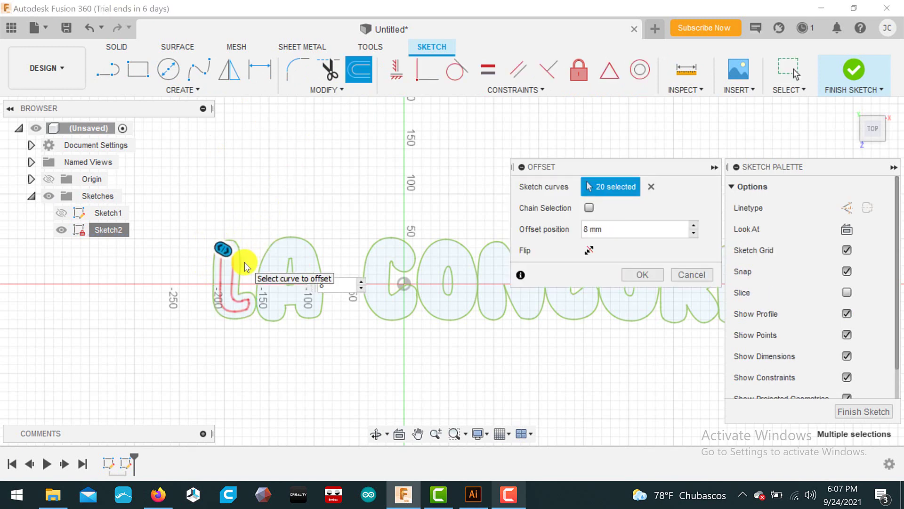
type("-8")
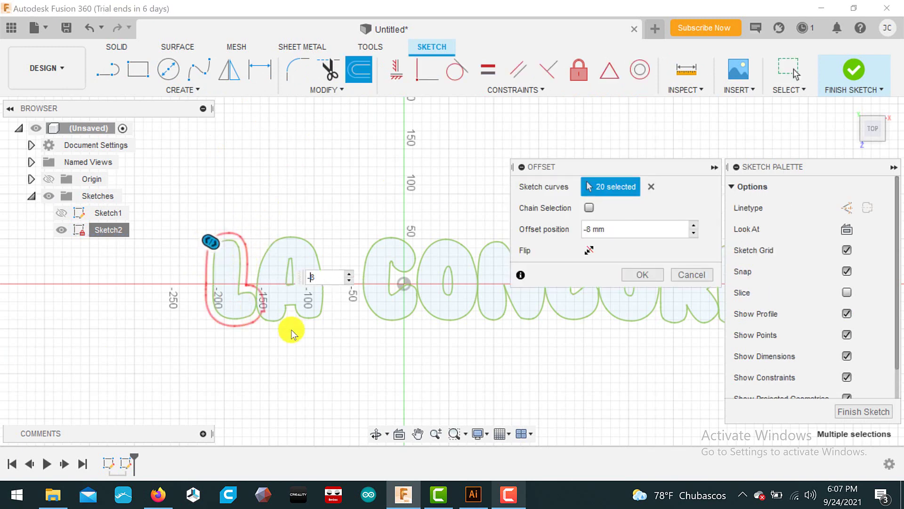
left_click(645, 277)
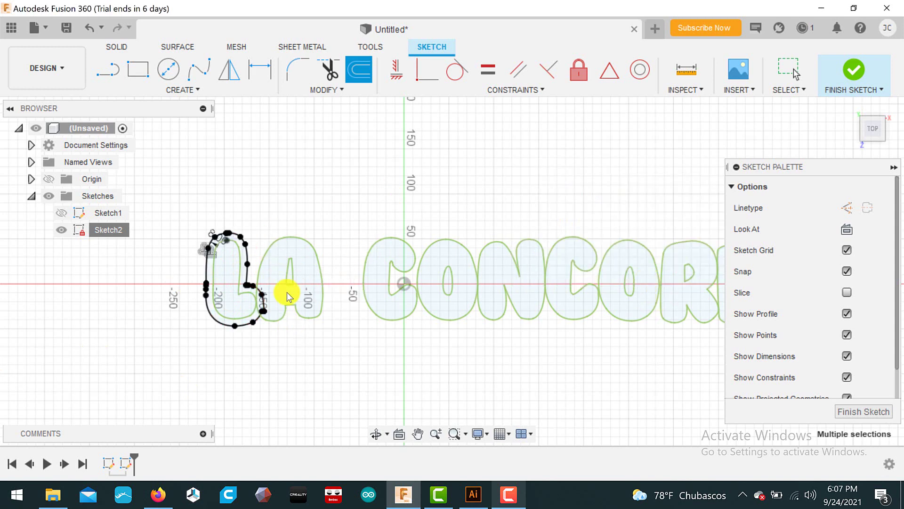
Offset the A's outline 8 mm outward.
left_click(358, 69)
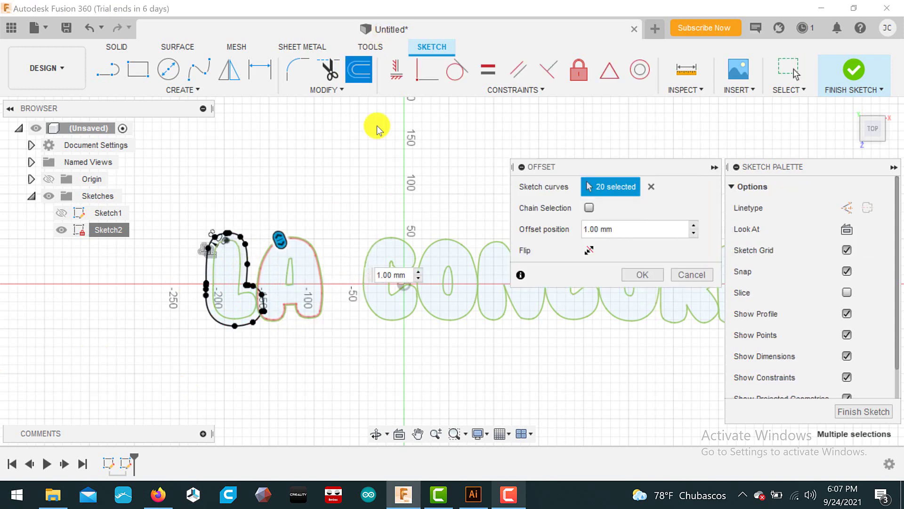
type("8")
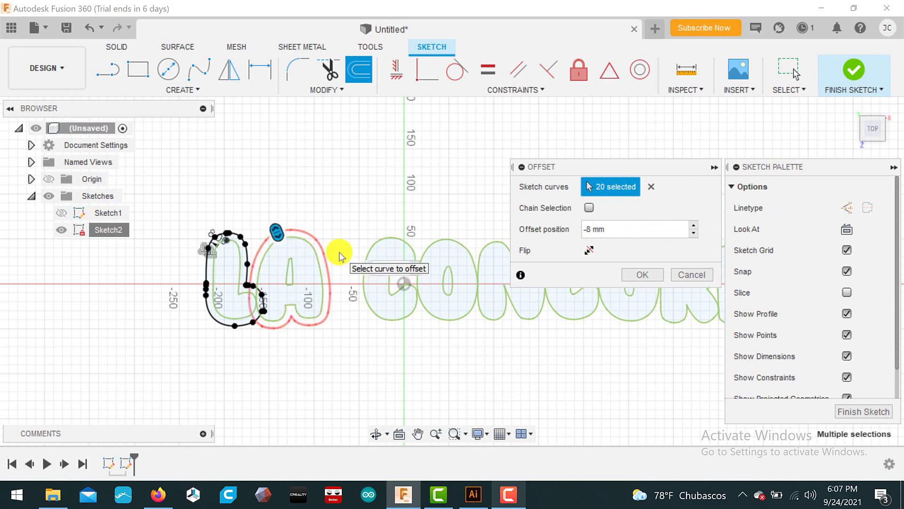
type("-")
left_click(643, 276)
key("Return")
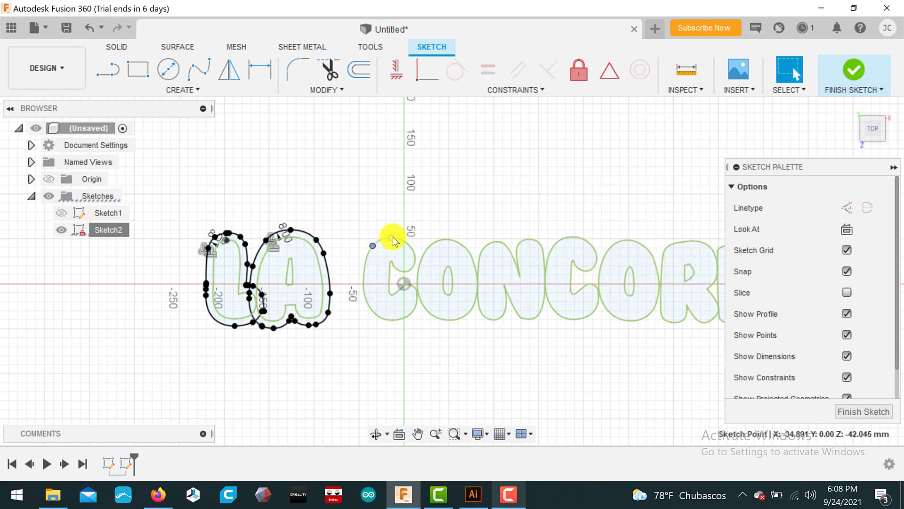
Select the C's full outline and pan across the offset lettering.
double_click(370, 305)
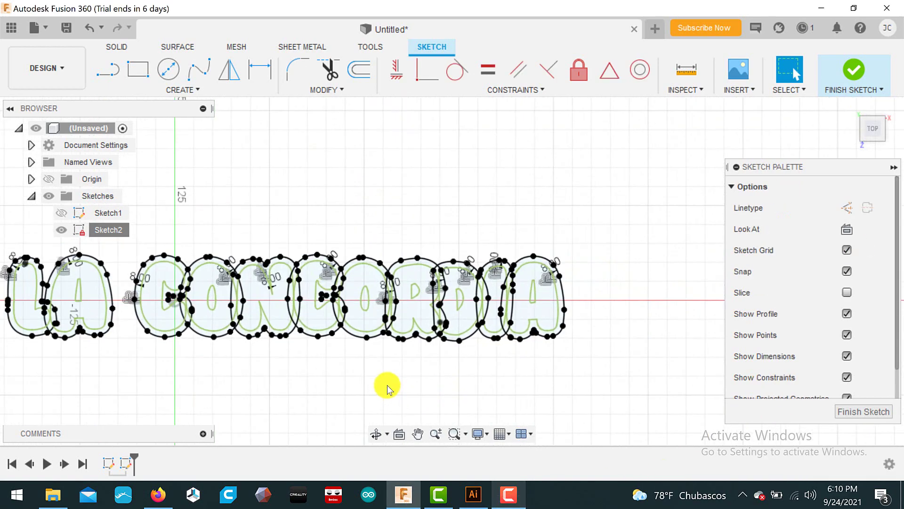
scroll(376, 380, "up", 2)
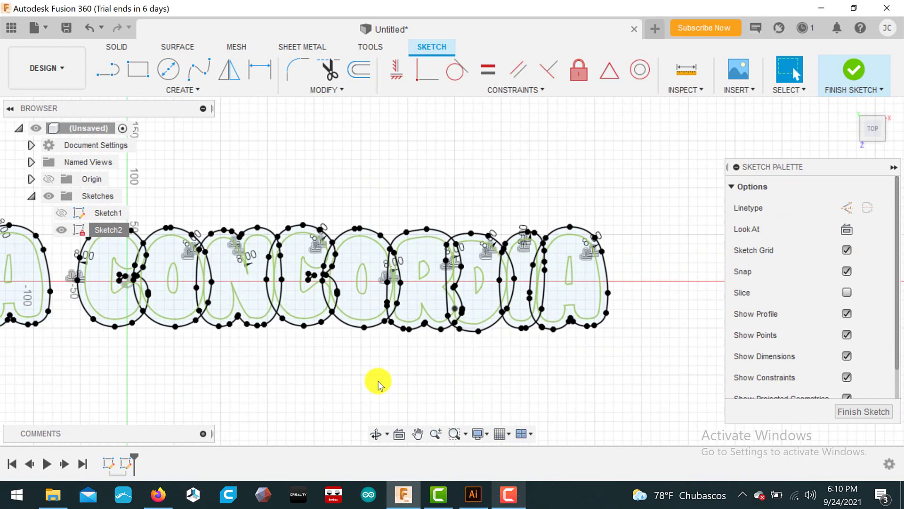
scroll(377, 381, "down", 2)
middle_click_drag(414, 365, 565, 339)
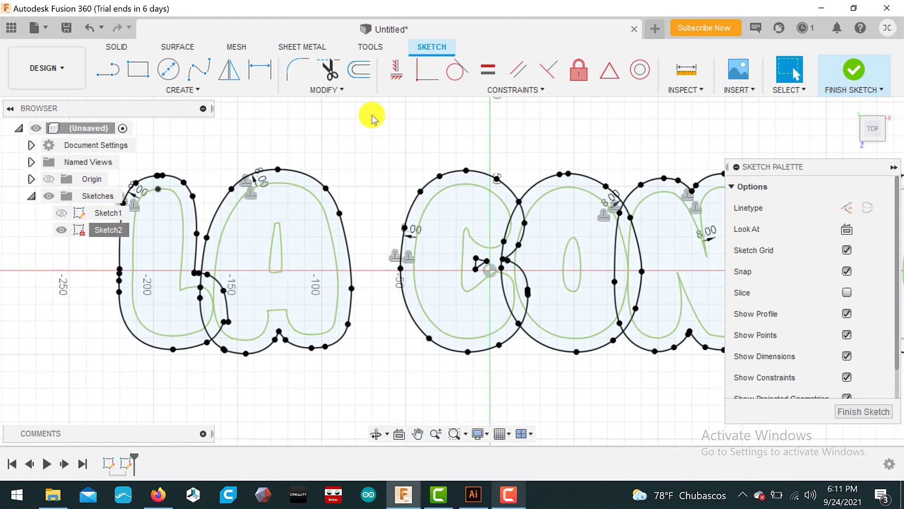
Try offsetting individual curves of the L's outline, then cancel the offset.
left_click(359, 70)
left_click(134, 301)
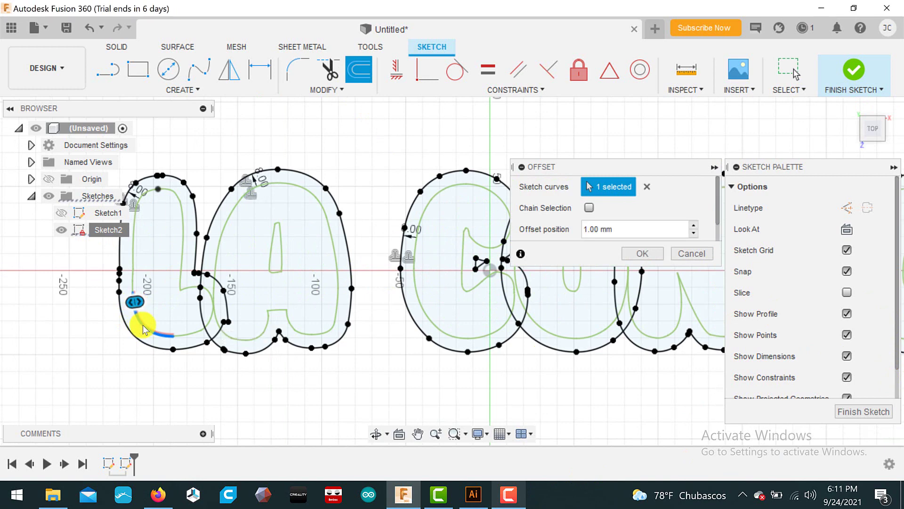
left_click(134, 303)
left_click(132, 264)
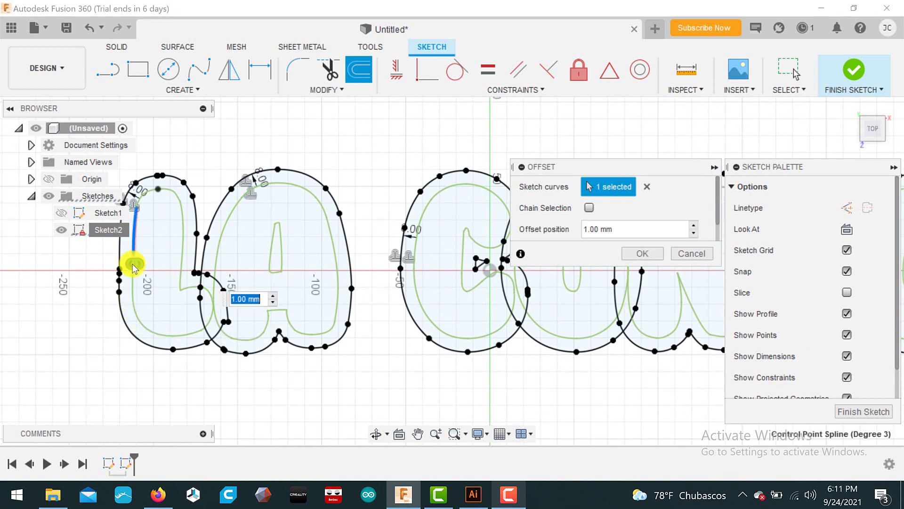
left_click(681, 255)
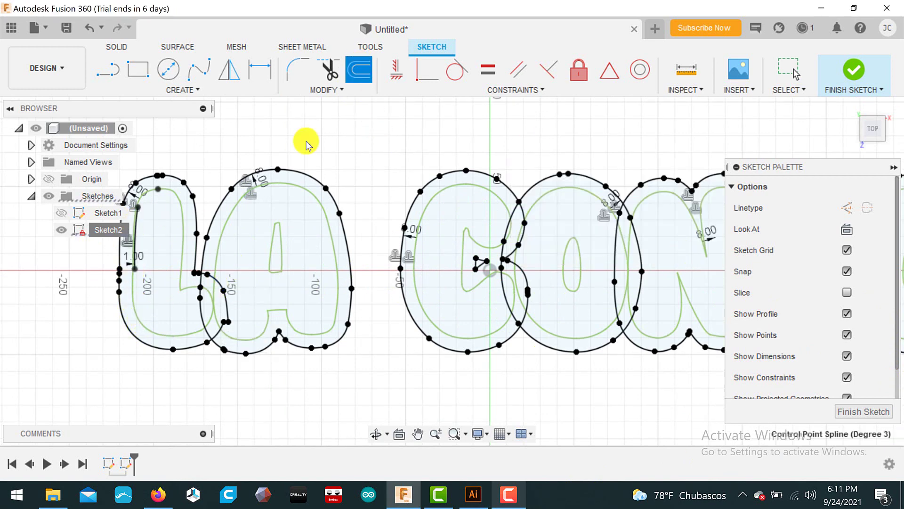
key("Escape")
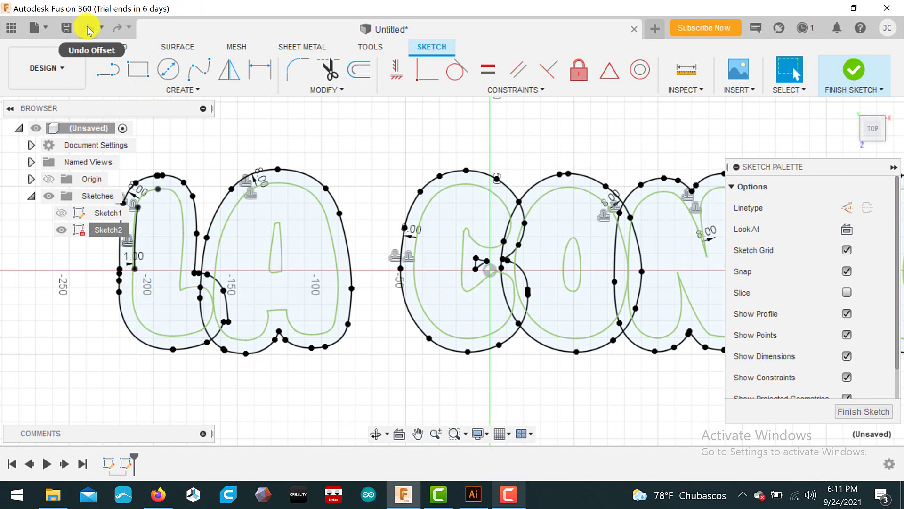
Offset the inner outlines of the L, A and C by 1.2 mm.
left_click(133, 250)
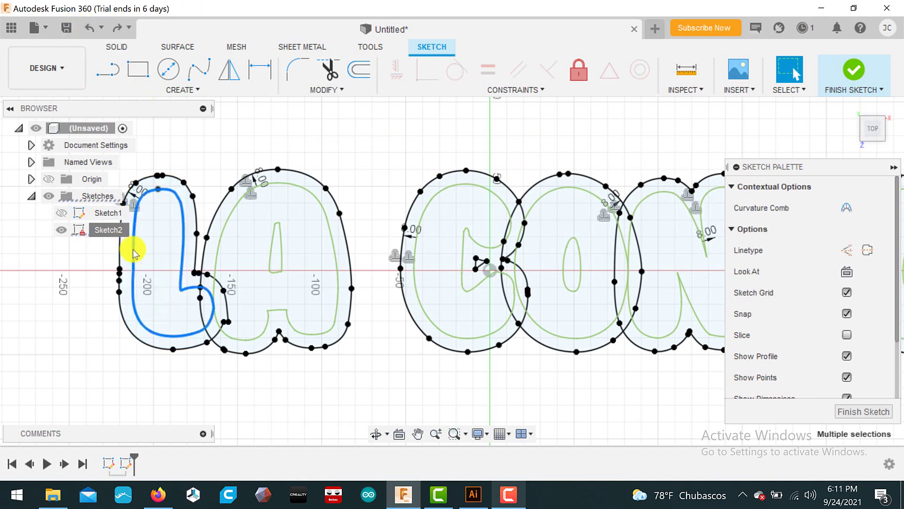
left_click(359, 70)
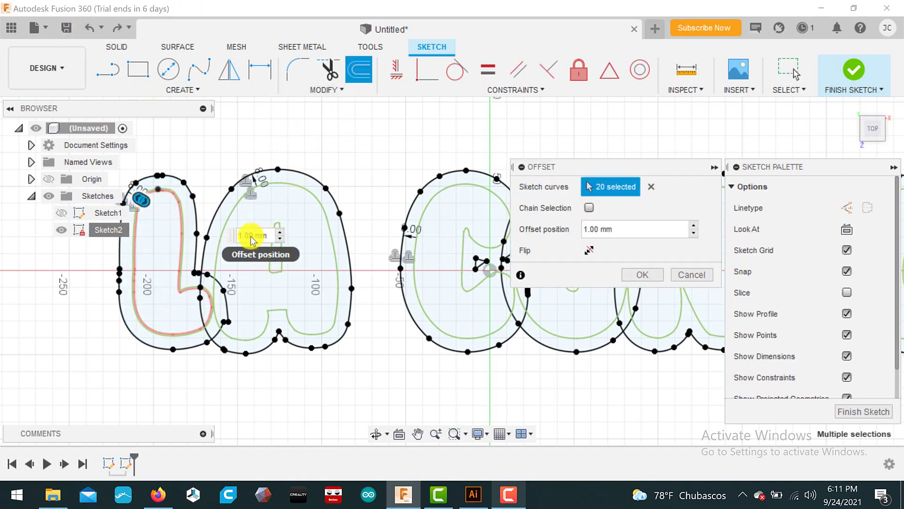
type("1.2")
left_click(639, 275)
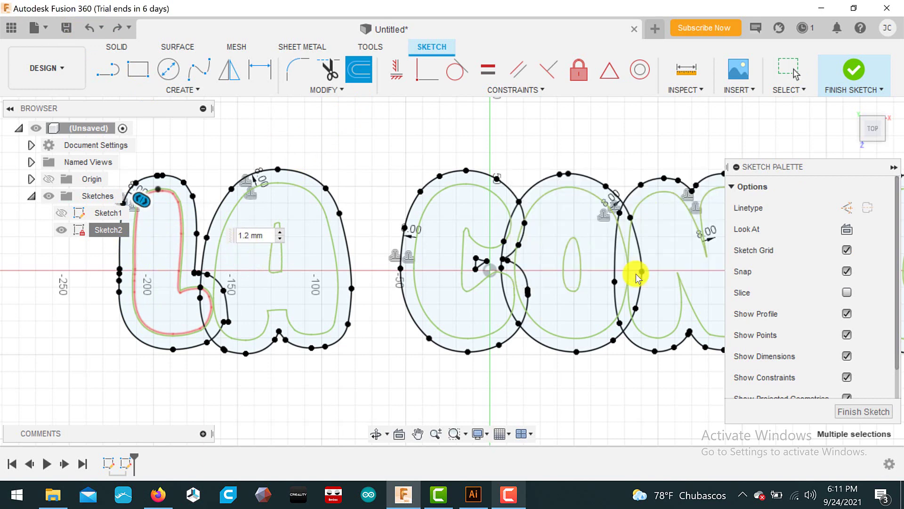
left_click(234, 214)
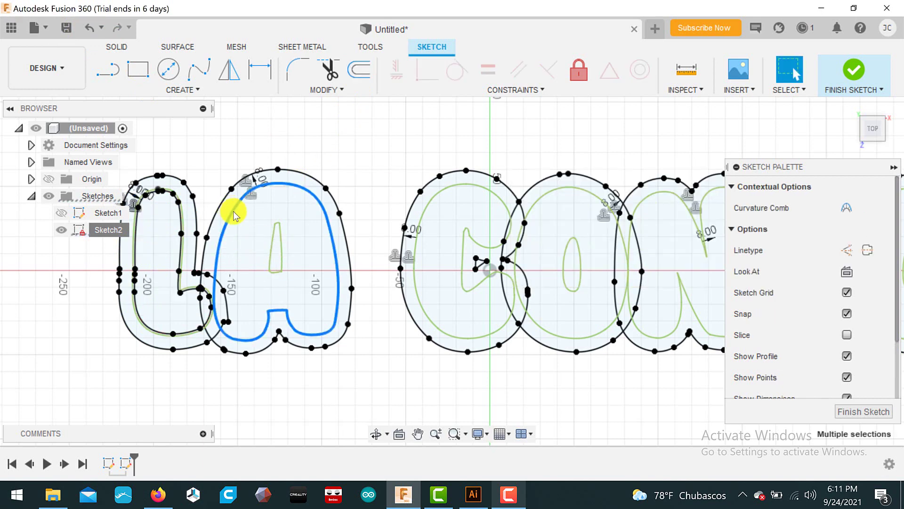
left_click(359, 70)
type("1.2")
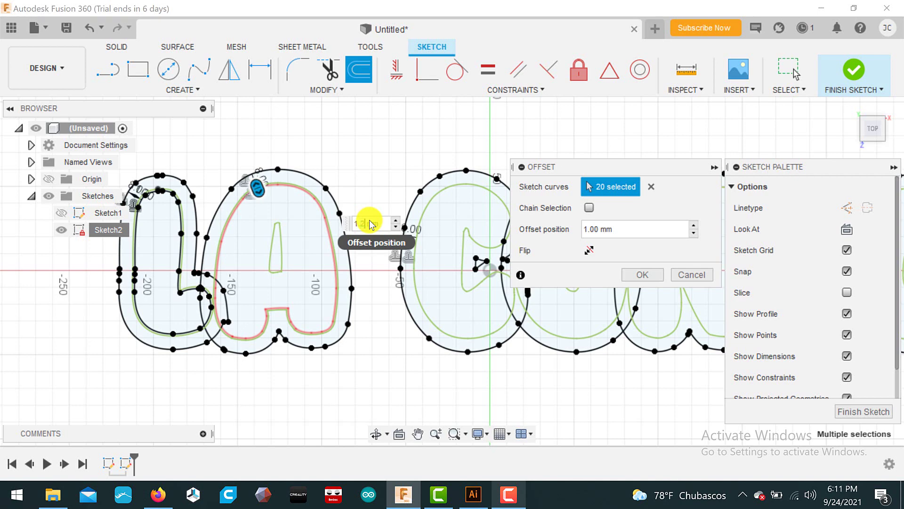
left_click(641, 274)
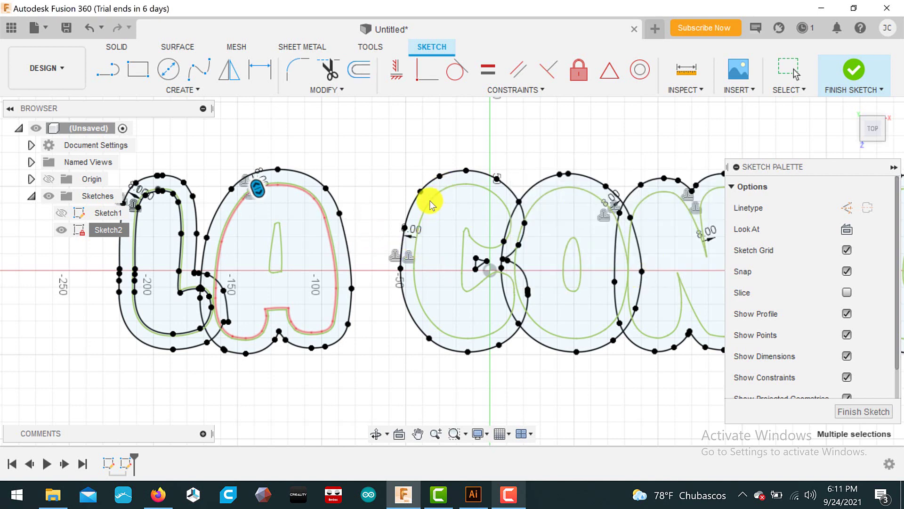
left_click(422, 217)
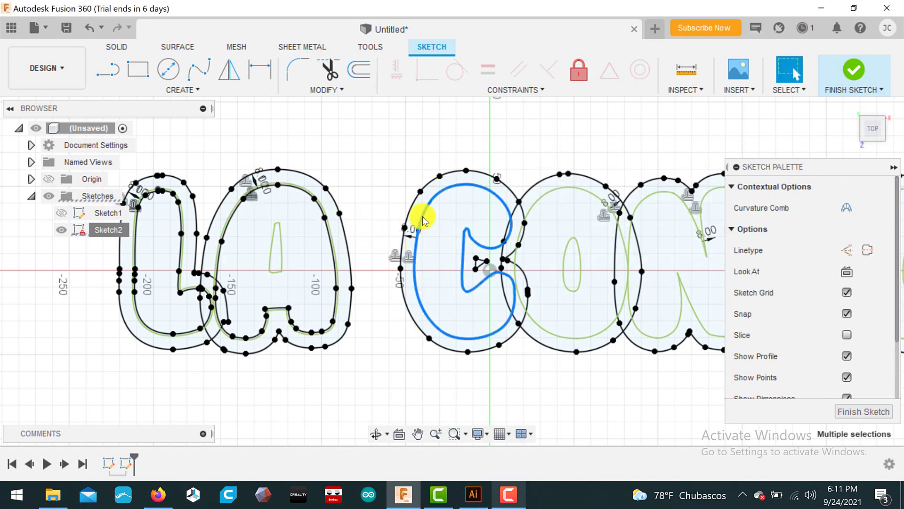
left_click(359, 70)
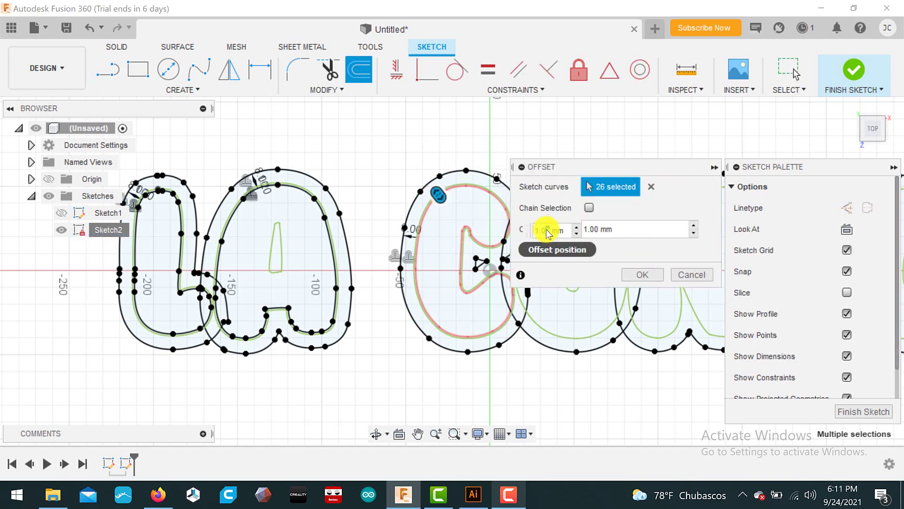
left_click(652, 275)
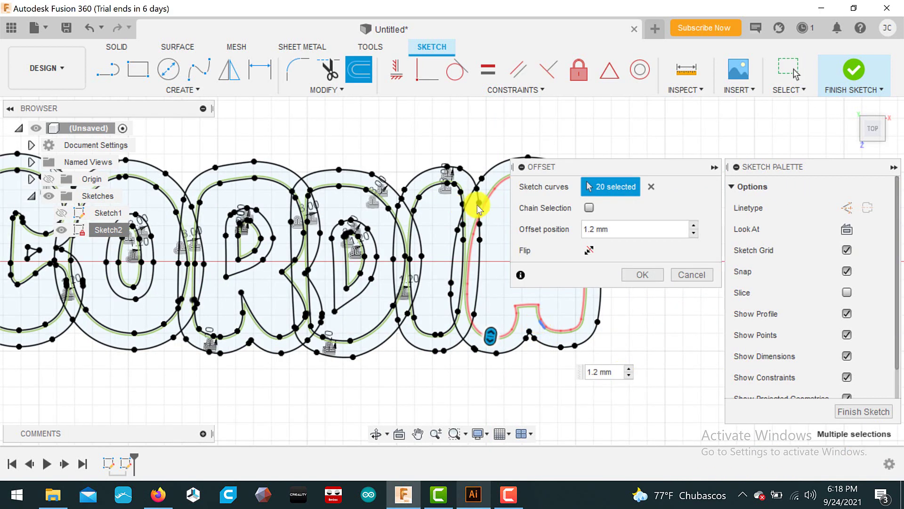
left_click(629, 275)
key("Return")
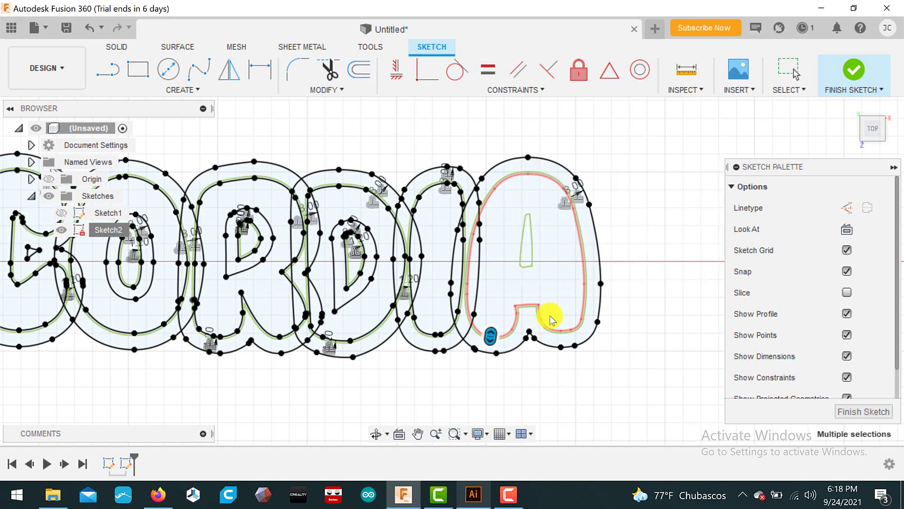
Offset the thin spline inside the A's counter by 8 mm.
left_click(530, 246)
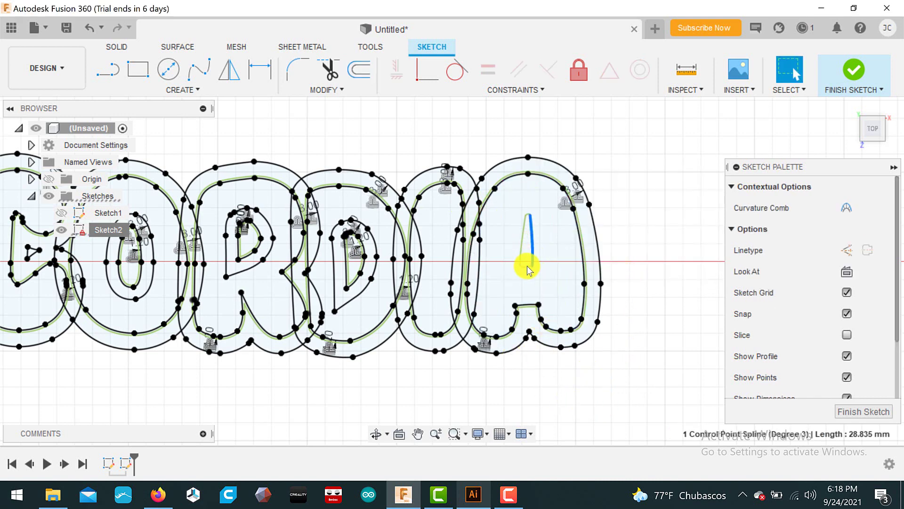
left_click(355, 76)
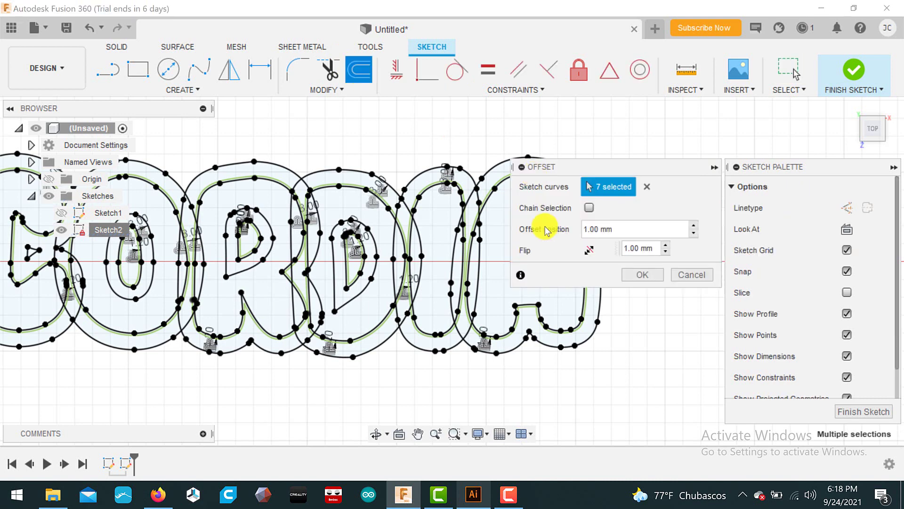
double_click(642, 247)
type("8")
left_click(641, 277)
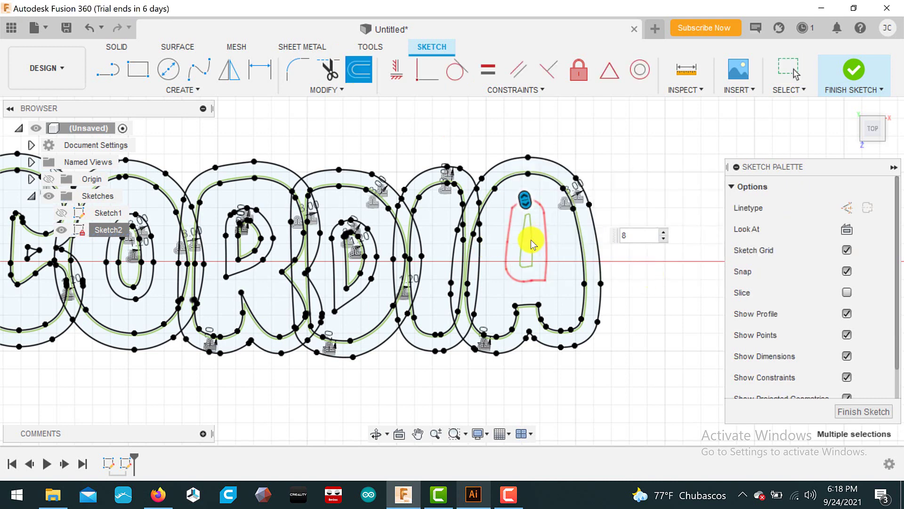
key("Return")
Offset the A's new counter outline 1.2 mm, then zoom to review the lettering.
left_click(481, 208)
key("o")
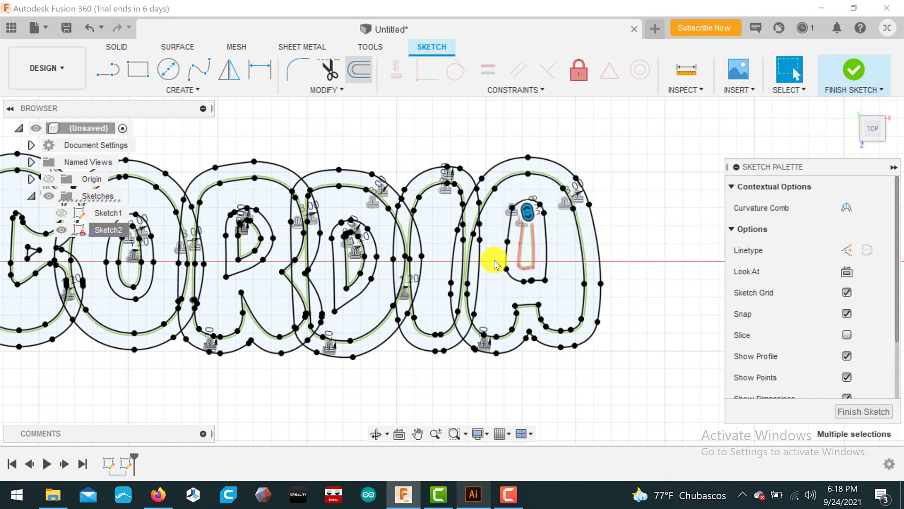
left_click(651, 278)
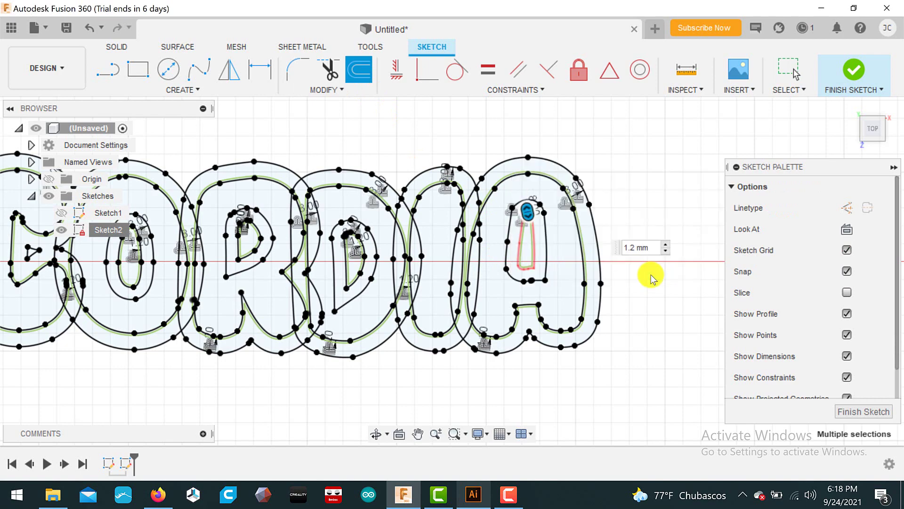
scroll(650, 354, "down", 1)
scroll(620, 352, "down", 3)
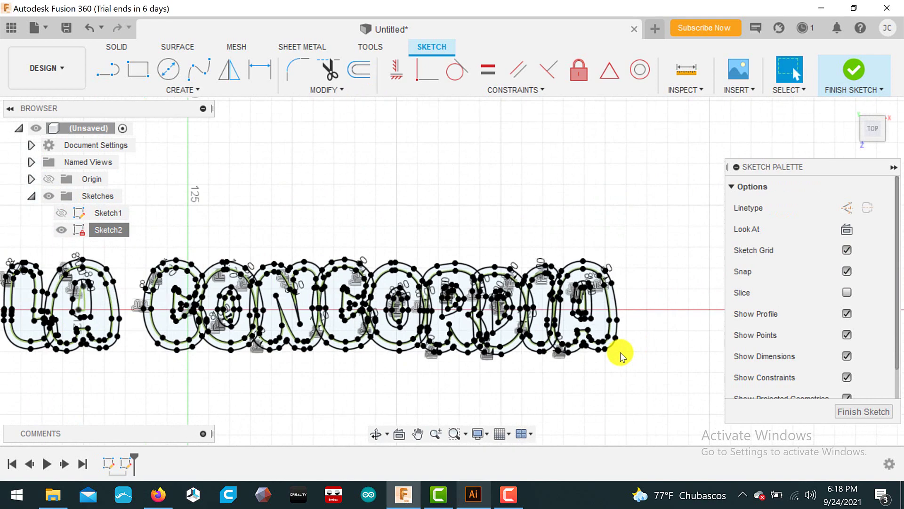
scroll(590, 337, "up", 1)
left_click_drag(585, 390, 601, 314)
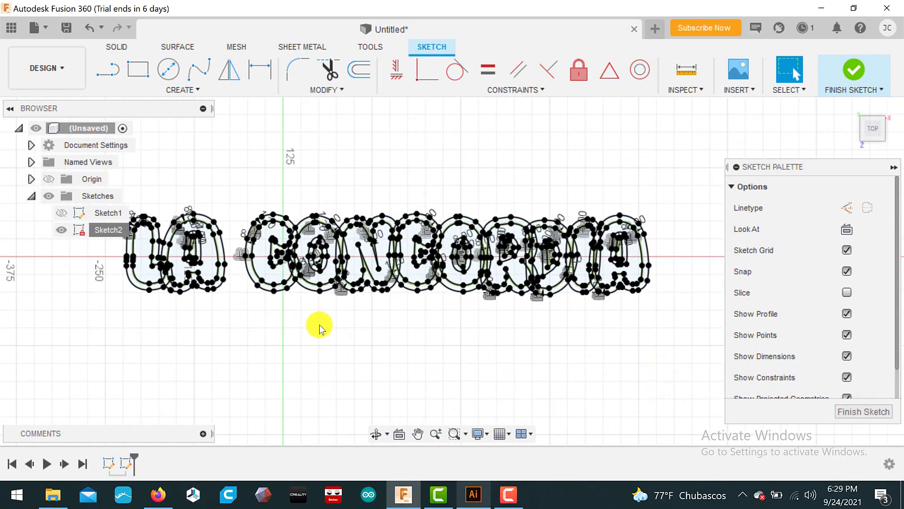
scroll(320, 324, "up", 2)
scroll(334, 330, "up", 2)
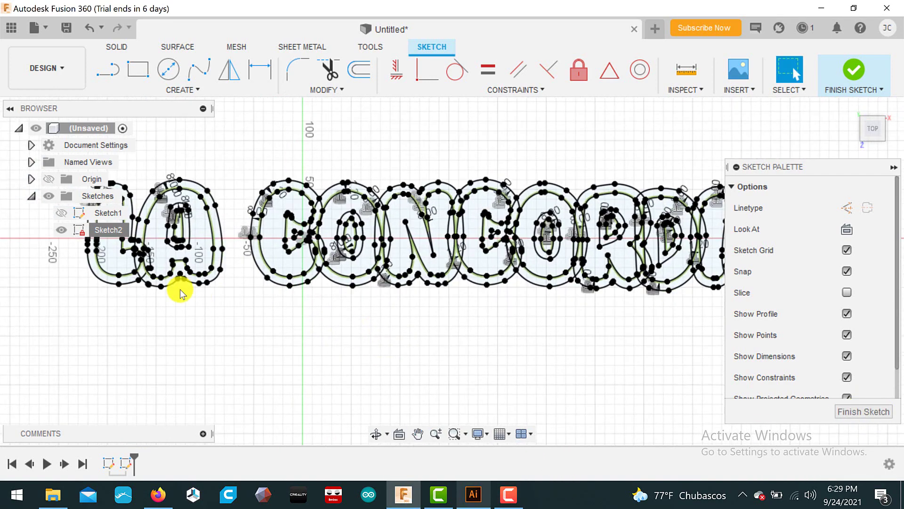
mouse_move(180, 289)
middle_mouse_down()
mouse_move(334, 352)
mouse_move(426, 377)
middle_mouse_up()
Finish the sketch and extrude the L profiles and L/A junction slivers 1 mm into Body1.
left_click(116, 48)
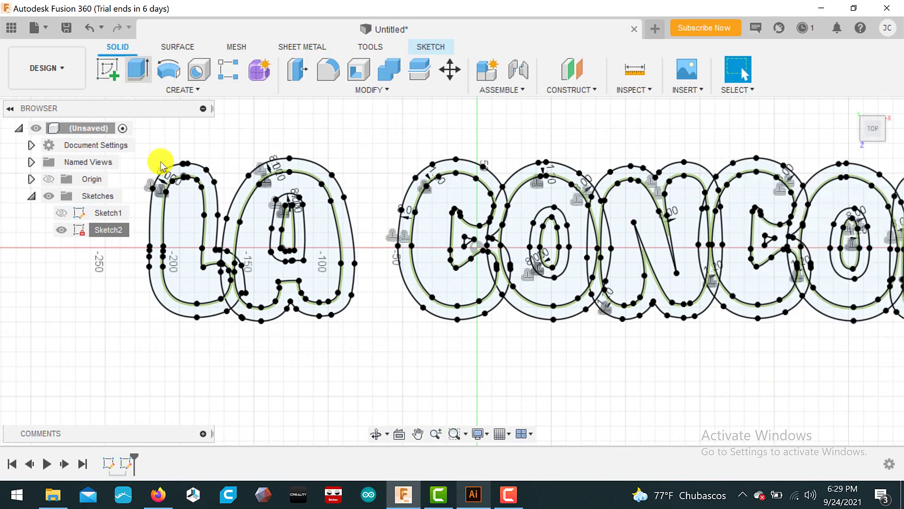
key("e")
scroll(155, 217, "up", 3)
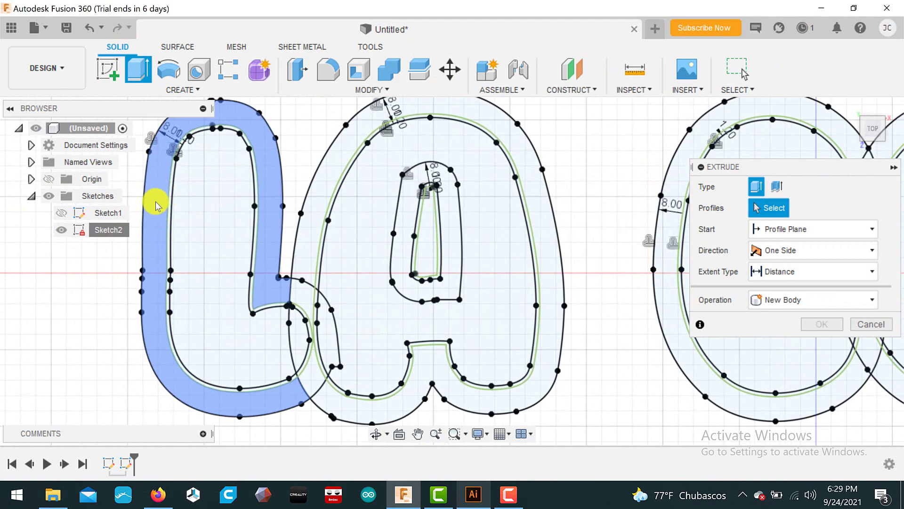
left_click(201, 215)
left_click(168, 207)
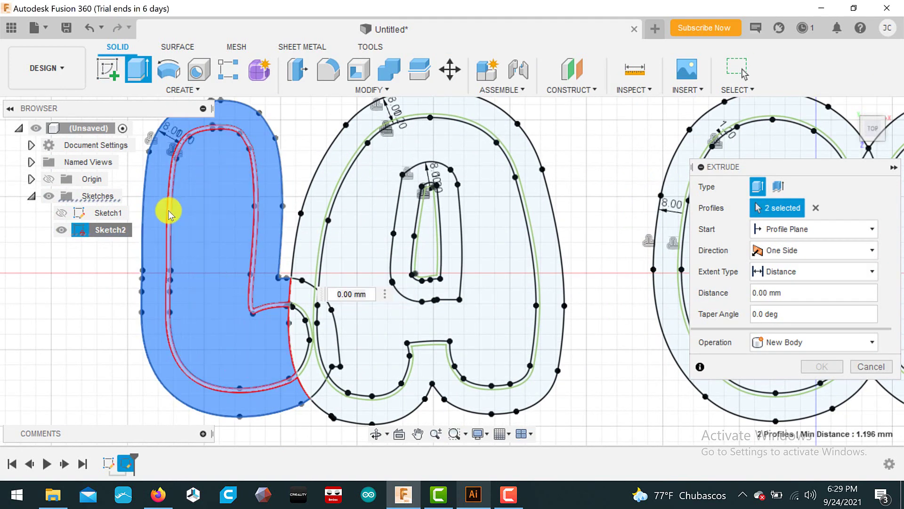
left_click(306, 297)
left_click(306, 353)
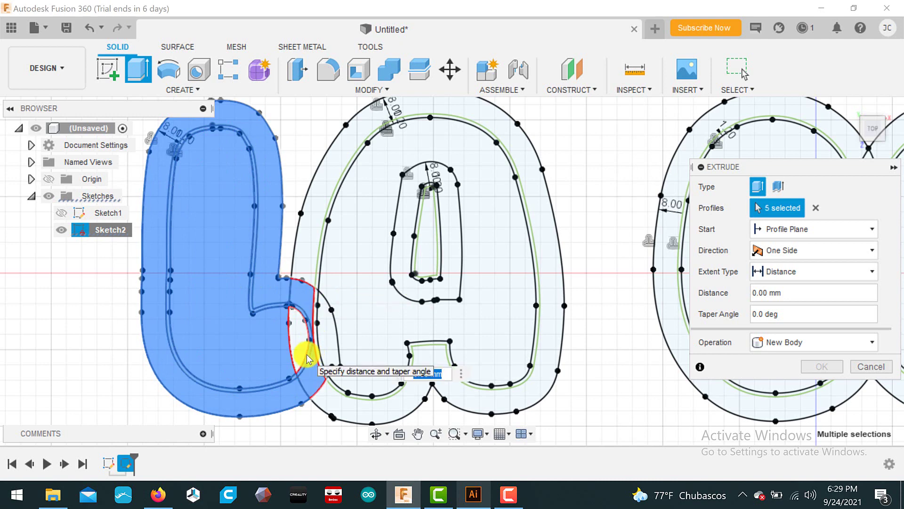
left_click(325, 329)
left_click(315, 299)
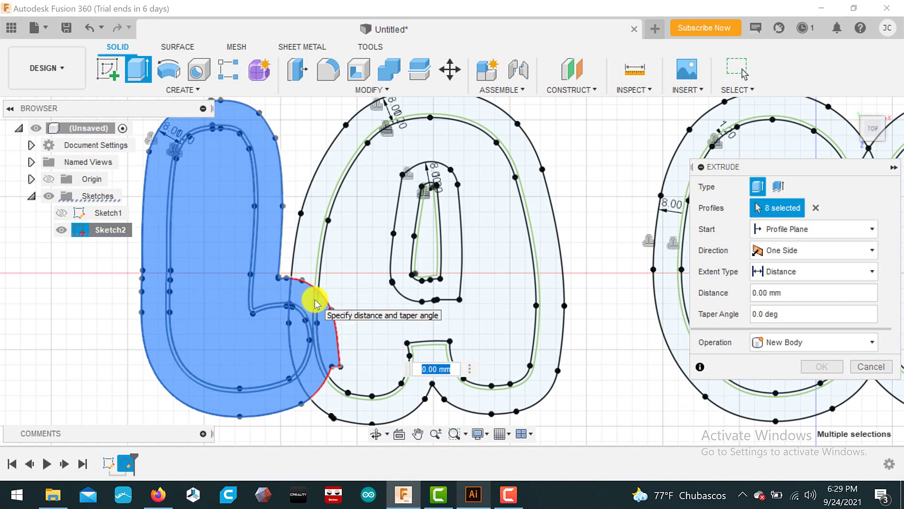
left_click(317, 297)
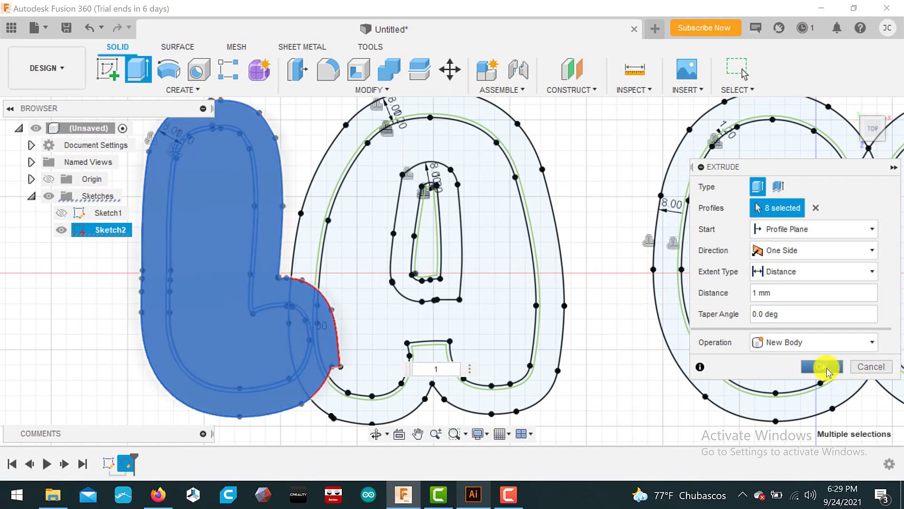
left_click(827, 370)
left_click(61, 246)
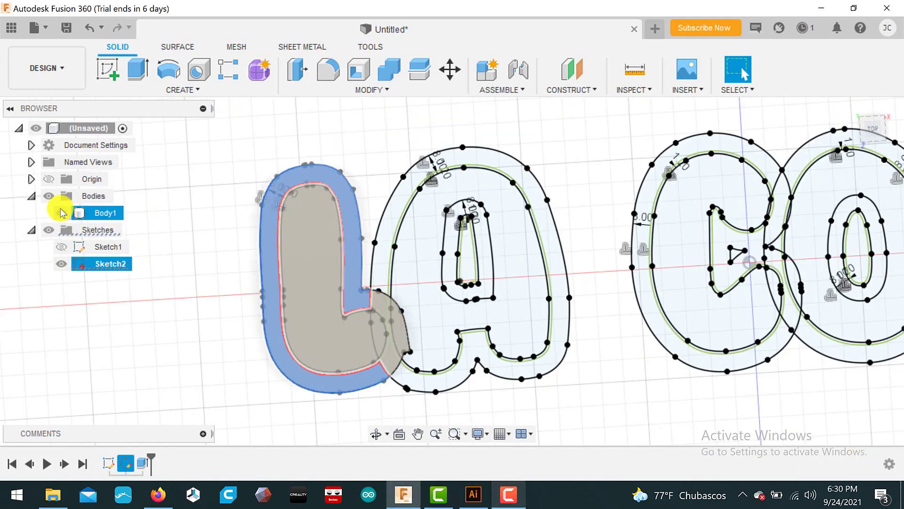
Hide Body1 and pick the L's wall band and junction slivers.
left_click(61, 213)
left_click(137, 69)
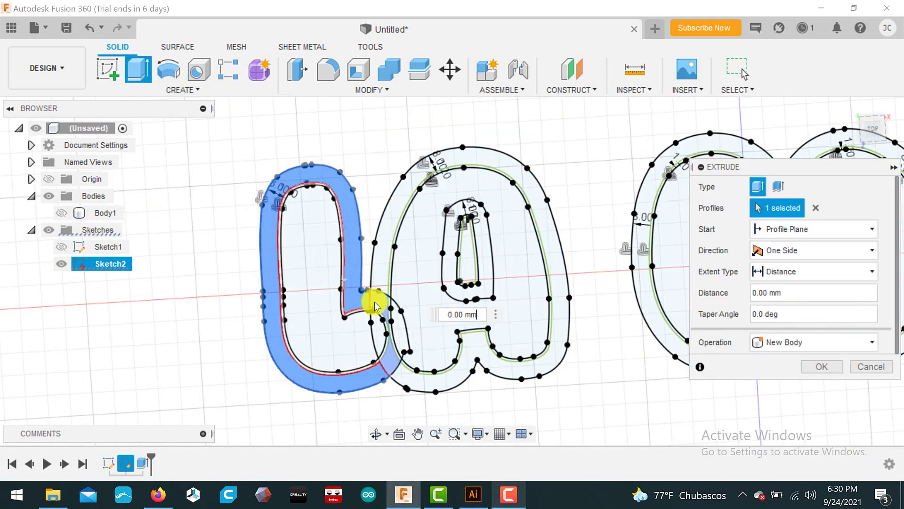
left_click(404, 329)
left_click(395, 315)
scroll(395, 315, "up", 3)
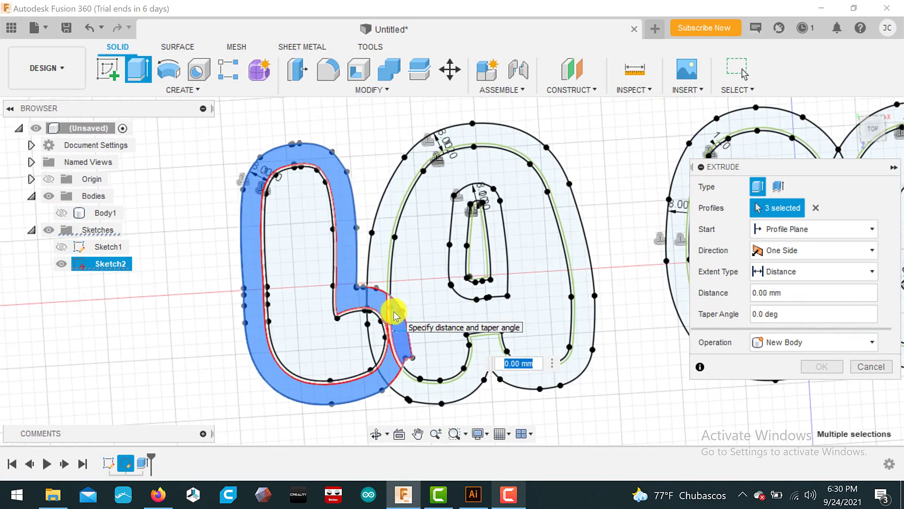
scroll(393, 315, "up", 3)
scroll(391, 329, "down", 3)
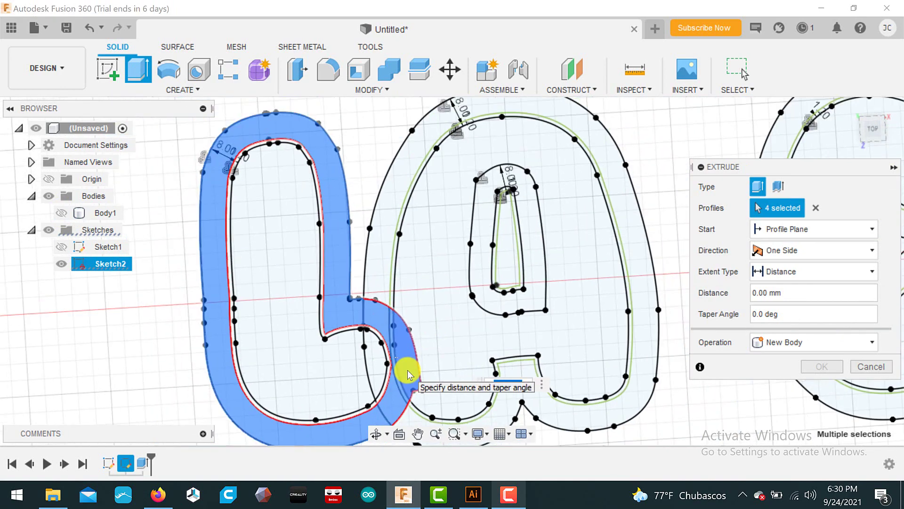
left_click(364, 352)
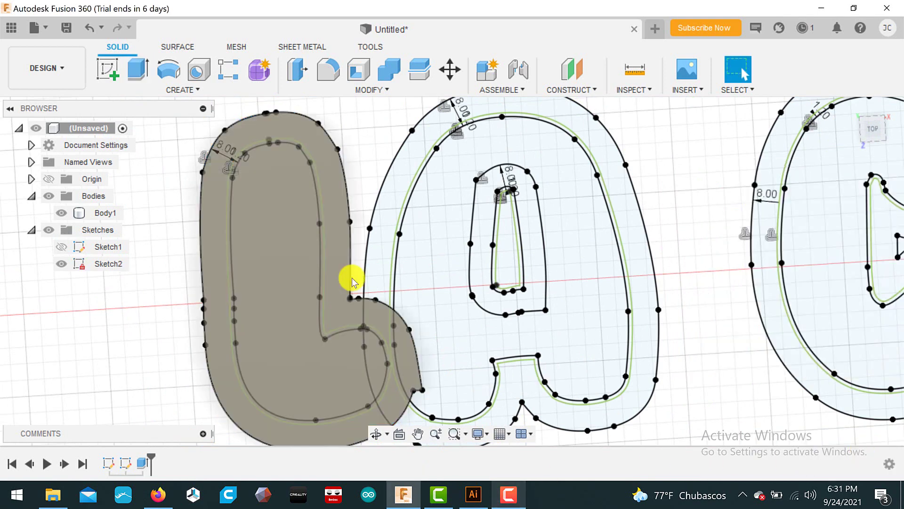
left_click(62, 214)
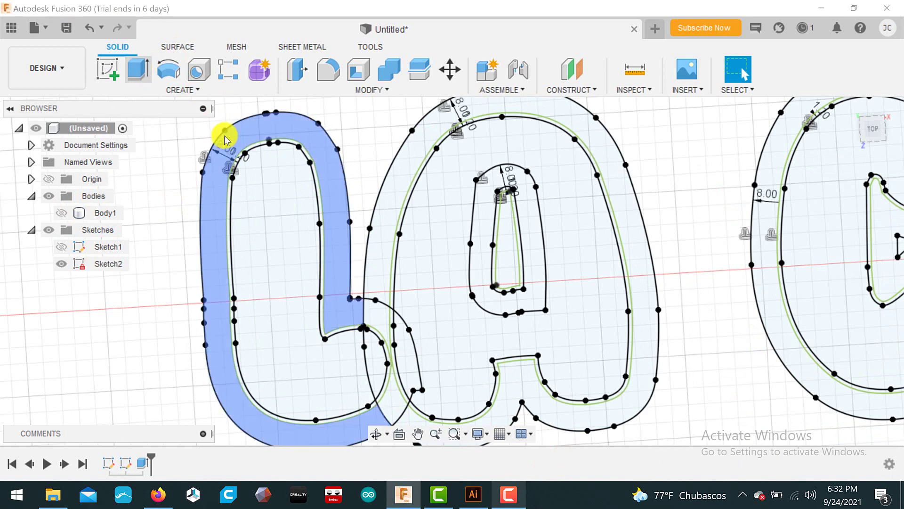
Extrude the L wall band and two junction slivers with the Join operation.
key("e")
left_click(214, 170)
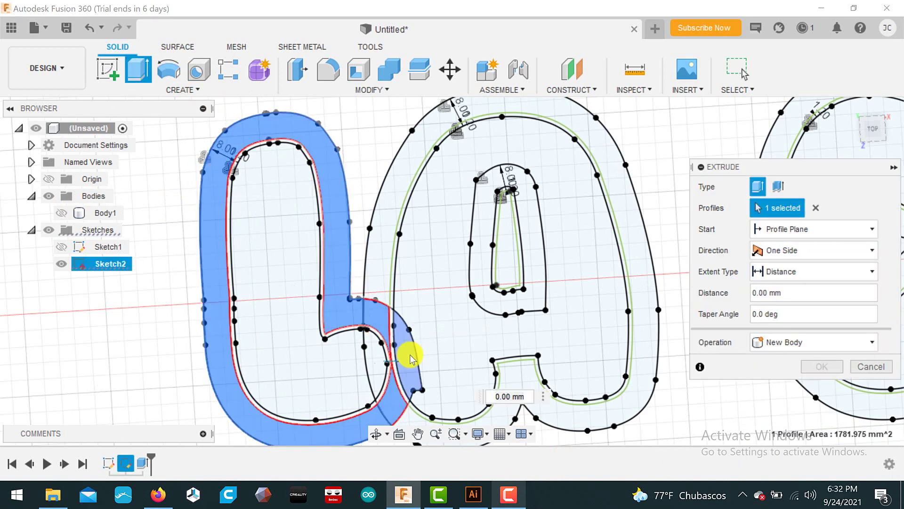
left_click(410, 358)
left_click(390, 323)
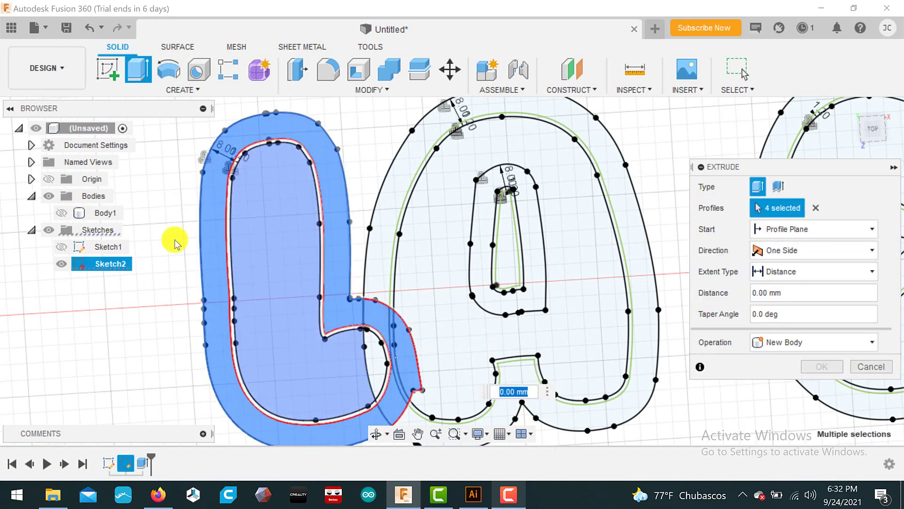
left_click(63, 216)
type("5")
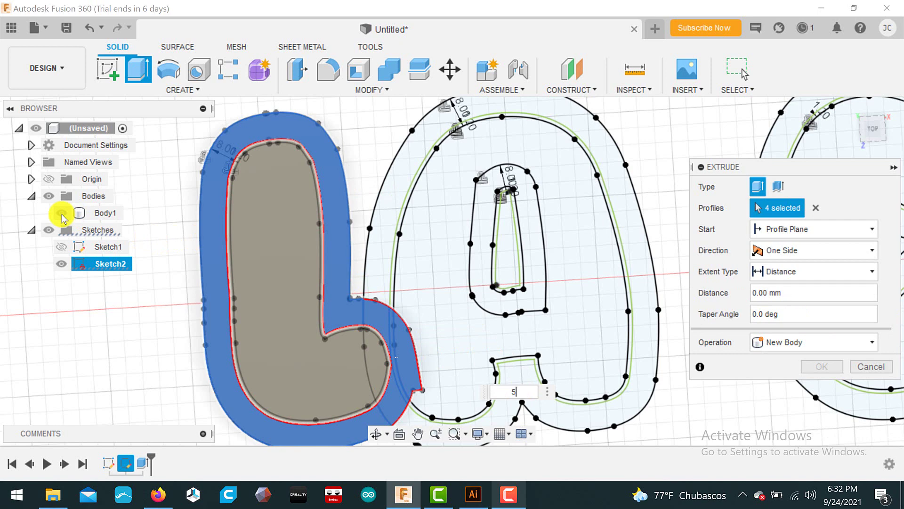
type("0")
left_click(843, 342)
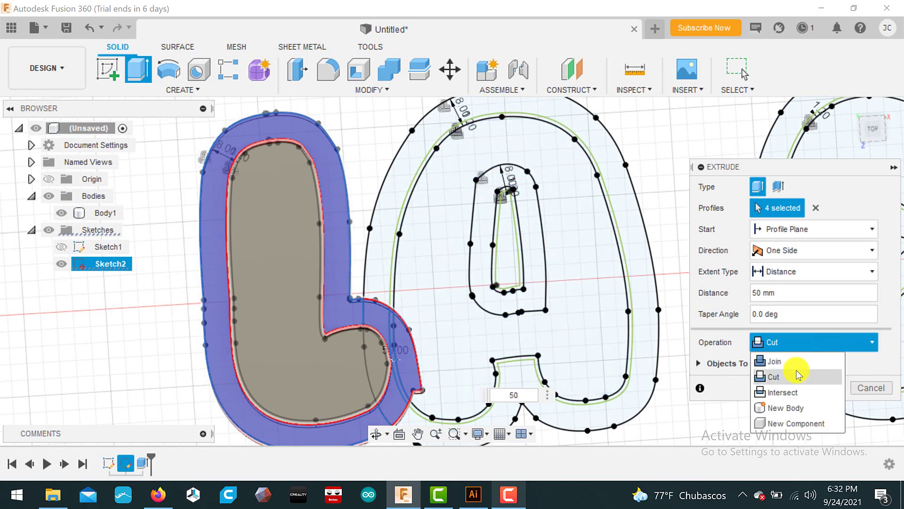
left_click(796, 361)
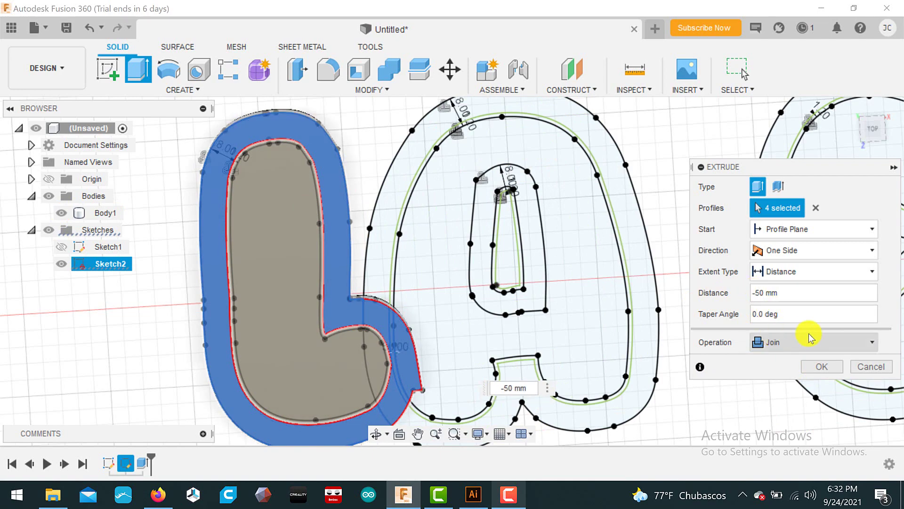
Set the extrusion distance to 50 mm, check the walls by orbiting, and confirm.
mouse_move(864, 131)
left_mouse_down()
mouse_move(840, 149)
mouse_move(849, 133)
left_mouse_up()
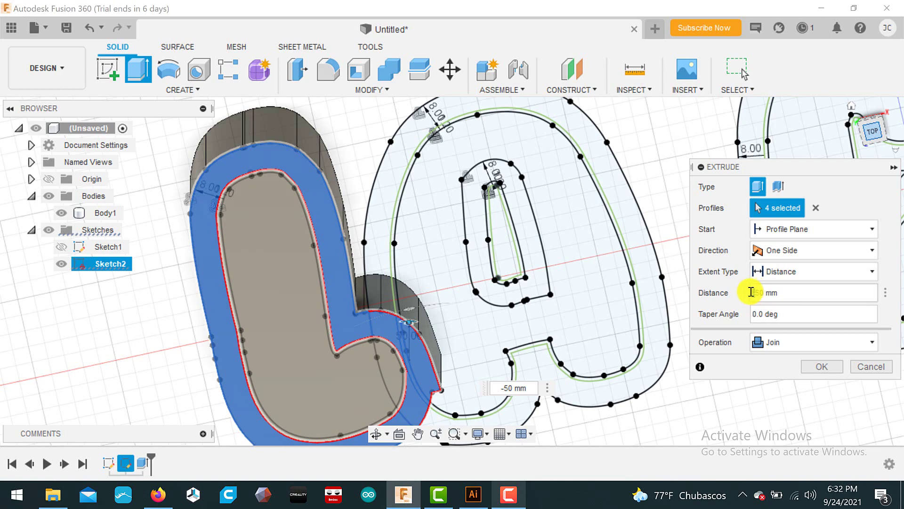
type("50")
mouse_move(868, 131)
left_mouse_down()
mouse_move(849, 150)
mouse_move(845, 106)
left_mouse_up()
left_click(832, 367)
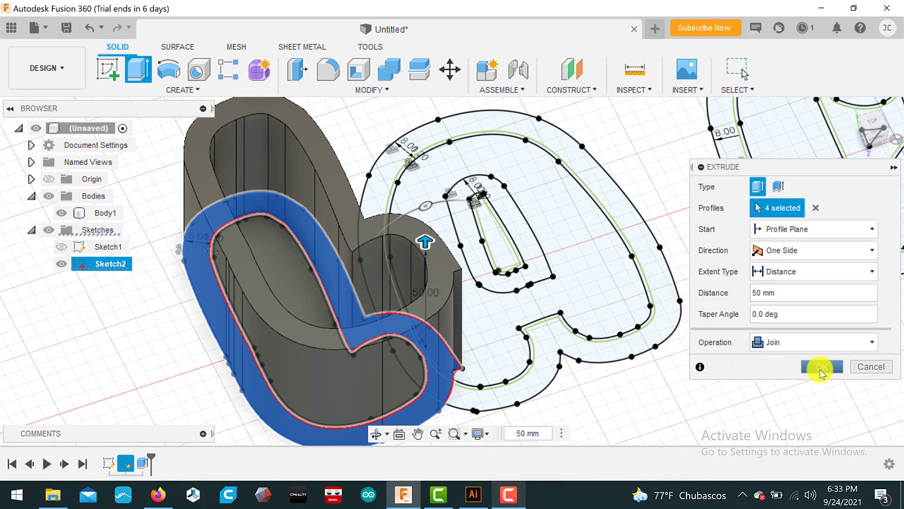
left_click(512, 501)
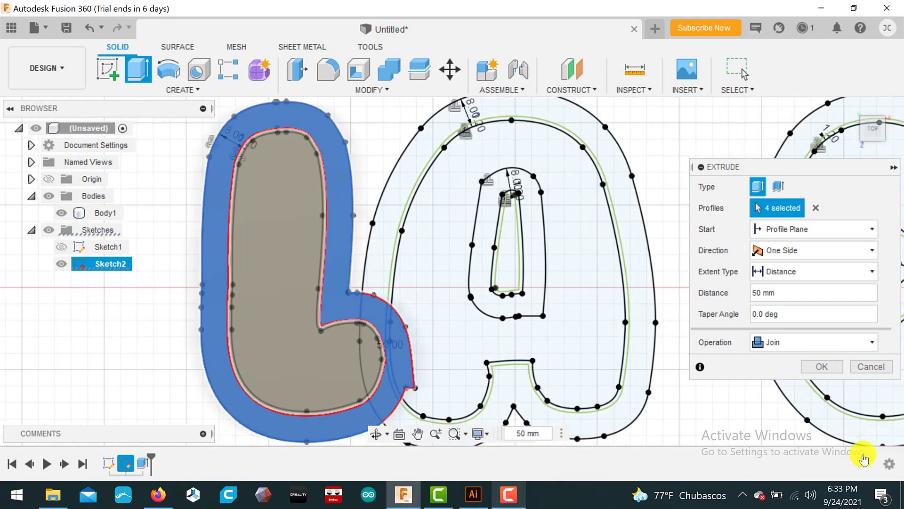
left_click(823, 366)
Extrude the L's wall band and a second profile 30 mm with Join.
left_click(138, 69)
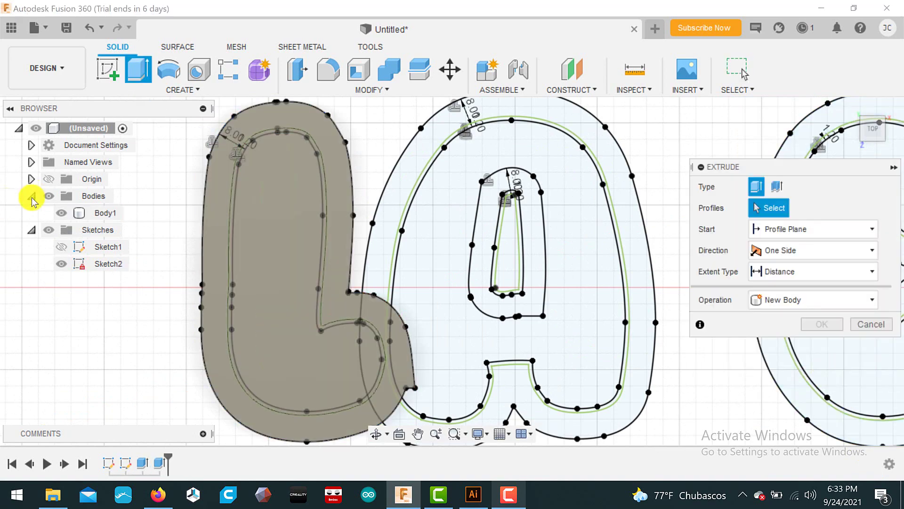
left_click(61, 212)
left_click(233, 209)
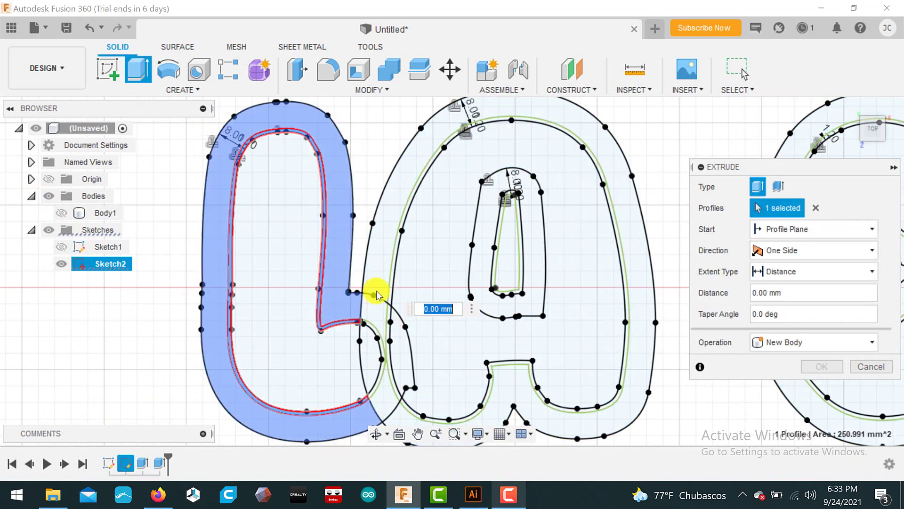
type("30")
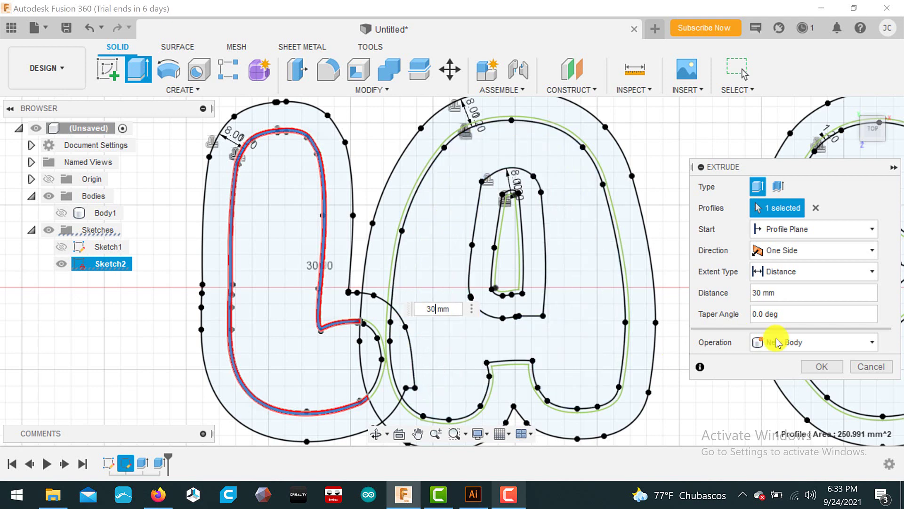
left_click(776, 342)
left_click(777, 360)
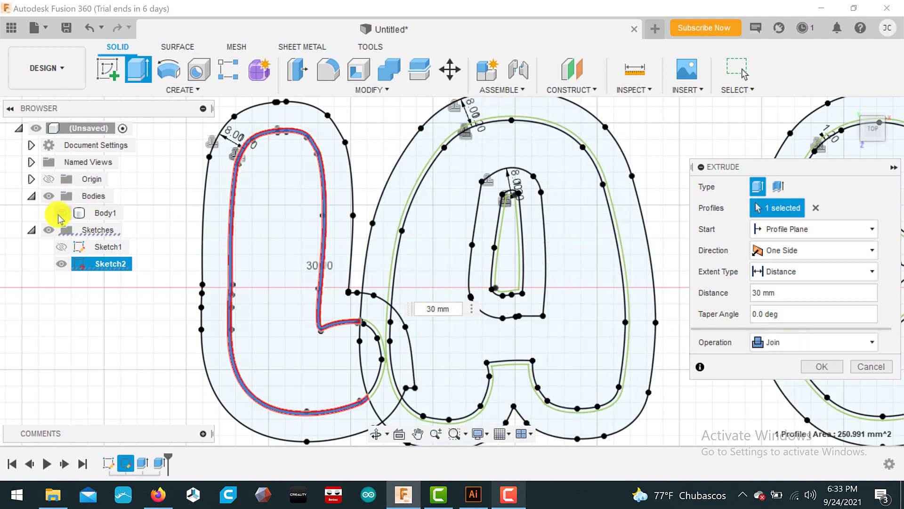
left_click(61, 214)
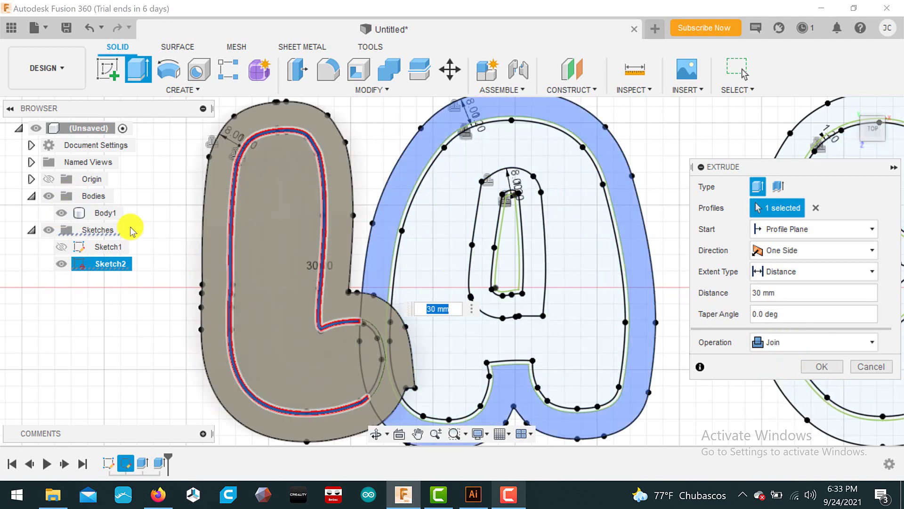
left_click(61, 213)
left_click(632, 394)
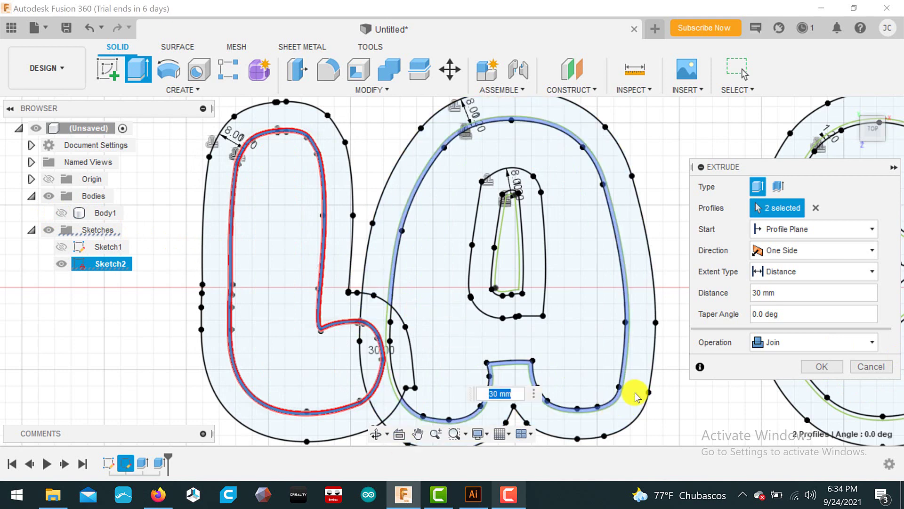
left_click(827, 367)
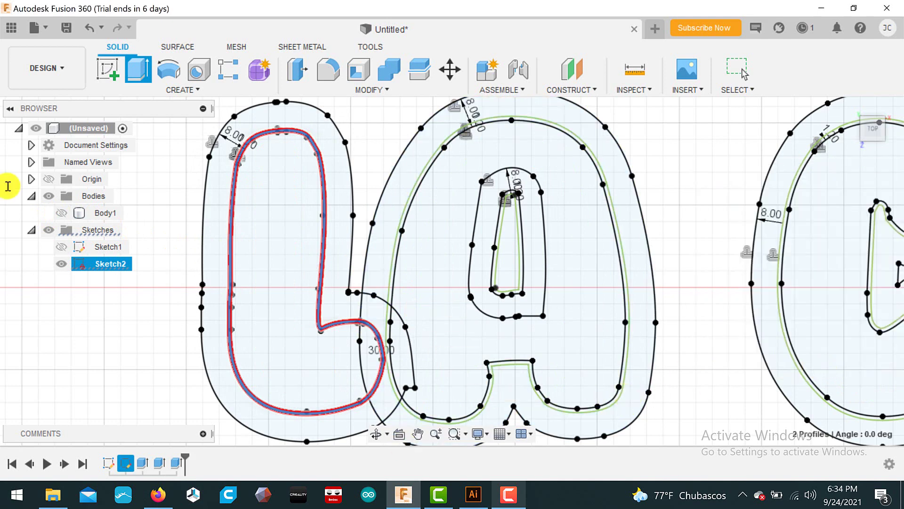
Show Body1, orbit to inspect the L, hide the sketch and return to top view.
left_click(62, 213)
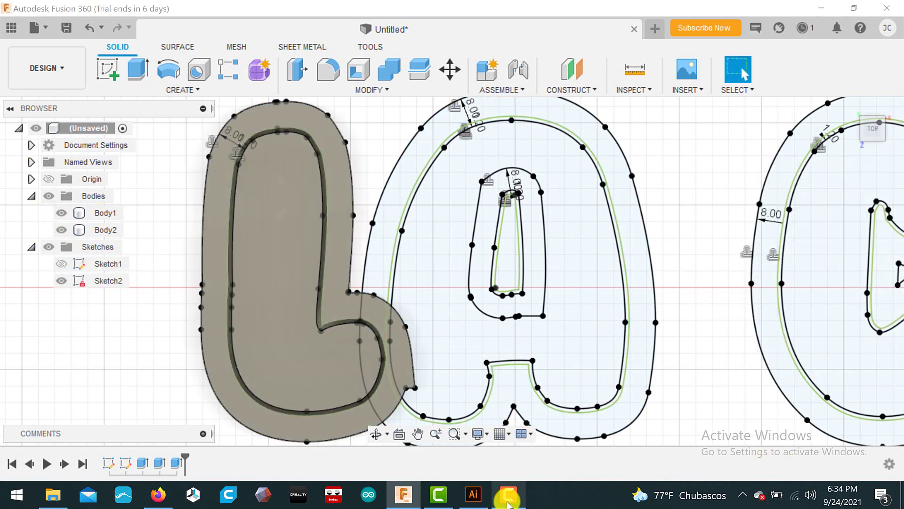
mouse_move(864, 132)
left_mouse_down()
mouse_move(873, 114)
mouse_move(877, 123)
mouse_move(861, 142)
mouse_move(868, 125)
left_mouse_up()
left_click(61, 280)
left_click(509, 495)
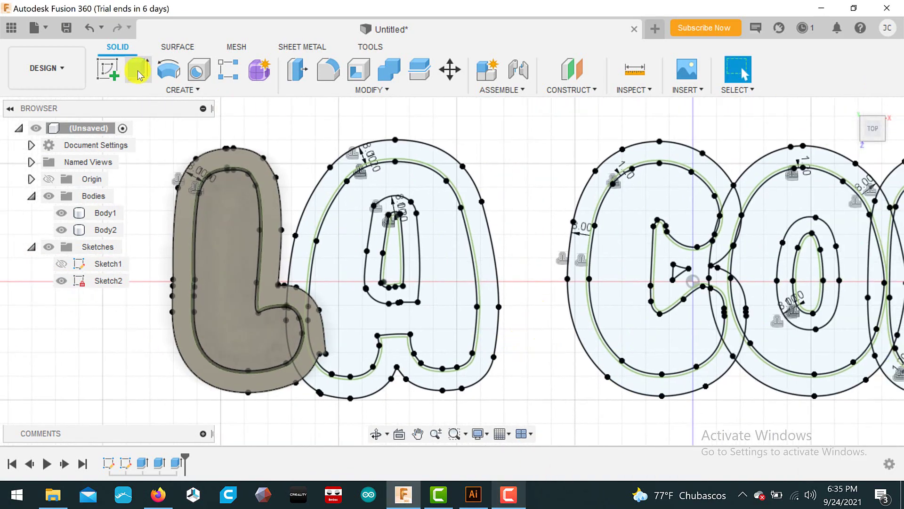
Extrude the A's outer and inner wall profiles 1 mm.
left_click(138, 73)
left_click(344, 242)
left_click(314, 234)
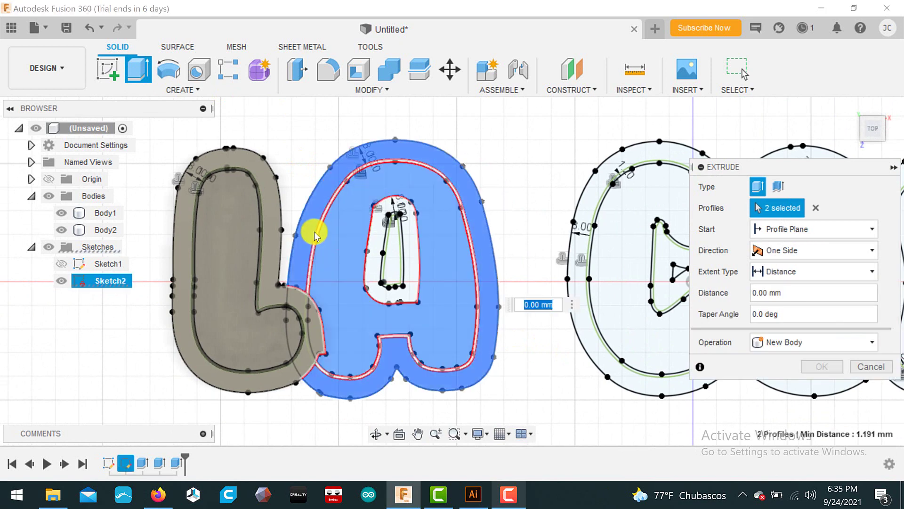
type("1")
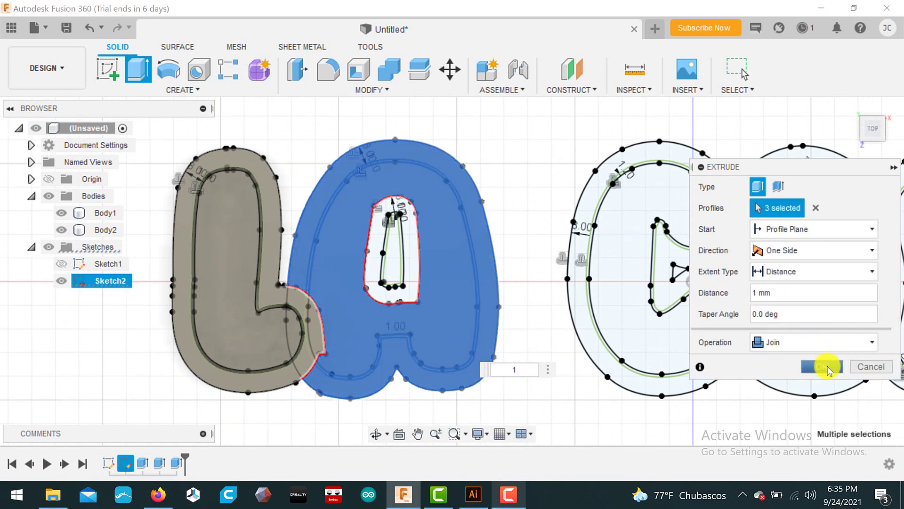
left_click(827, 368)
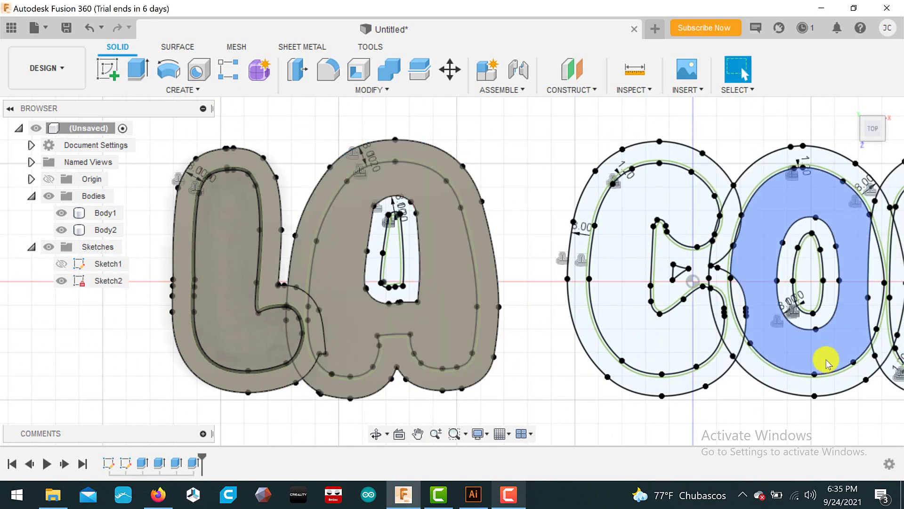
Extrude the thin ring around the A's counter.
left_click(403, 242)
scroll(402, 242, "up", 1)
scroll(401, 241, "up", 4)
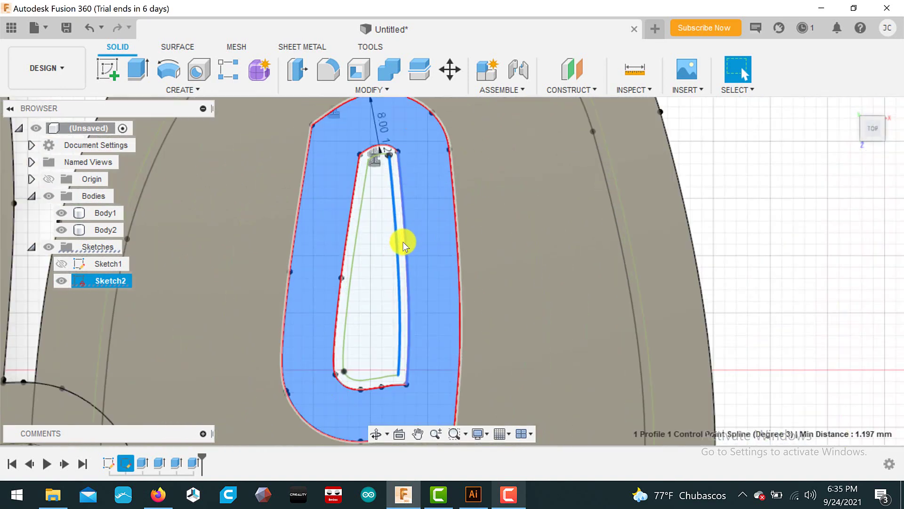
left_click(344, 291)
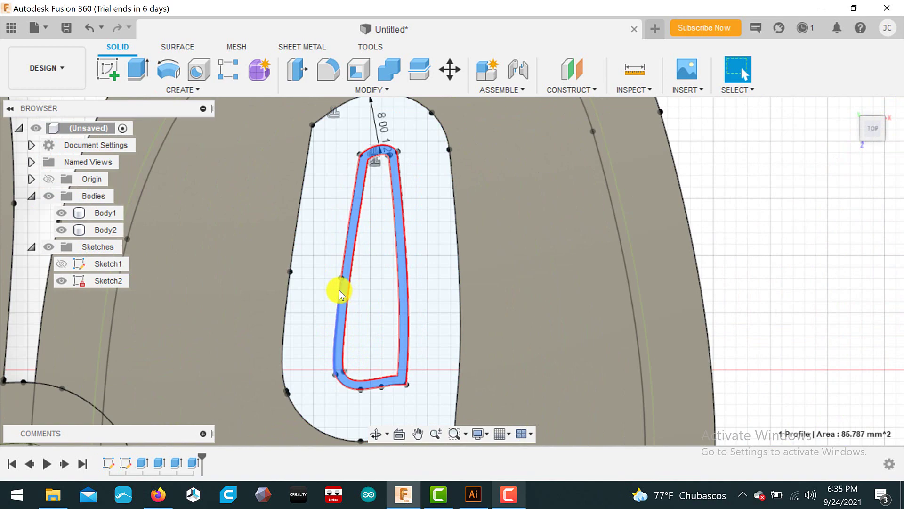
left_click(315, 261, "ctrl")
scroll(324, 250, "down", 3)
left_click(375, 283, "ctrl")
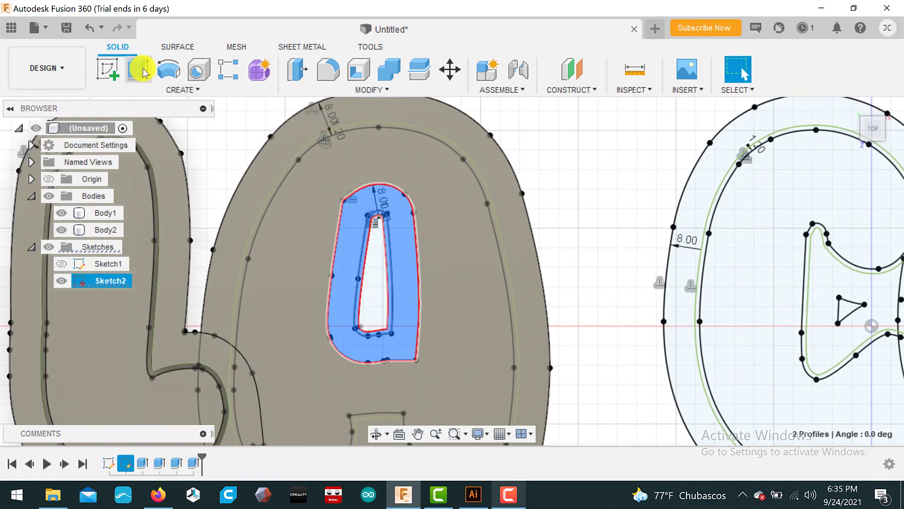
left_click(138, 70)
left_click(400, 264)
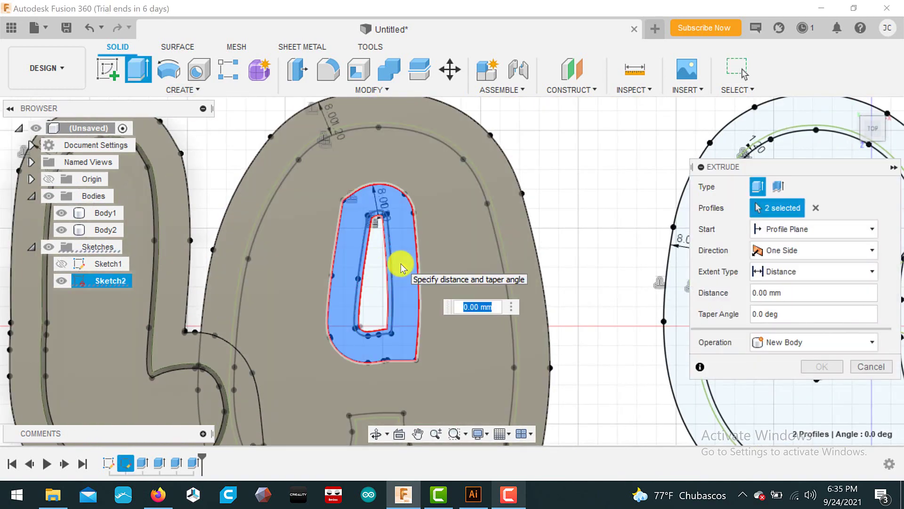
left_click(829, 371)
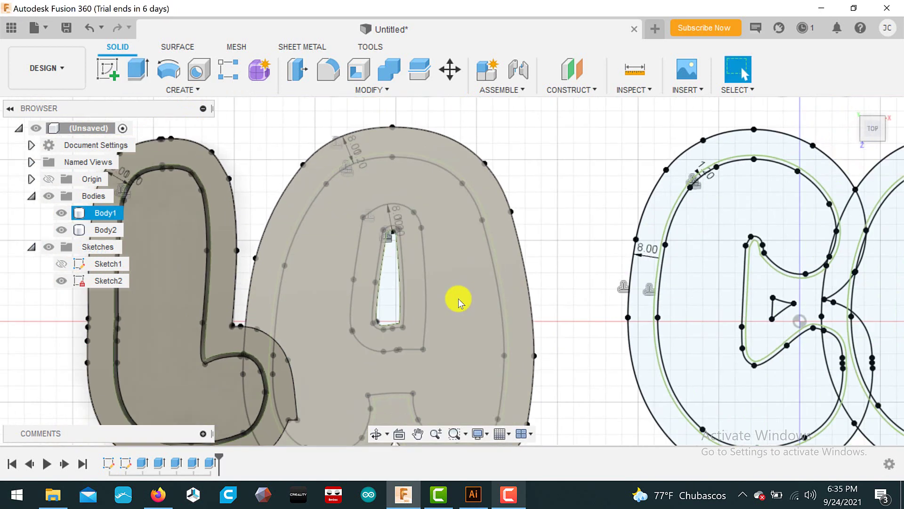
Hide Body1 to reveal the letter sketch profiles.
scroll(458, 299, "down", 5)
left_click(60, 214)
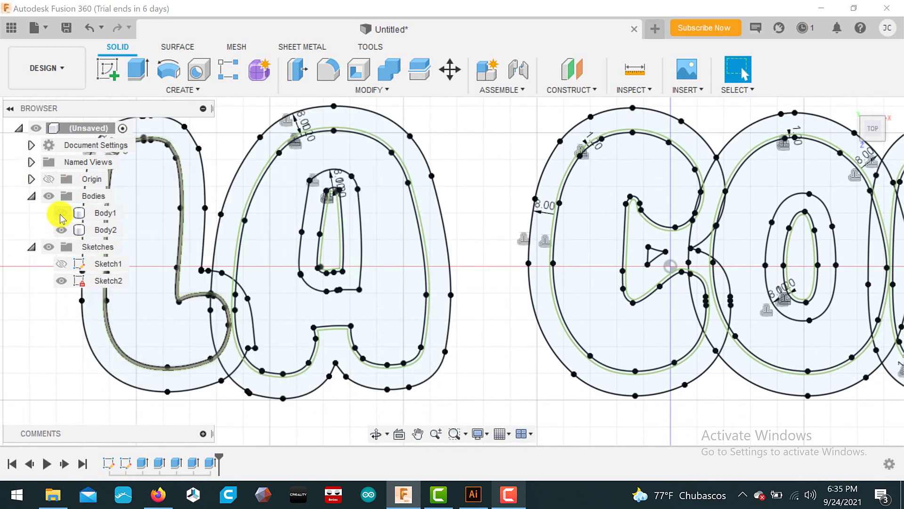
left_click(61, 214)
double_click(60, 214)
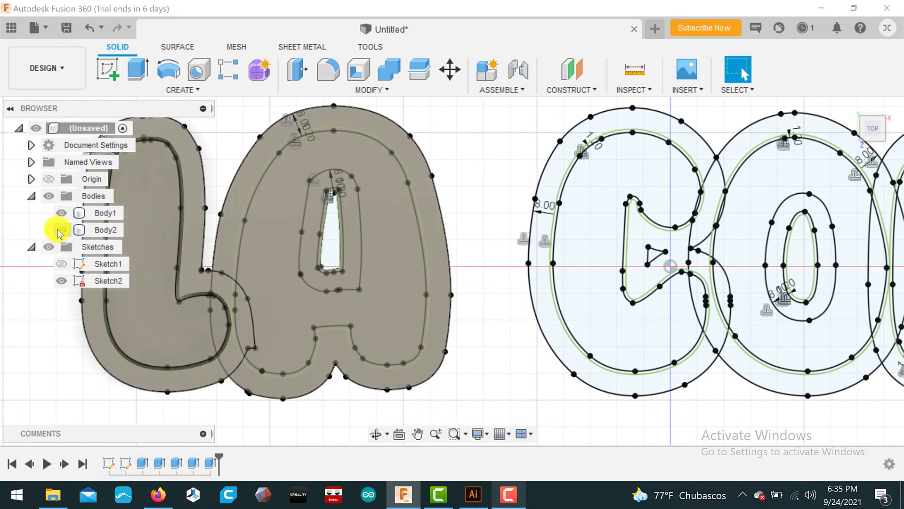
left_click(62, 215)
Extrude the A's outer ring 50 mm with Join.
left_click(241, 172)
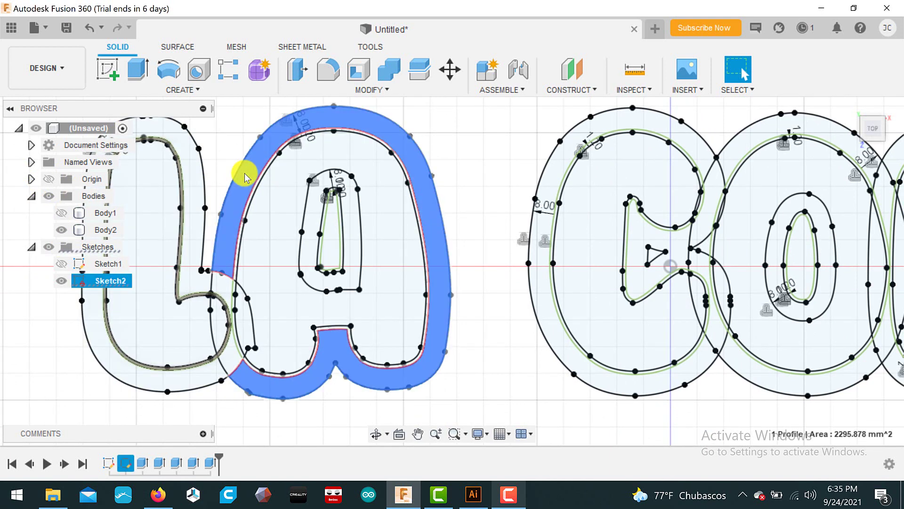
left_click(141, 72)
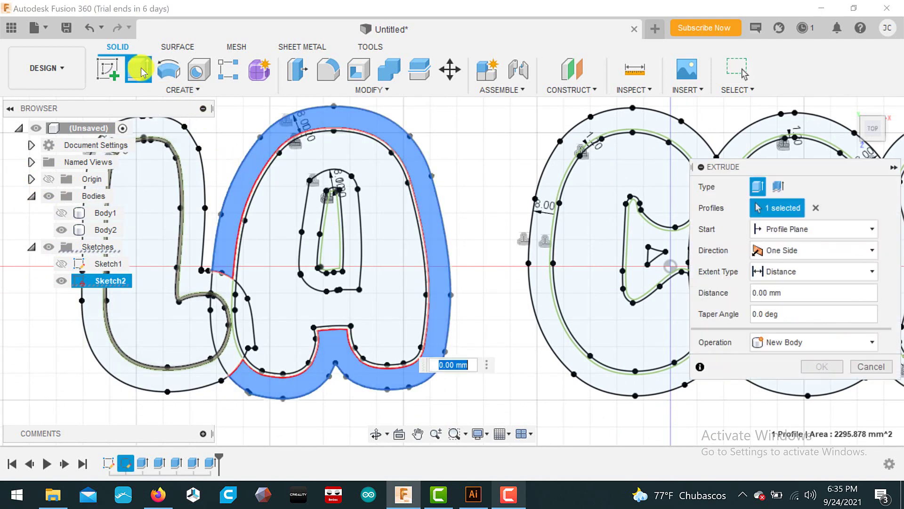
type("0")
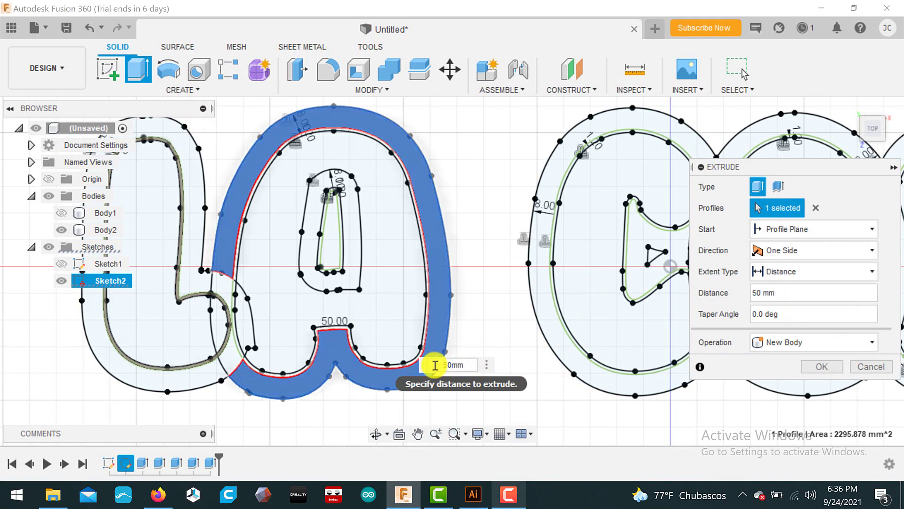
left_click(818, 344)
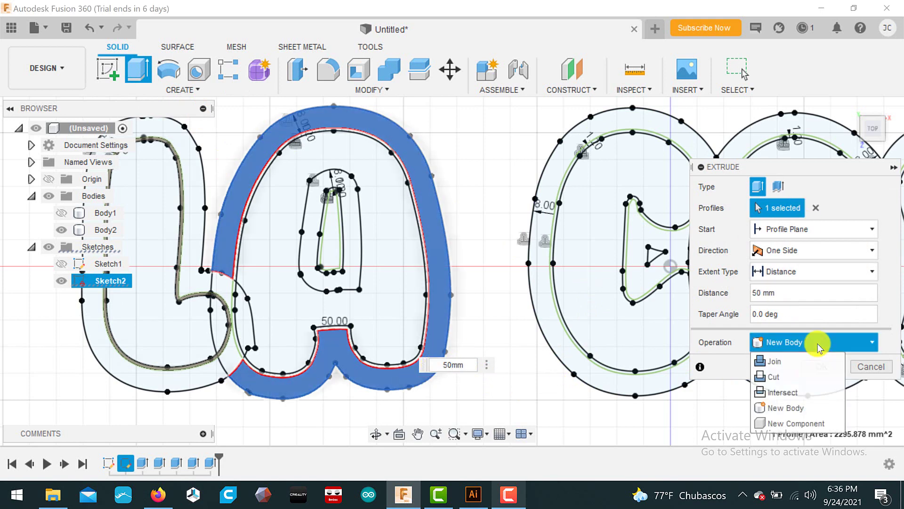
left_click(798, 363)
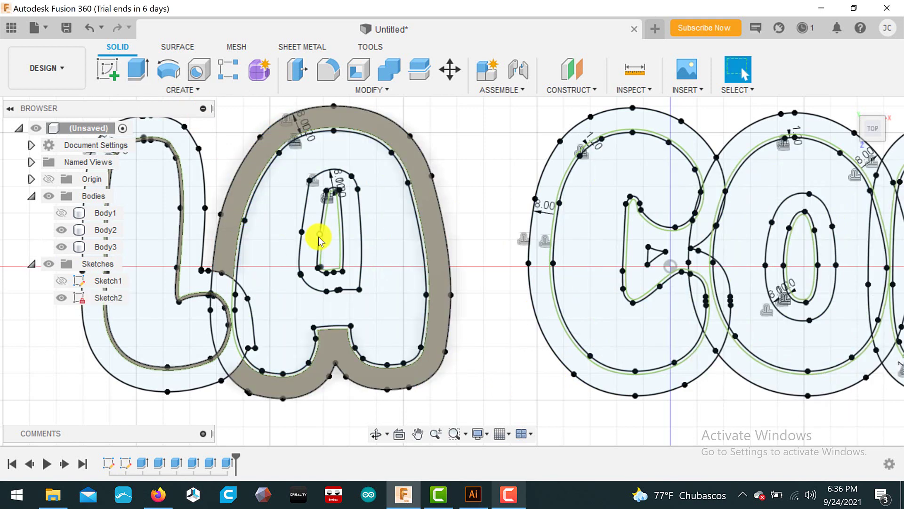
Extrude the A's inner ring 5 mm and show Body1 again.
left_click(307, 236)
left_click(137, 70)
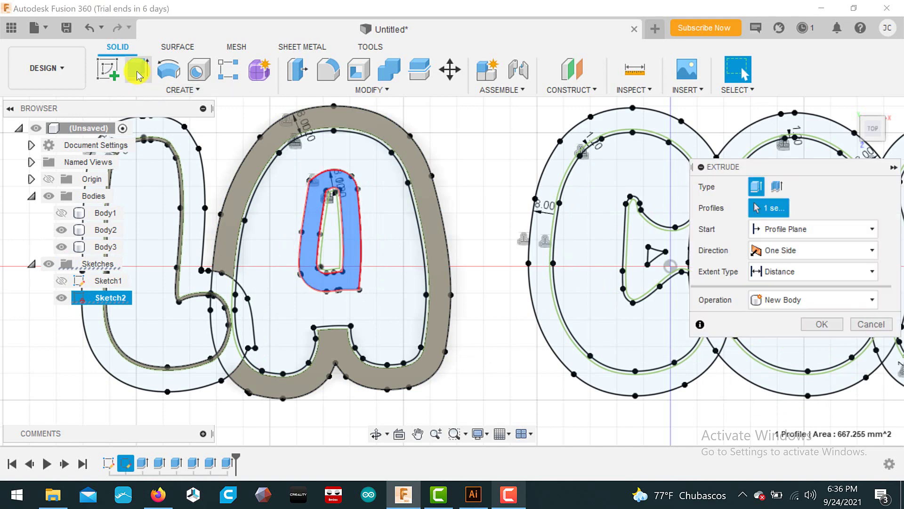
type("50")
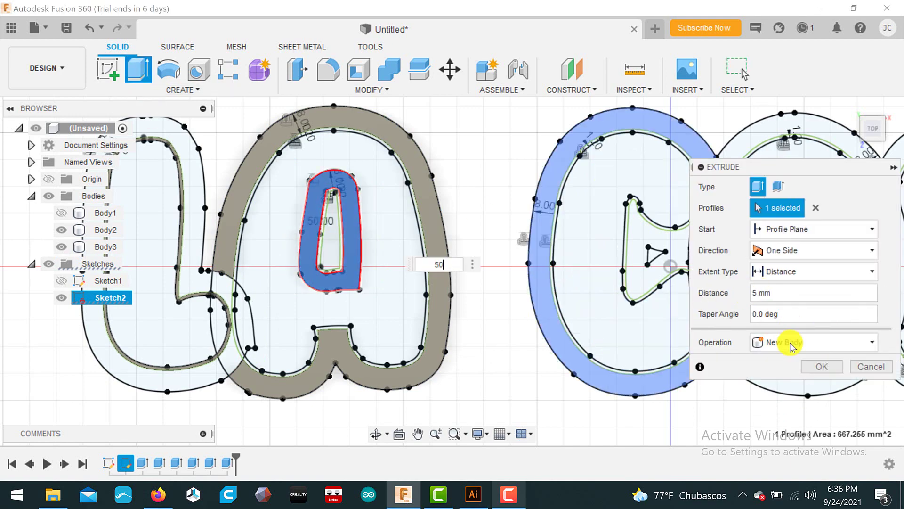
left_click(822, 367)
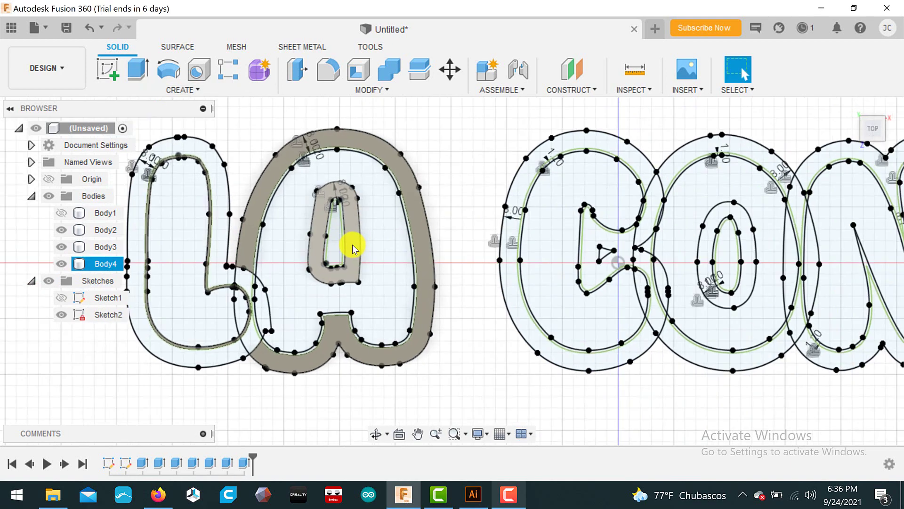
scroll(353, 245, "up", 3)
scroll(363, 282, "down", 3)
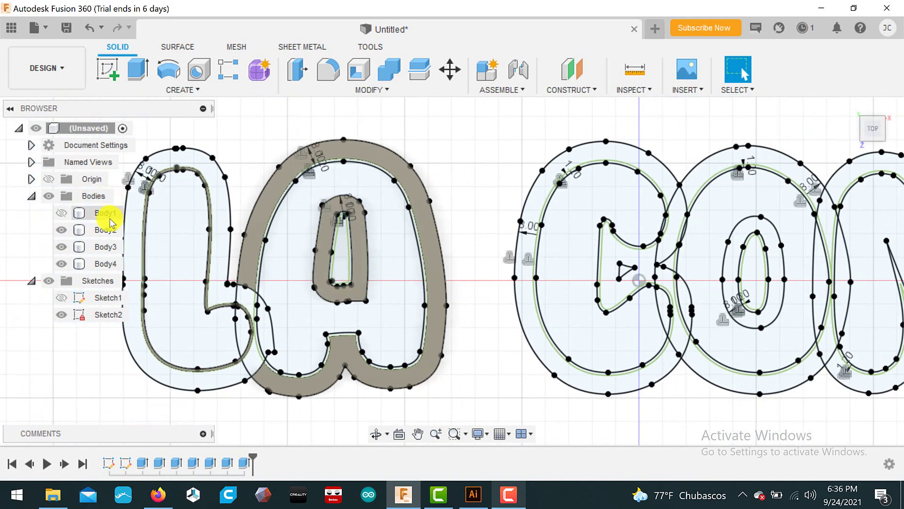
left_click(61, 212)
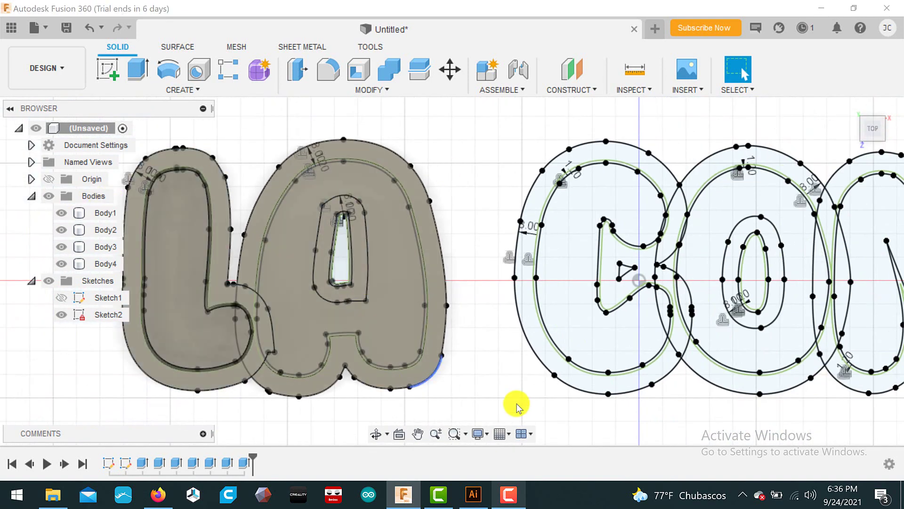
left_click(508, 495)
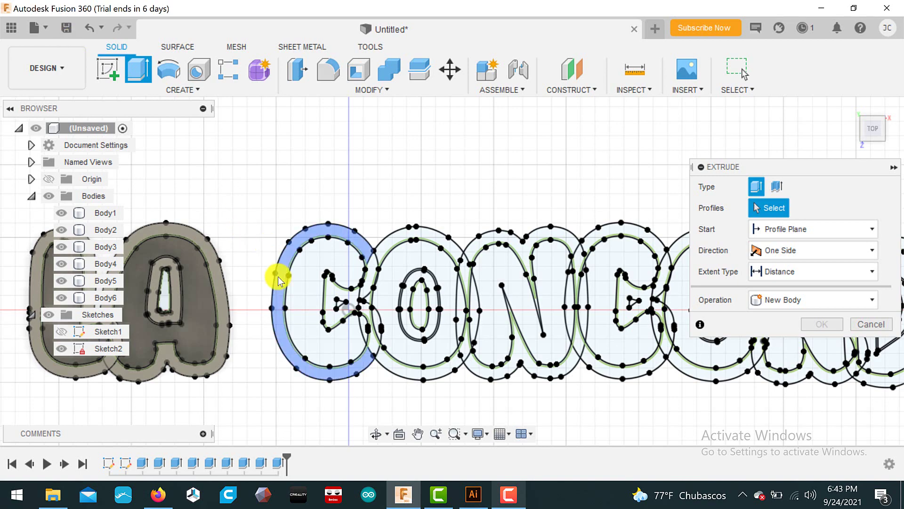
Select the C's outer ring, inner region and tip slivers for extrusion.
left_click(290, 285)
scroll(313, 273, "up", 4)
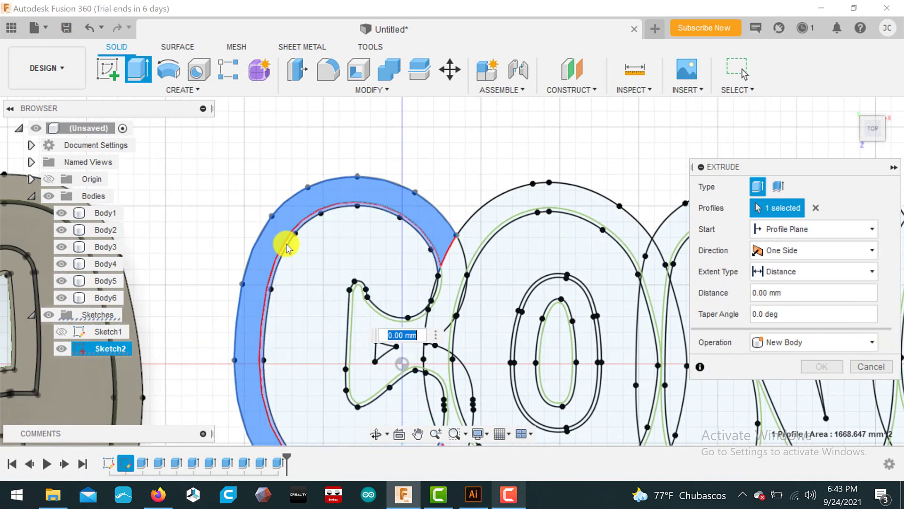
left_click(299, 282)
left_click(448, 305)
scroll(267, 269, "down", 2)
scroll(271, 270, "down", 2)
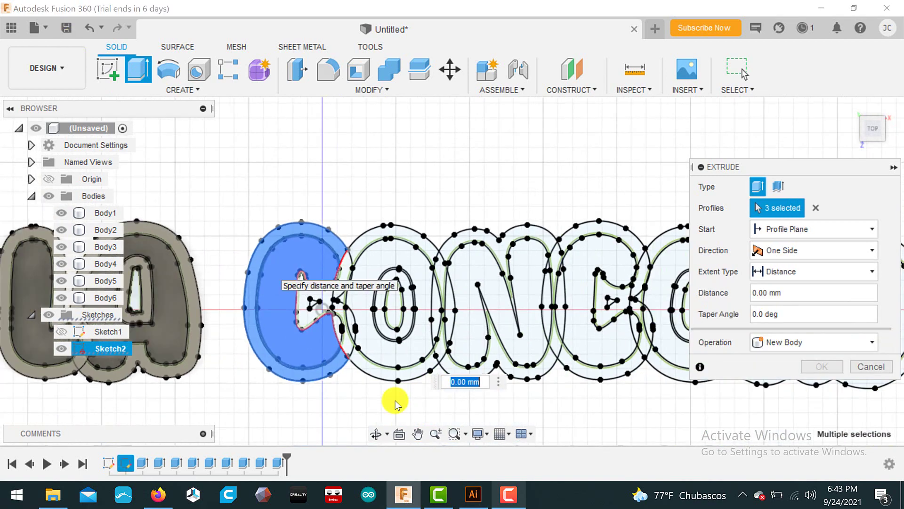
left_click(349, 324)
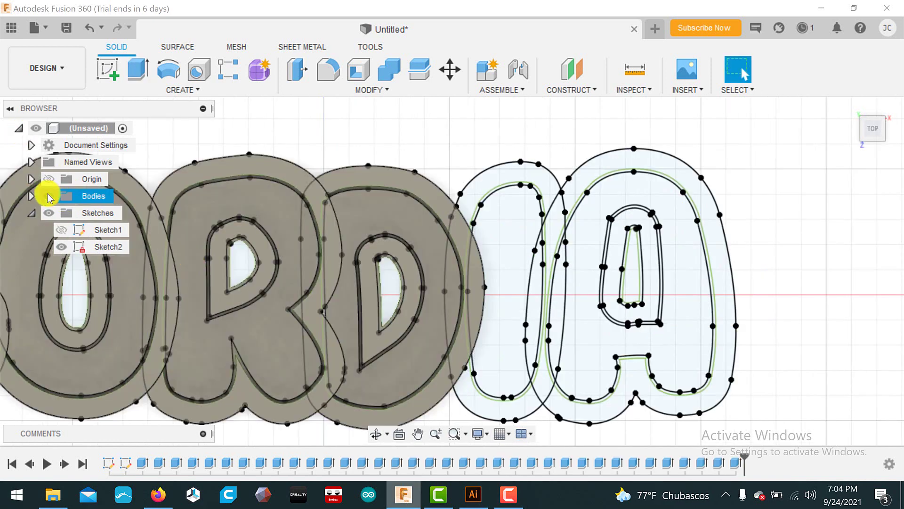
Extrude the I's arch, stem, bottom and side profiles 1 mm as a base.
key("v")
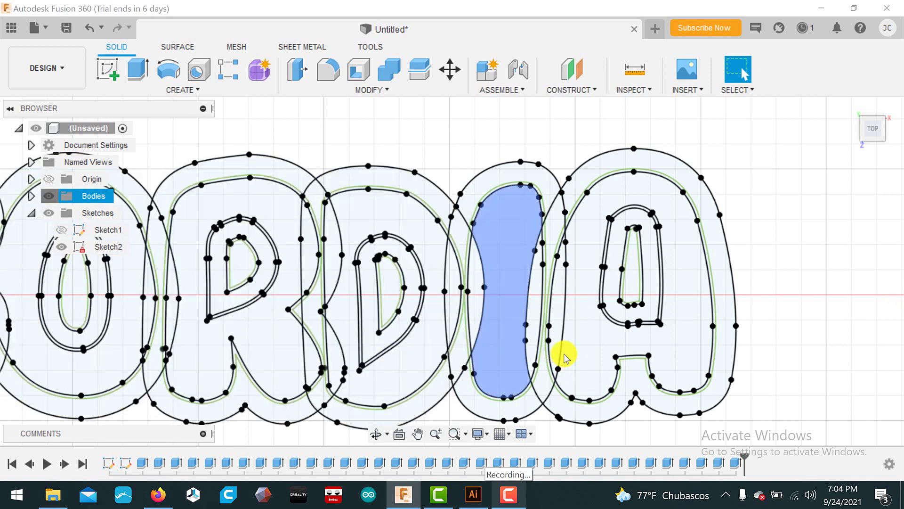
left_click(518, 325)
left_click(141, 71)
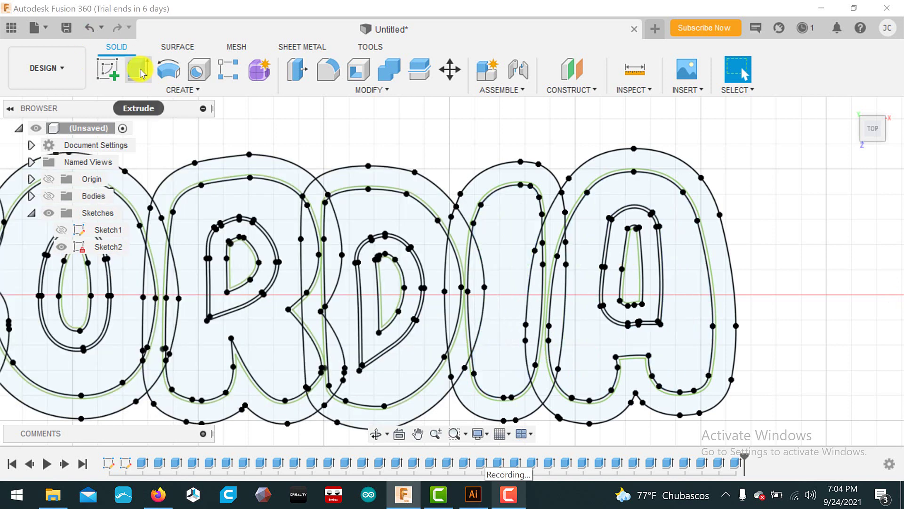
left_click(490, 196)
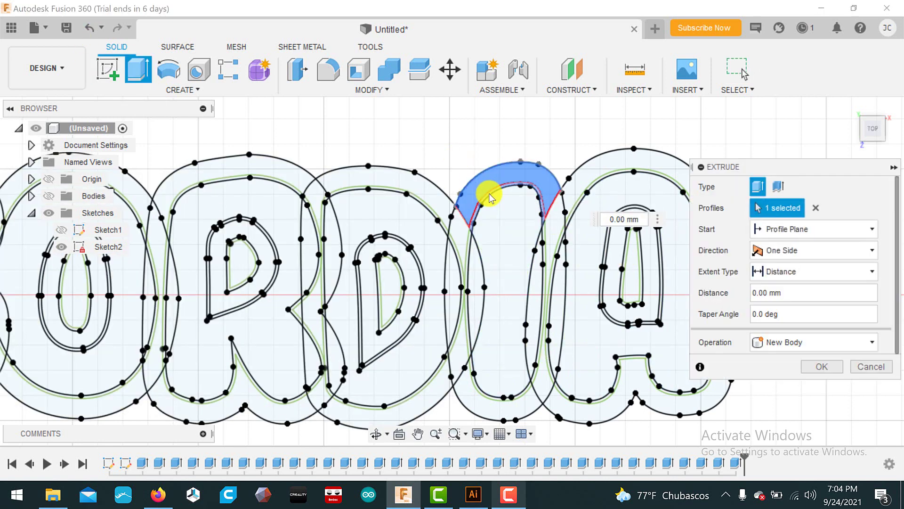
left_click(499, 262)
left_click(478, 391)
left_click(535, 347)
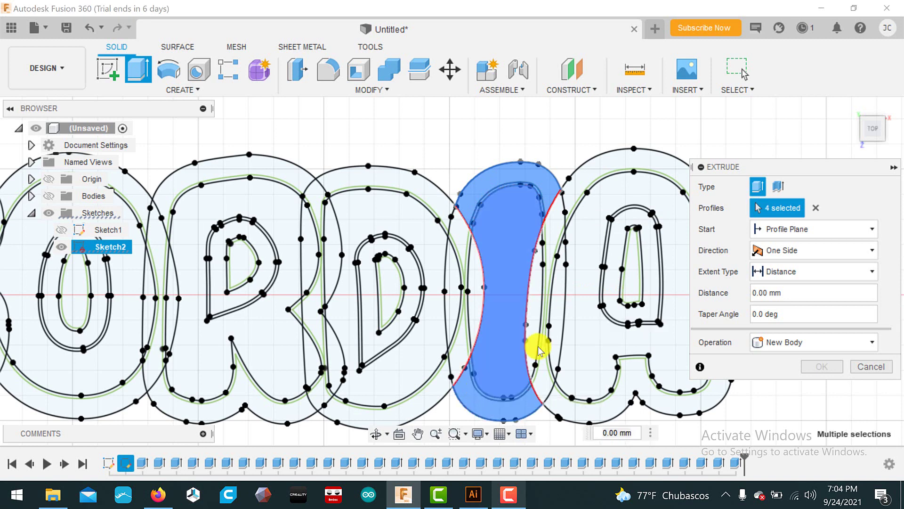
left_click(539, 354)
left_click(552, 351)
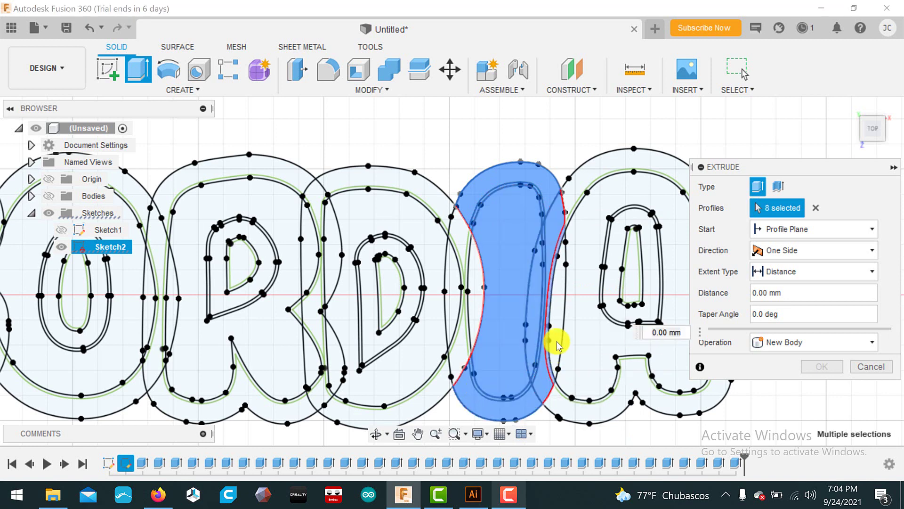
left_click(558, 337)
type("1")
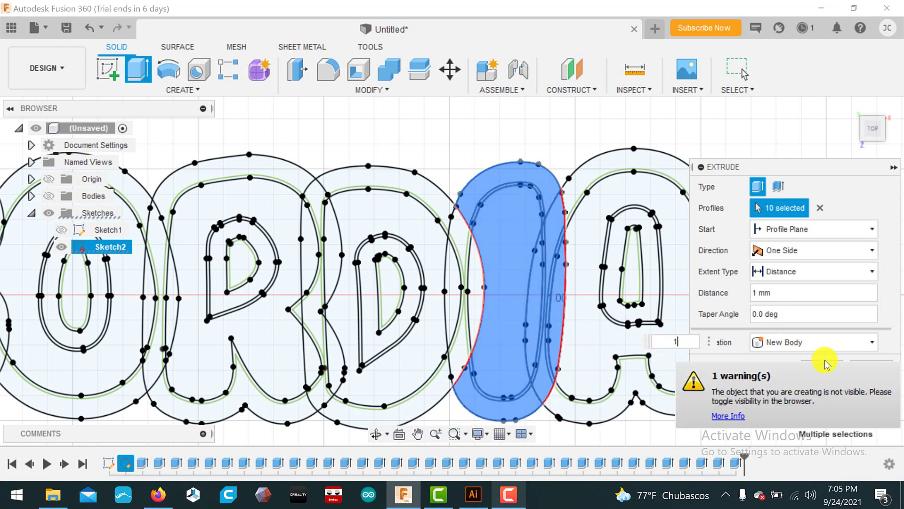
left_click(828, 365)
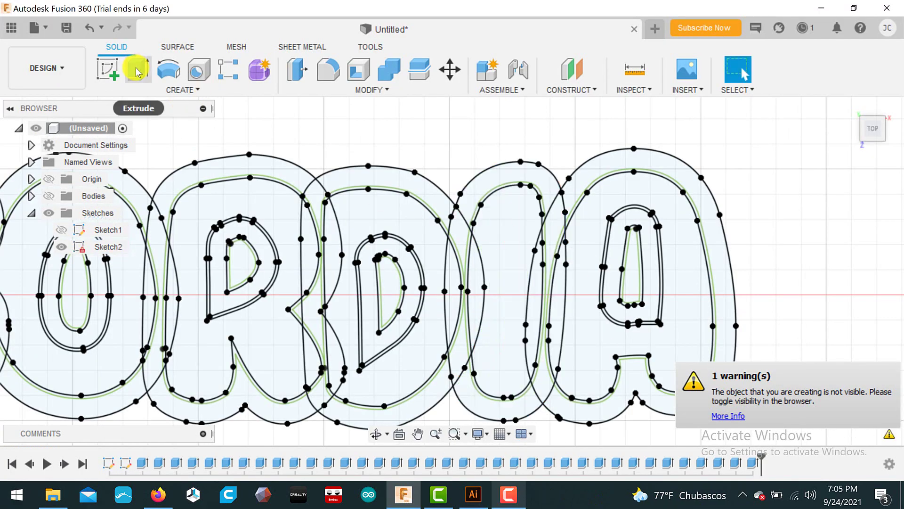
Extrude the I's outer arch, stem and bottom profiles 50 mm, joined to the body.
key("e")
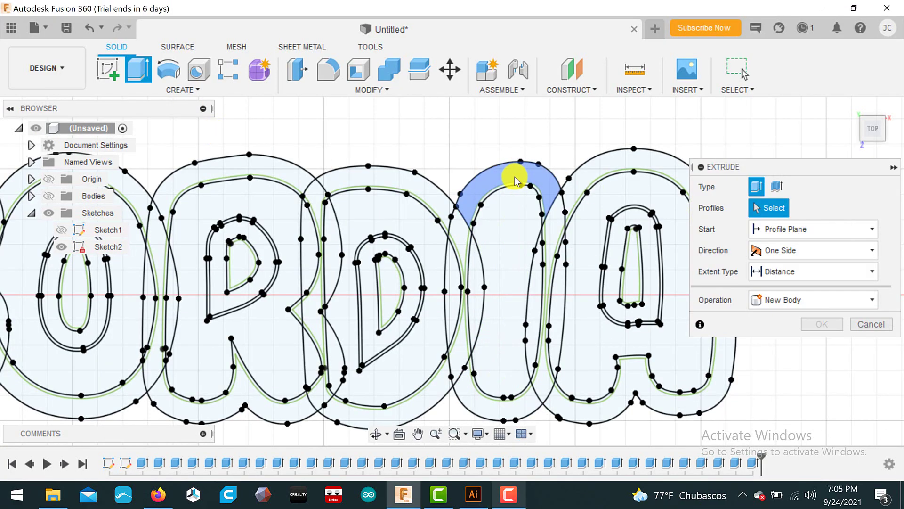
left_click(515, 177)
left_click(562, 282)
left_click(555, 325)
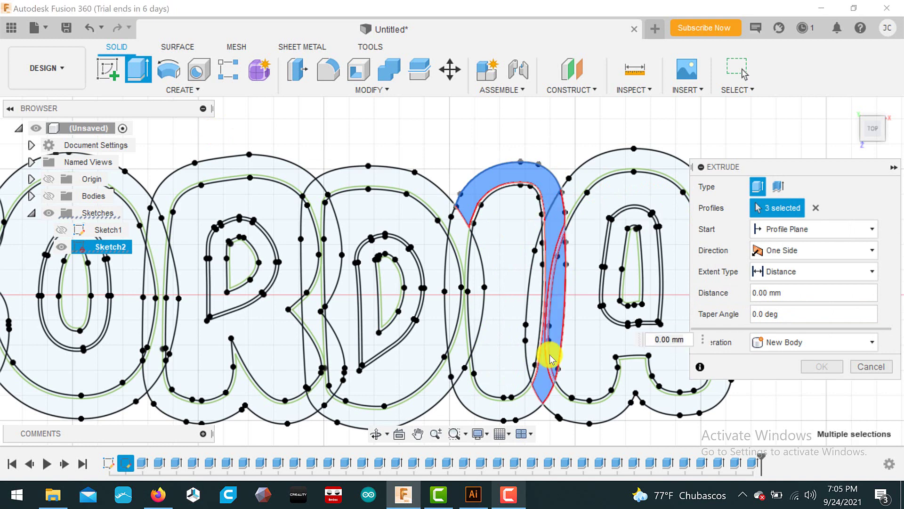
left_click(511, 403)
type("0")
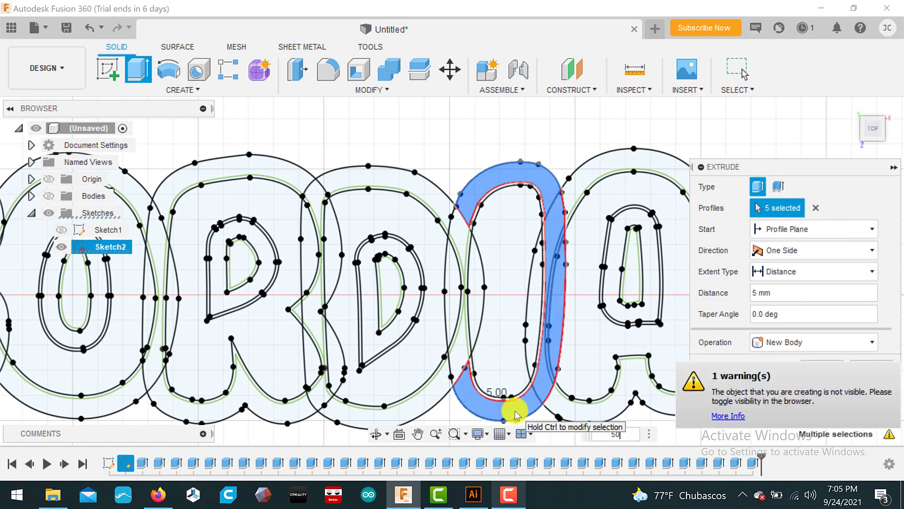
left_click(826, 343)
left_click(784, 358)
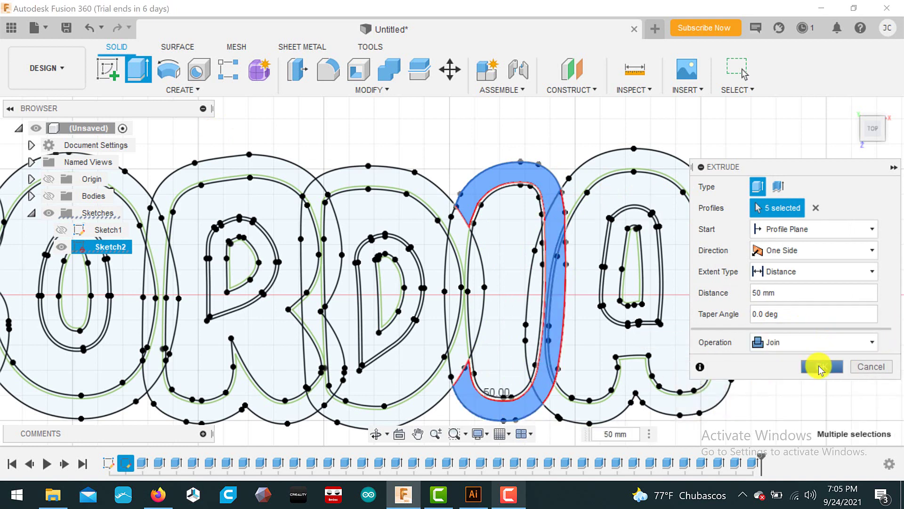
left_click(822, 366)
Extrude the I's top arch, right strip and bottom stem 30 mm.
left_click(127, 65)
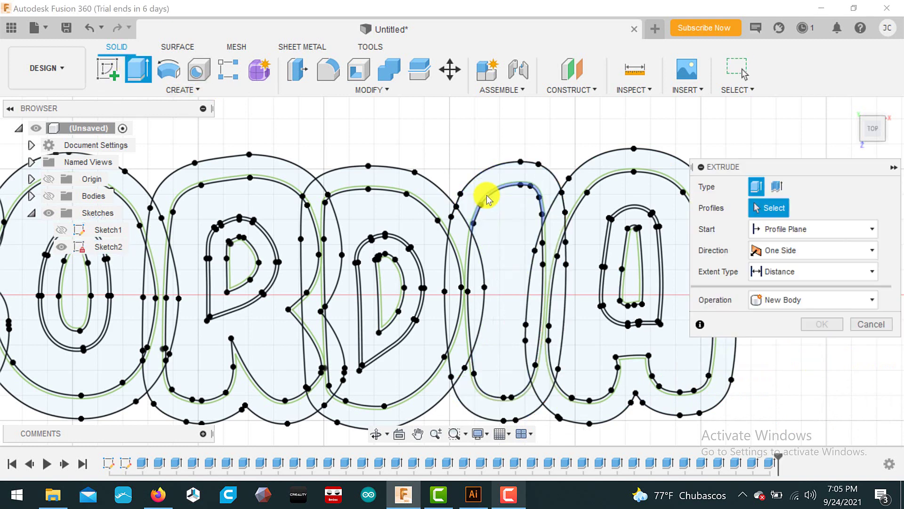
left_click(499, 195)
left_click(544, 235)
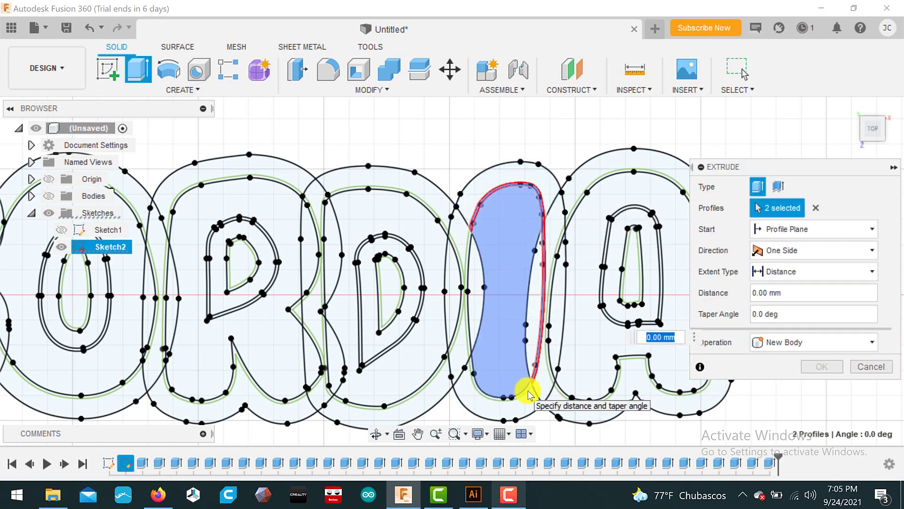
left_click(525, 391)
type("30")
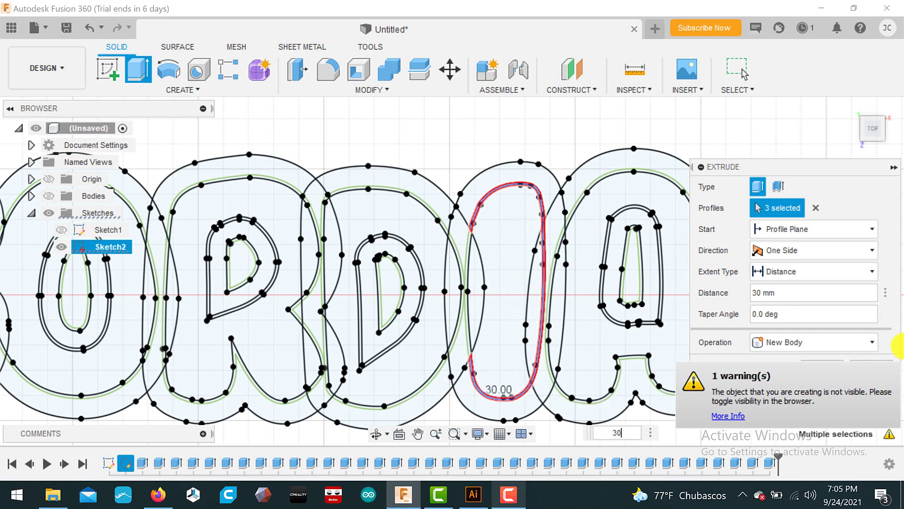
left_click(824, 365)
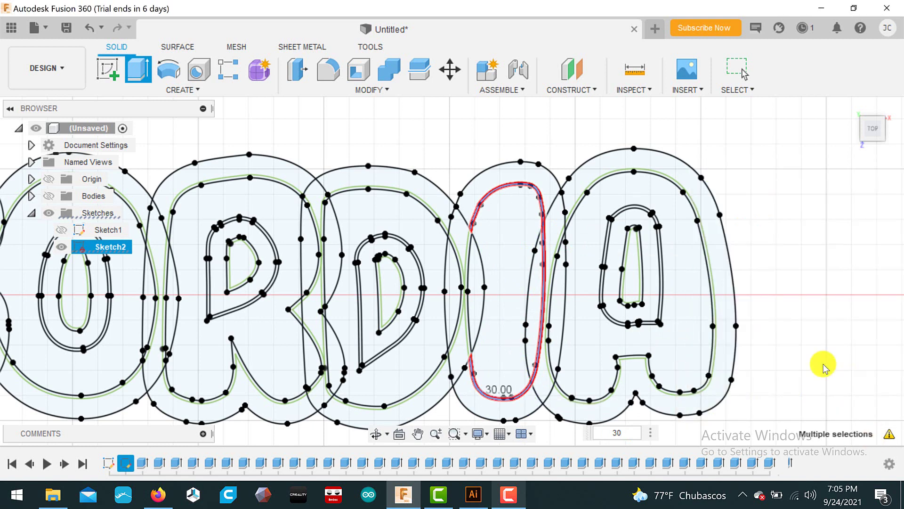
Select the closing A's outer ring, inner profile and another A profile.
left_click(595, 170)
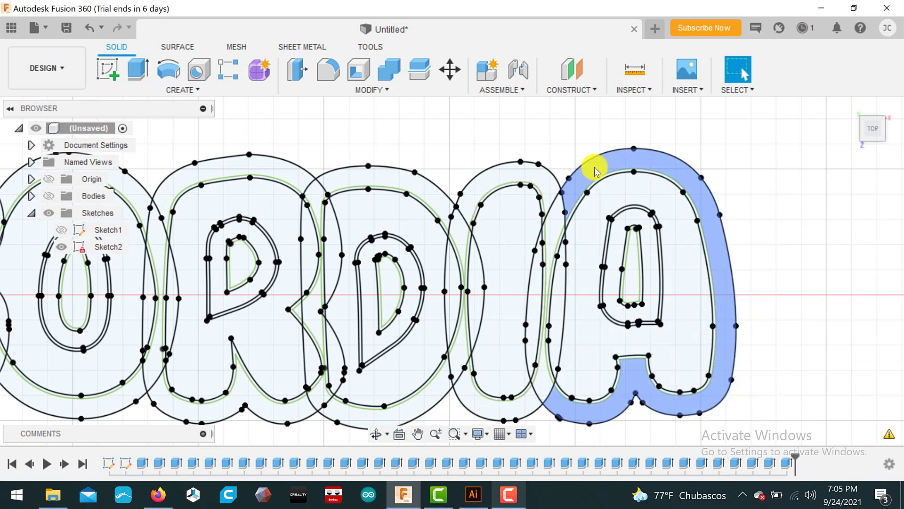
left_click(595, 170)
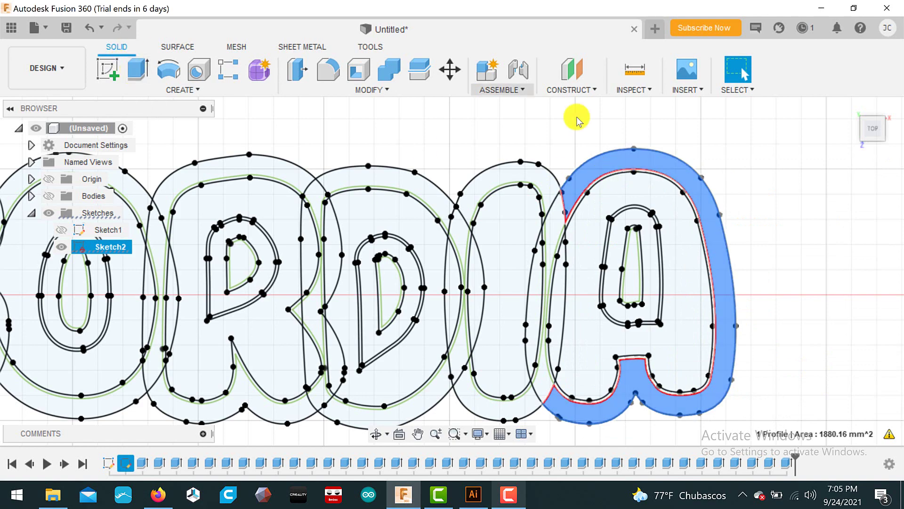
scroll(619, 176, "up", 1)
scroll(620, 176, "up", 1)
left_click(619, 174, "shift")
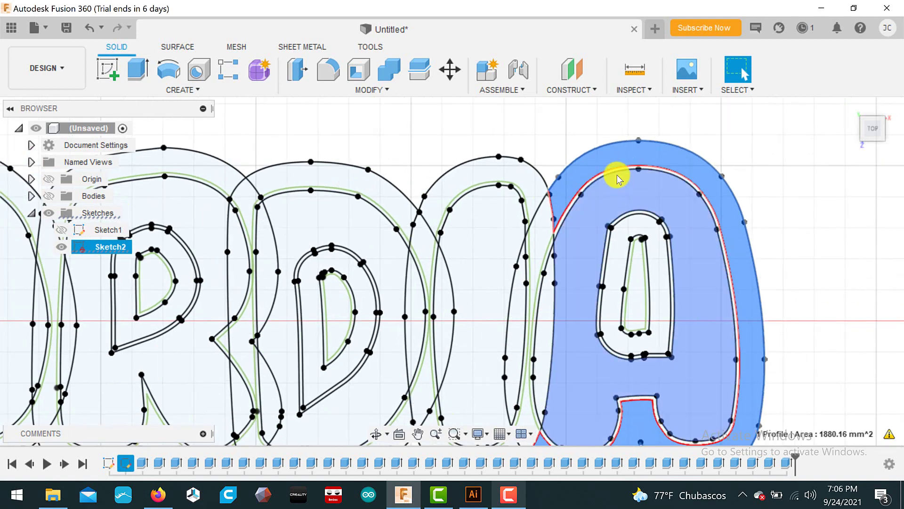
scroll(650, 176, "up", 1)
scroll(642, 165, "up", 1)
scroll(631, 199, "up", 1)
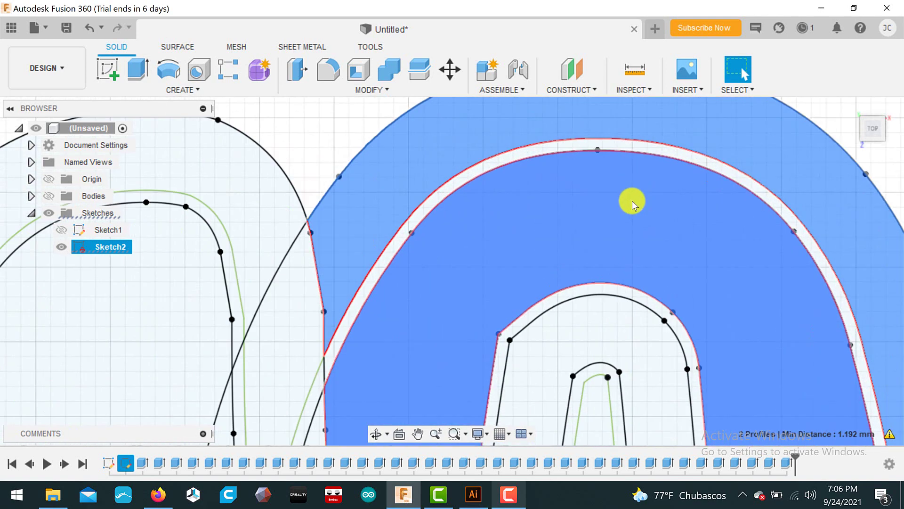
scroll(632, 199, "up", 1)
left_click(445, 193, "shift")
Add the rings around and inside the A's hole and extrude the selection 1 mm.
scroll(597, 263, "down", 4)
scroll(519, 155, "up", 4)
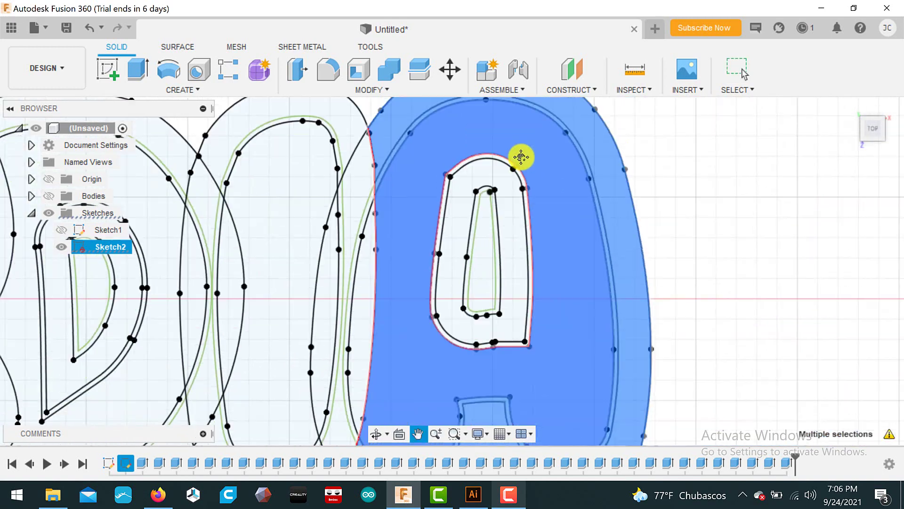
left_click(518, 215, "shift")
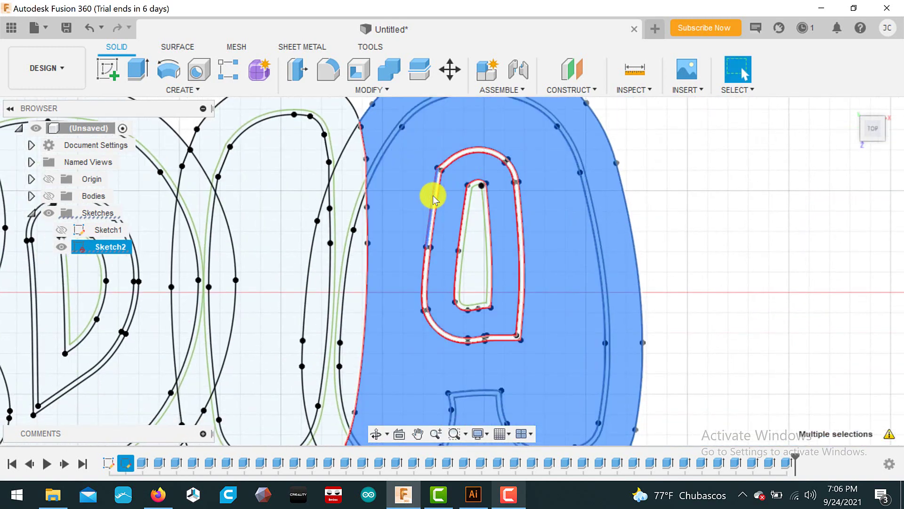
scroll(434, 198, "up", 2)
scroll(434, 198, "up", 2)
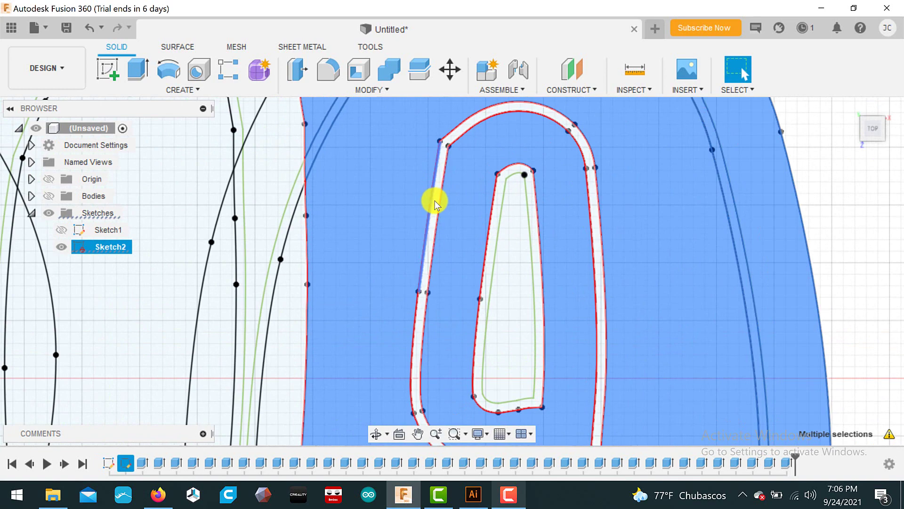
left_click(434, 200, "shift")
scroll(490, 262, "down", 2)
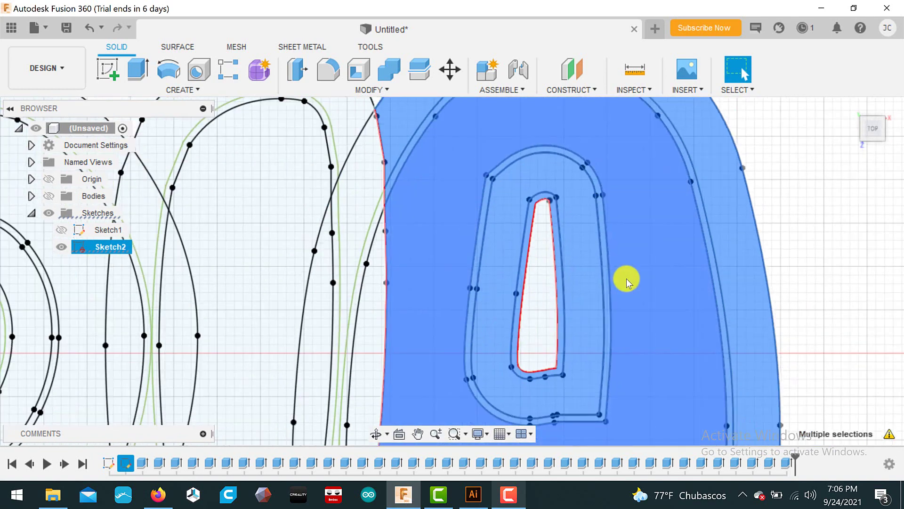
scroll(626, 278, "down", 2)
middle_click_drag(654, 328, 571, 212)
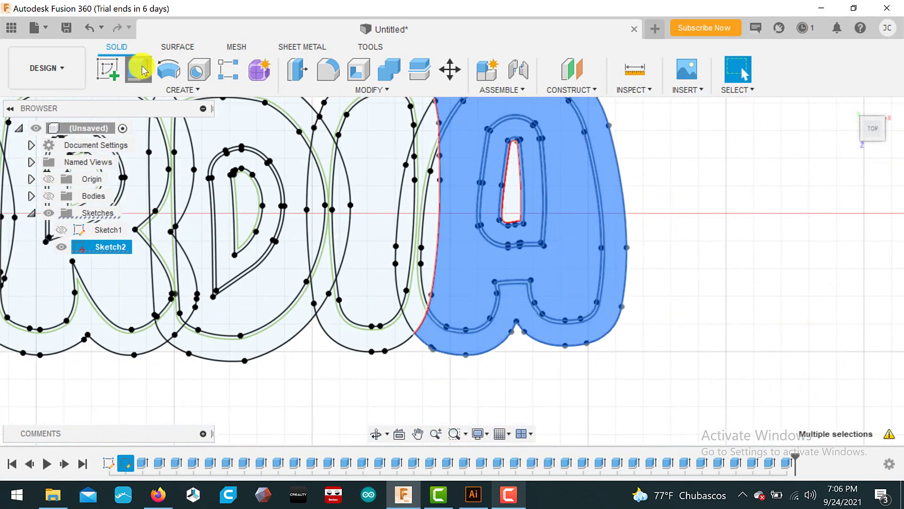
left_click(139, 69)
double_click(753, 293)
type("1")
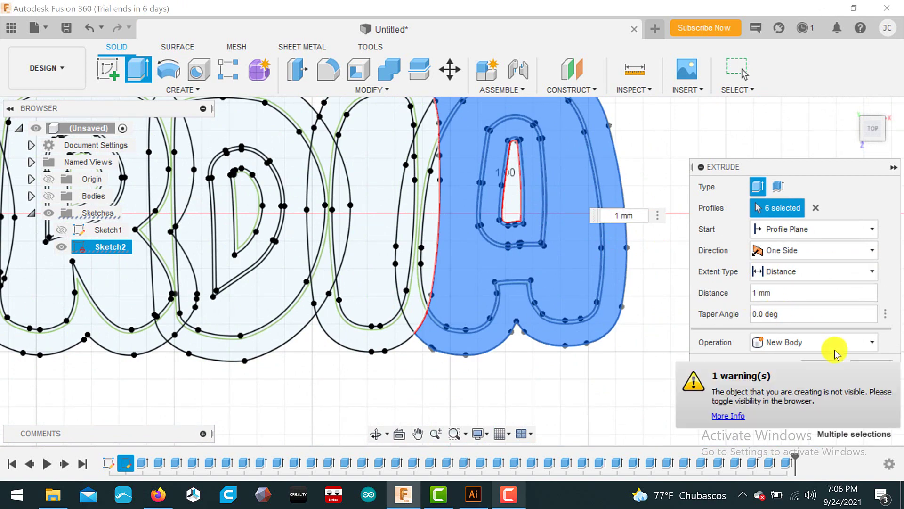
left_click(815, 366)
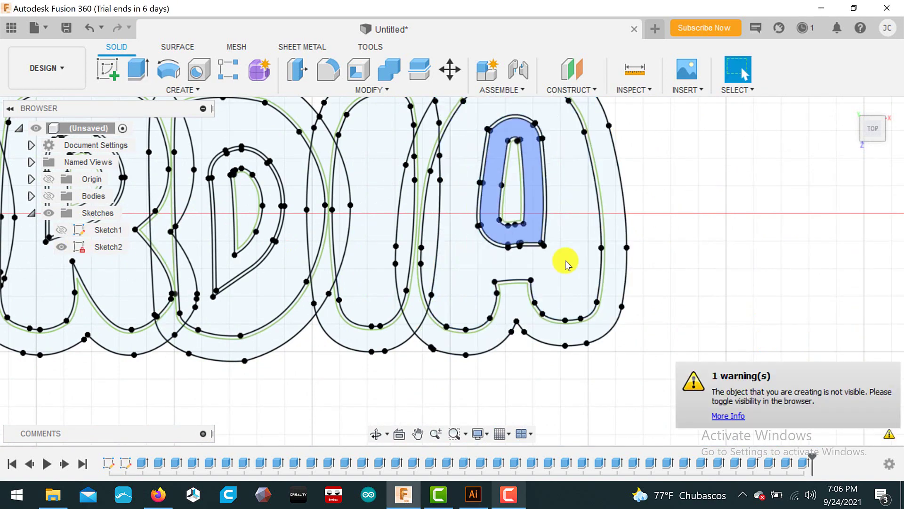
Extrude the A's outer ring 50 mm.
scroll(565, 264, "down", 2)
middle_click_drag(697, 250, 644, 273)
key("e")
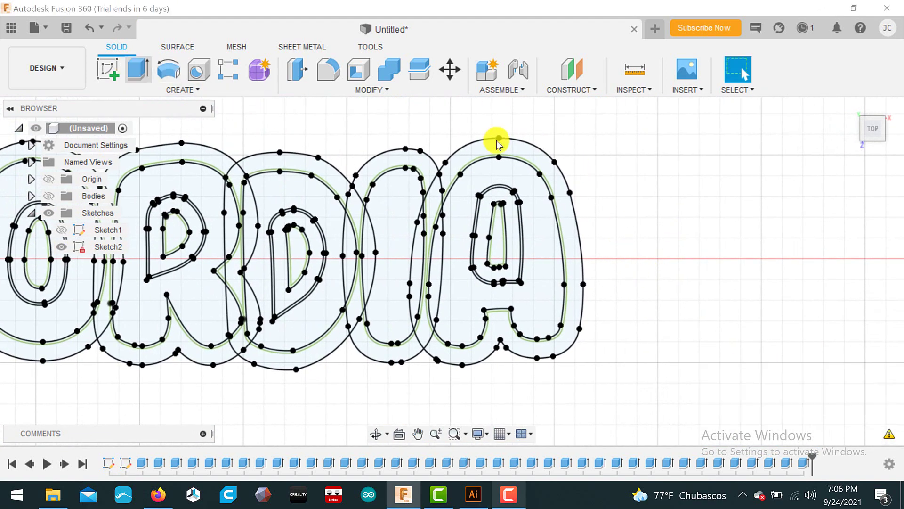
left_click(466, 147)
type("50")
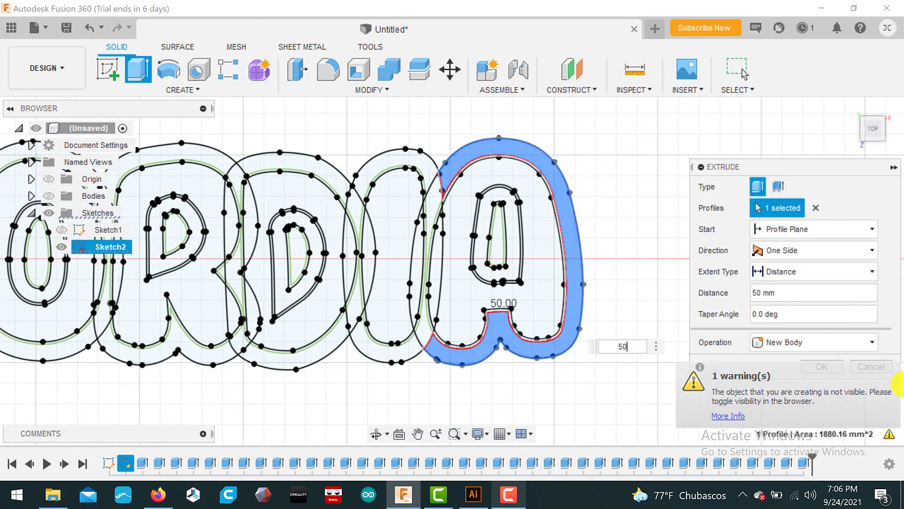
left_click(817, 367)
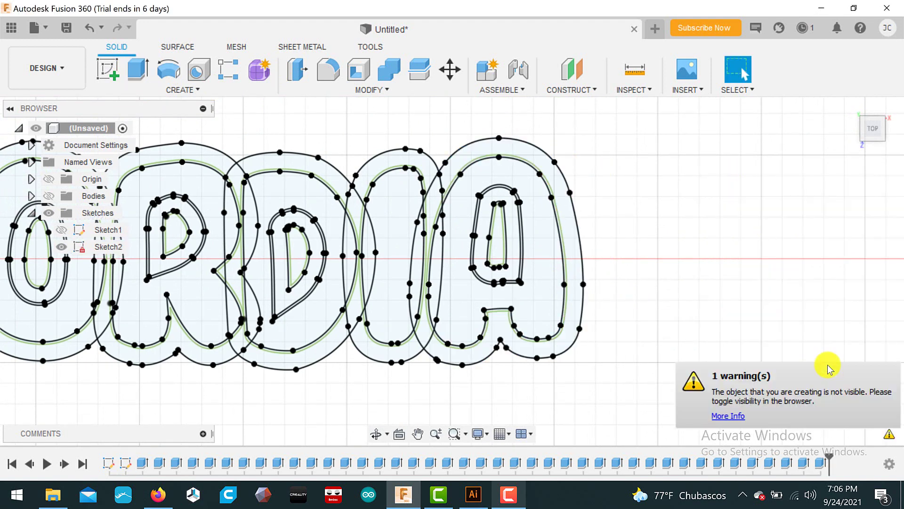
Extrude the ring around the A's inner hole 50 mm, joined to the body.
left_click(135, 70)
left_click(510, 211)
type("50")
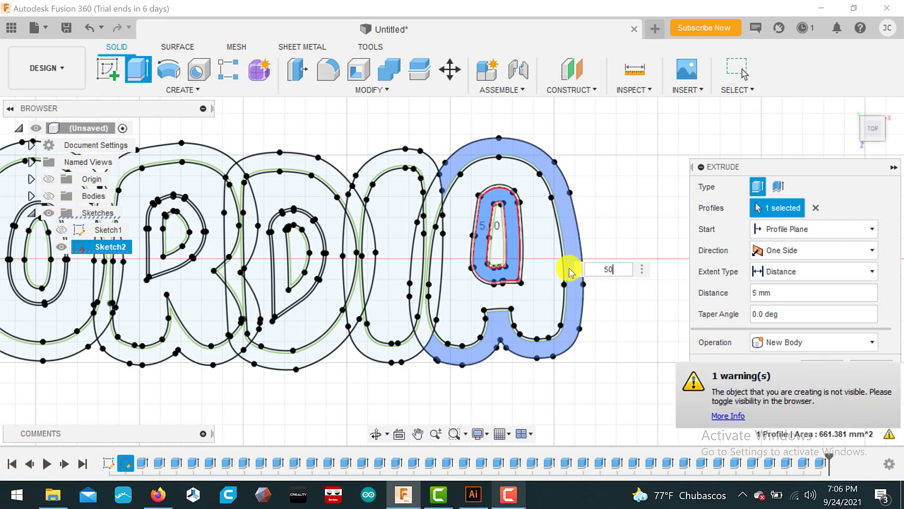
left_click(818, 342)
left_click(805, 351)
left_click(822, 366)
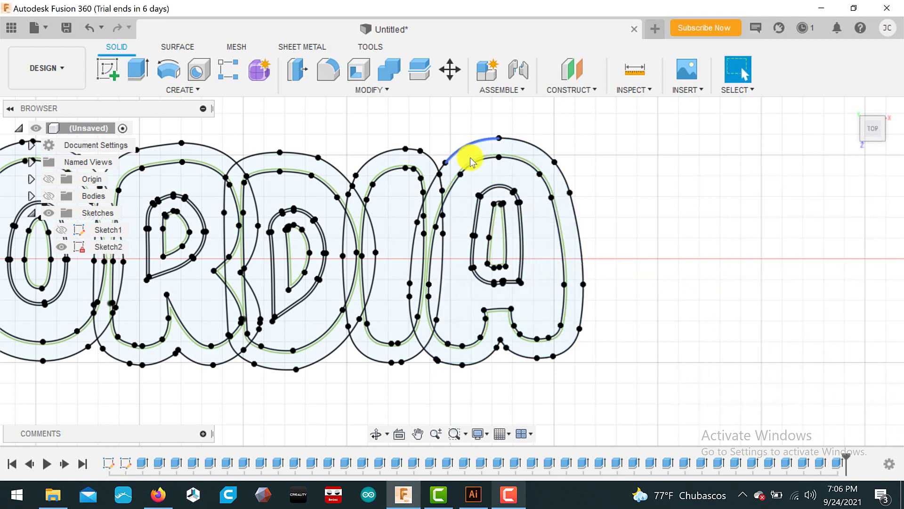
Extrude the A's outer ring and inner region 30 mm, then return to top view.
left_click(138, 69)
scroll(490, 158, "up", 5)
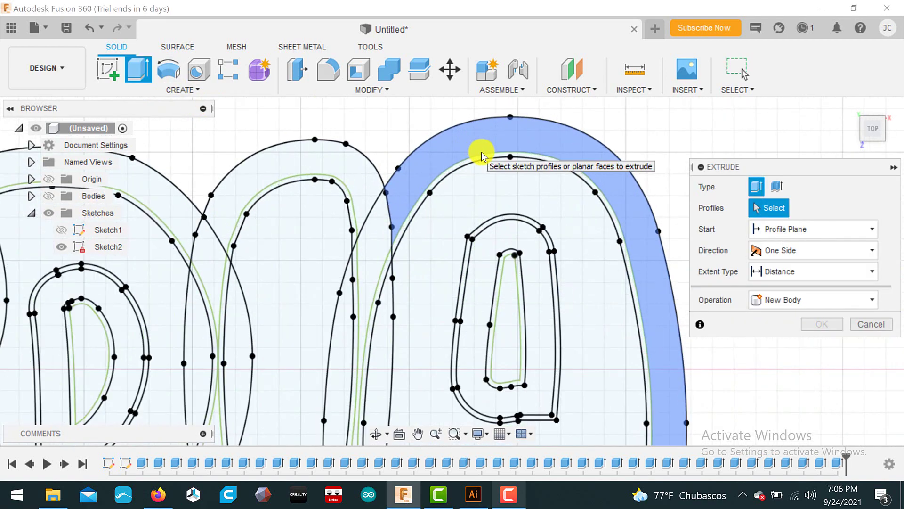
left_click(483, 156)
left_click(513, 207)
scroll(610, 339, "down", 2)
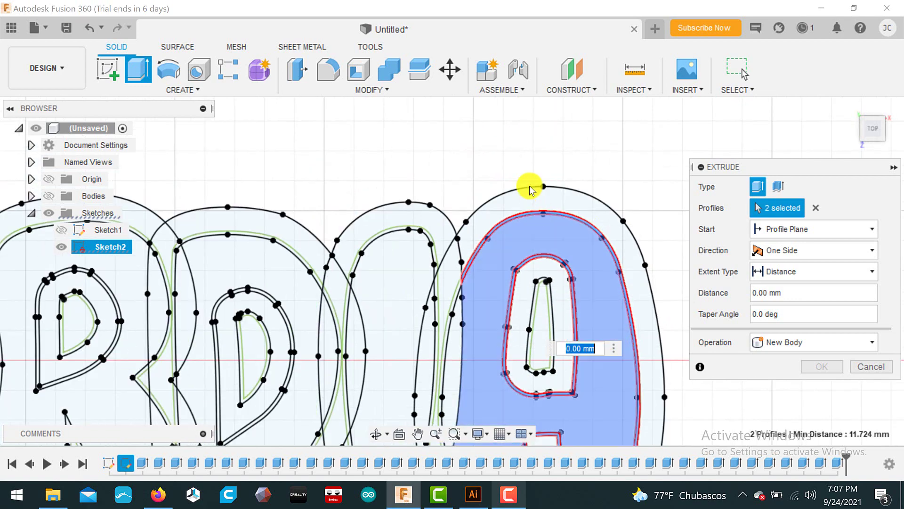
middle_click_drag(661, 245, 545, 159)
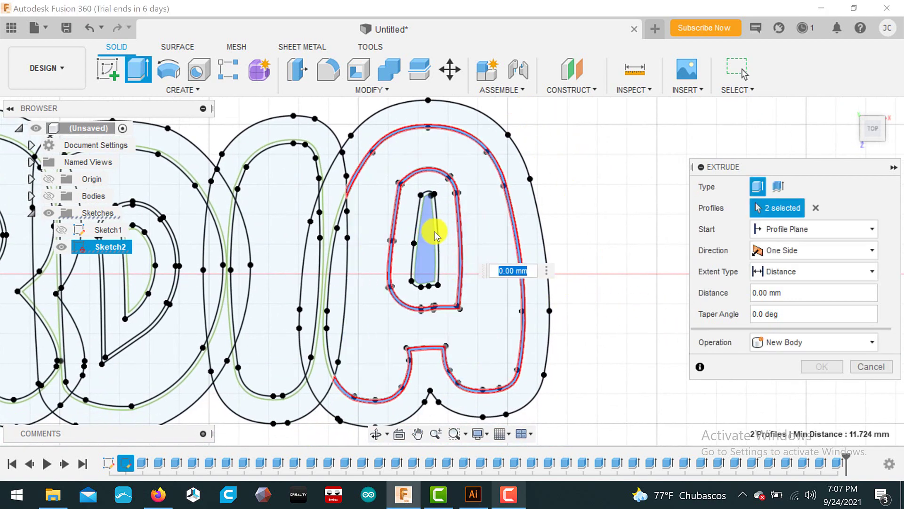
type("30")
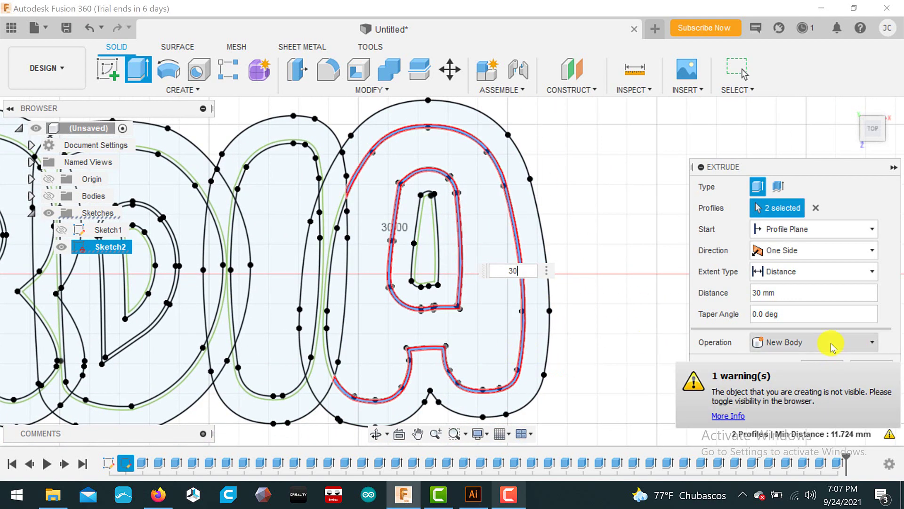
key("Return")
key("Return")
left_click(53, 198)
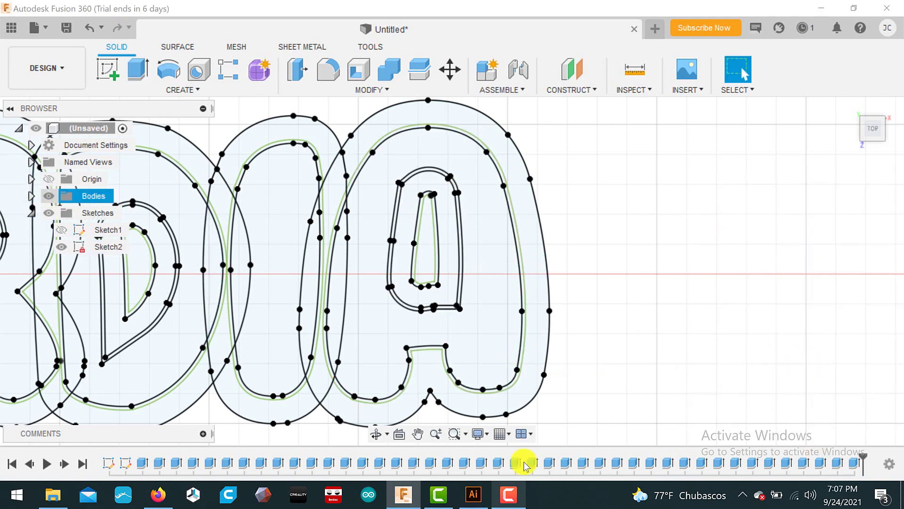
left_click(623, 275)
left_click(871, 134)
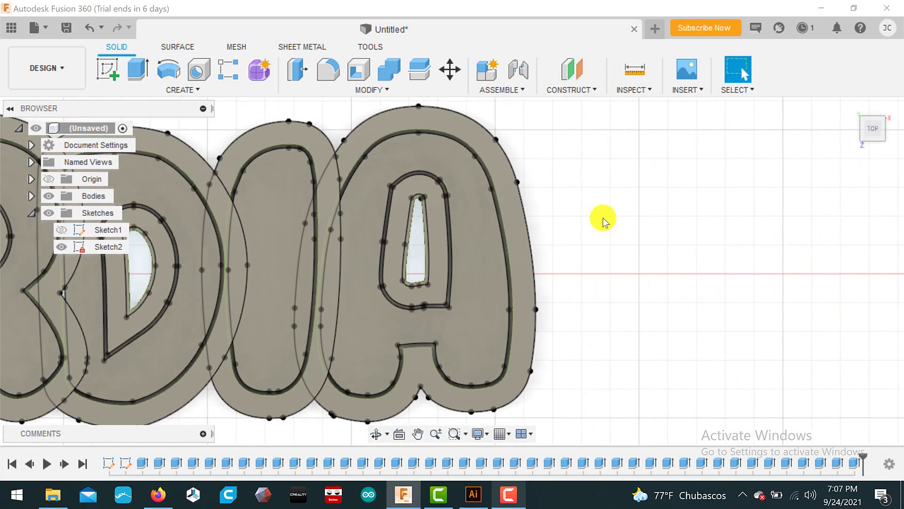
Hide the letter sketches in the Browser and open the Appearance settings from Modify.
left_click_drag(871, 121, 860, 137)
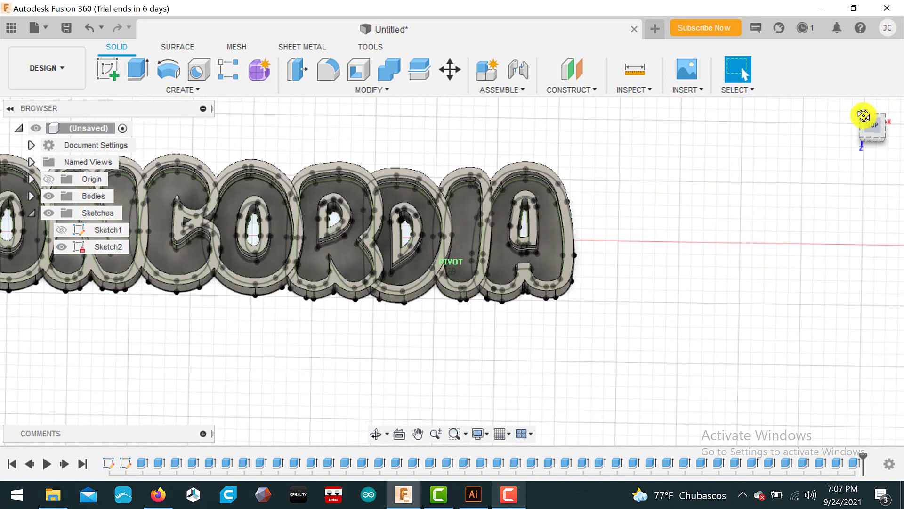
left_click(49, 214)
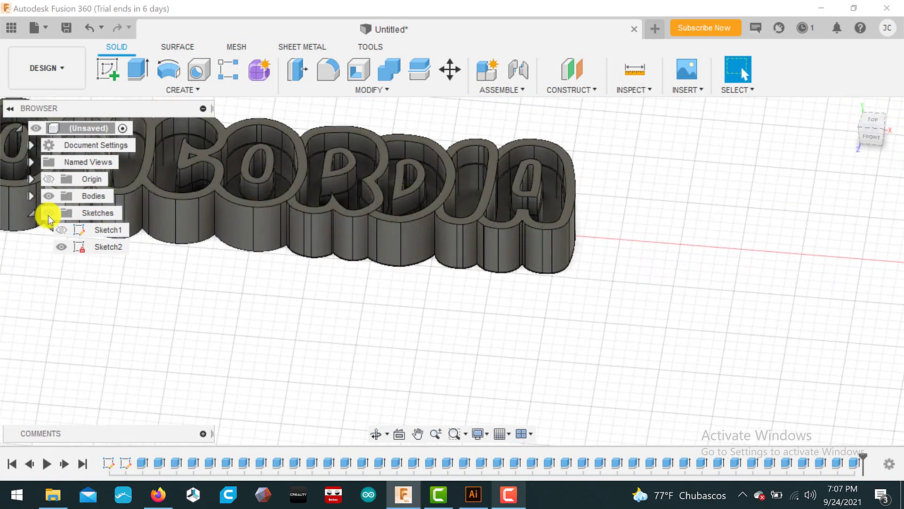
middle_click_drag(434, 311, 704, 332)
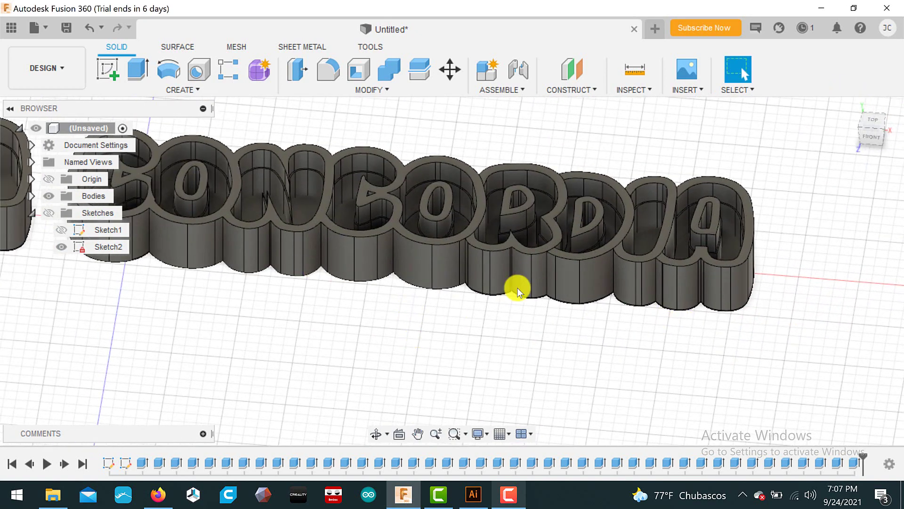
middle_click_drag(373, 398, 339, 337, "shift")
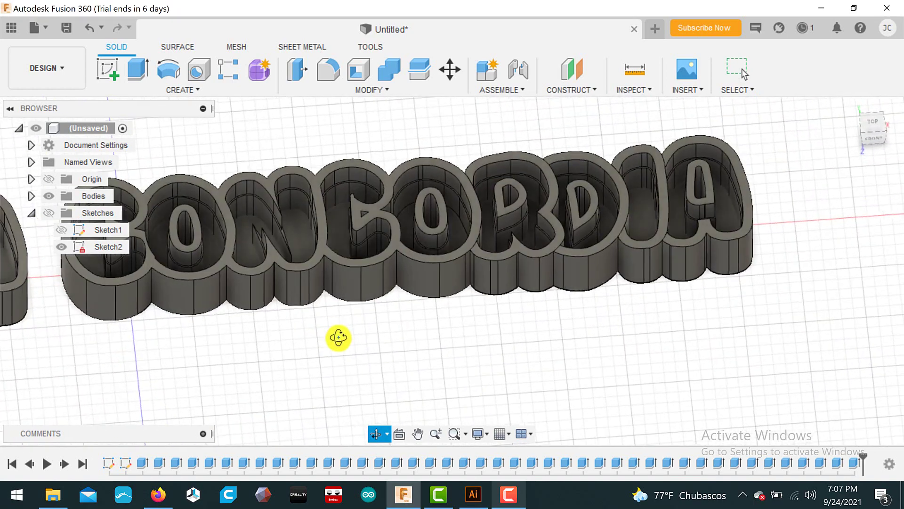
left_click(374, 93)
left_click(349, 355)
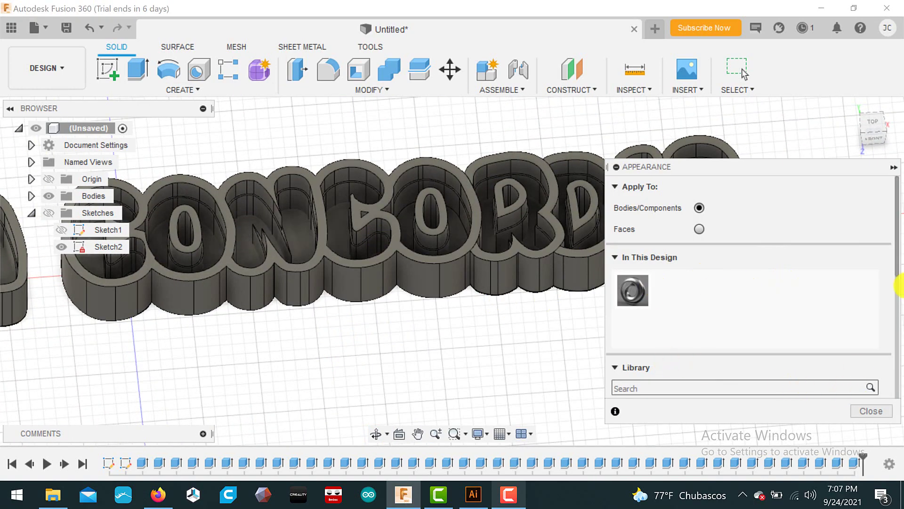
mouse_move(899, 261)
left_mouse_down()
mouse_move(879, 359)
mouse_move(881, 295)
mouse_move(882, 327)
mouse_move(876, 315)
left_mouse_up()
scroll(793, 276, "down", 1)
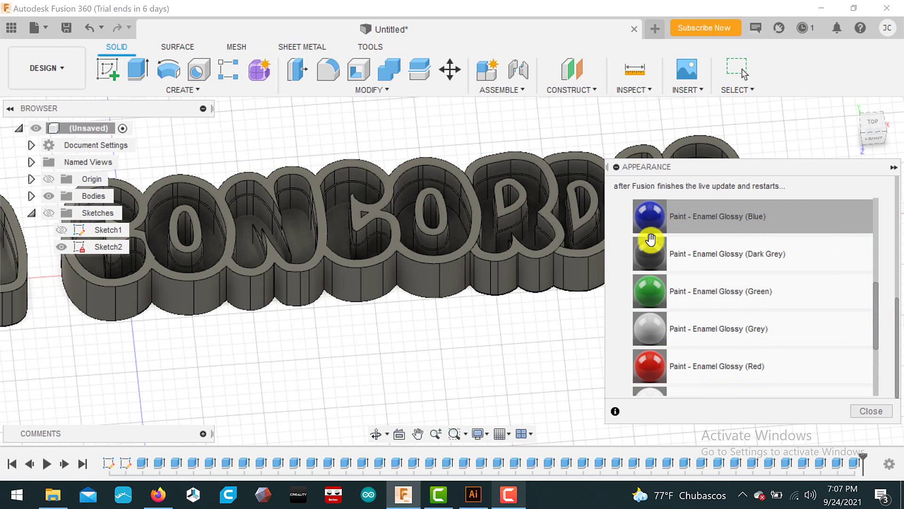
left_click_drag(651, 240, 422, 256)
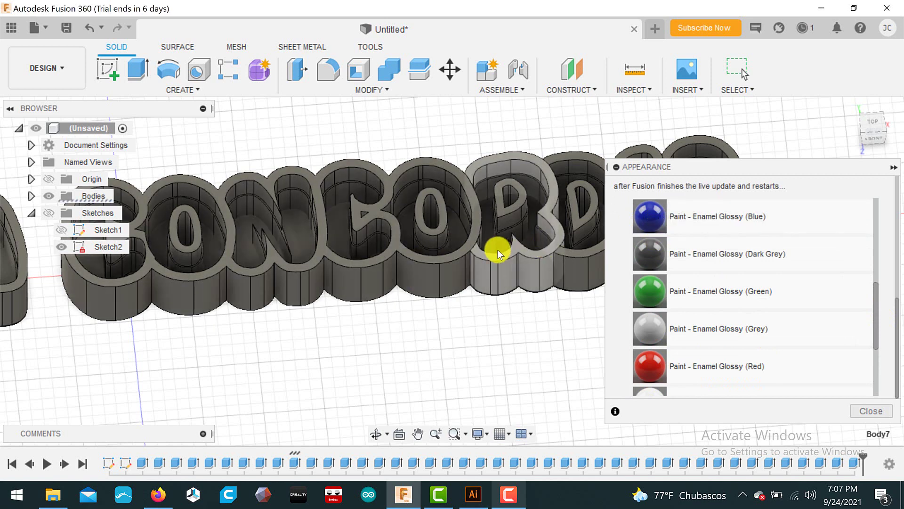
left_click(479, 208)
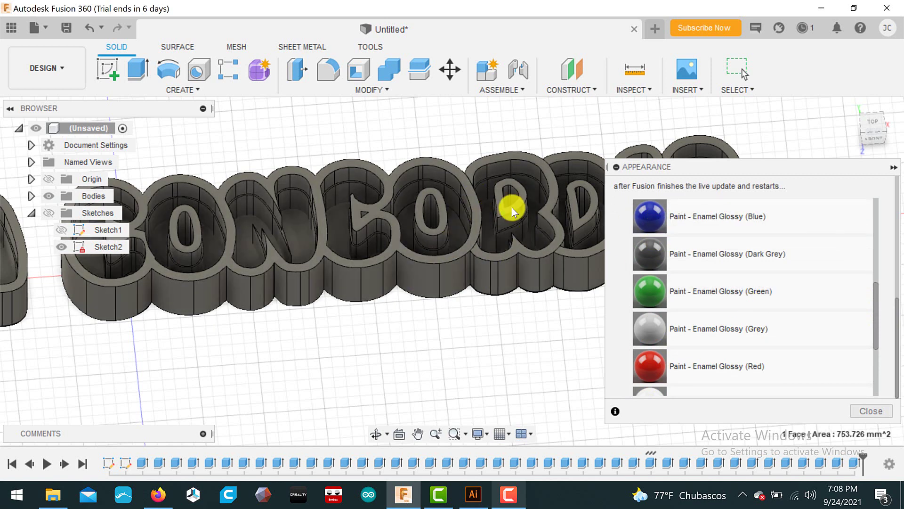
left_click(871, 411)
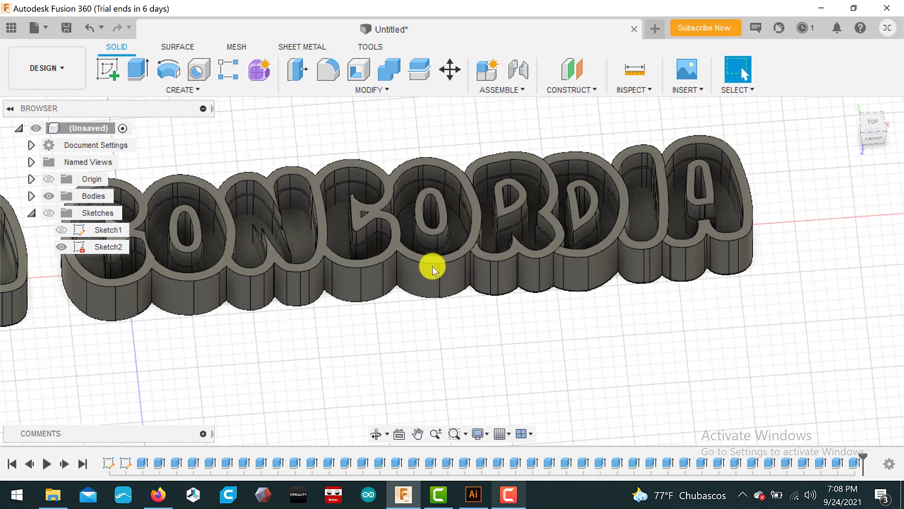
left_click(367, 283)
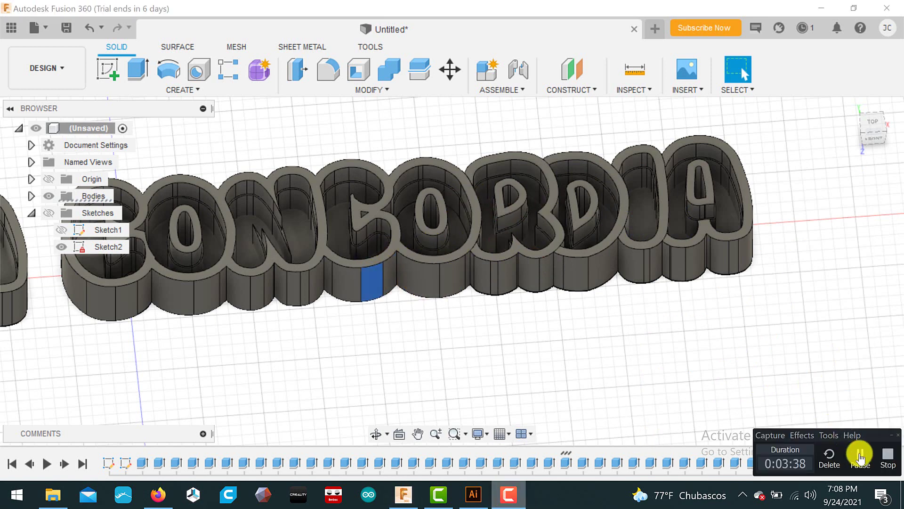
scroll(473, 284, "down", 3)
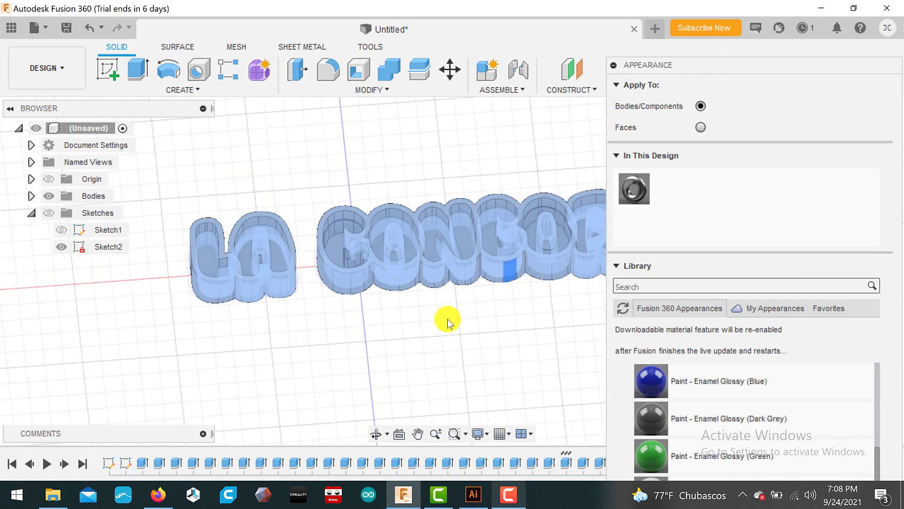
mouse_move(447, 319)
middle_mouse_down("shift")
mouse_move(476, 332)
mouse_move(393, 282)
middle_mouse_up("shift")
scroll(471, 339, "down", 2)
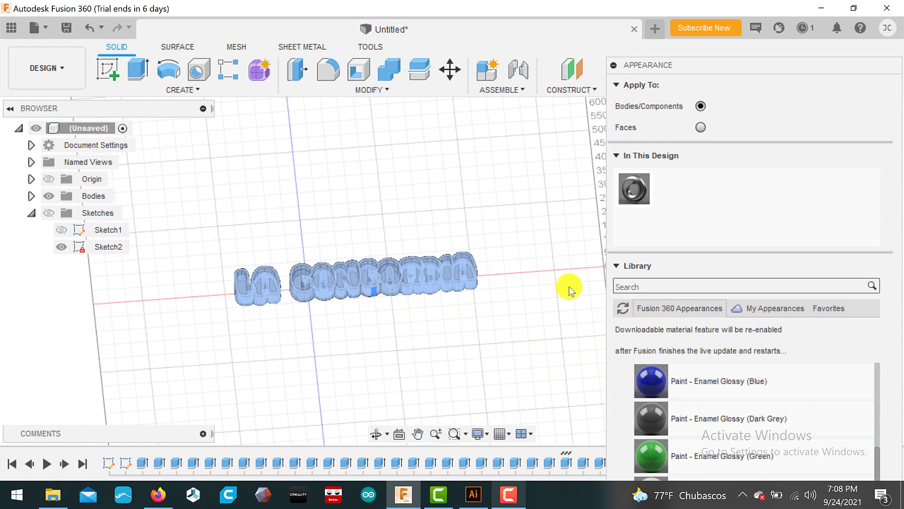
left_click(615, 66)
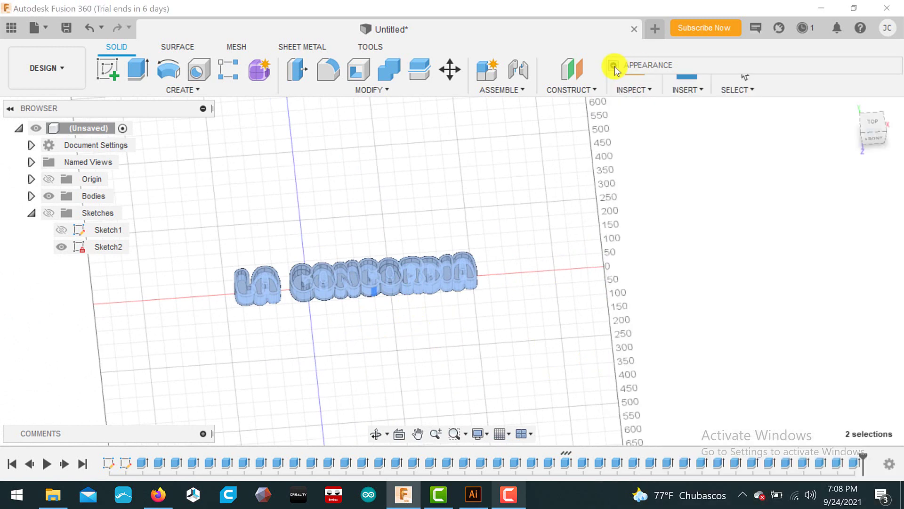
mouse_move(694, 64)
left_mouse_down()
mouse_move(617, 4)
mouse_move(689, 44)
left_mouse_up()
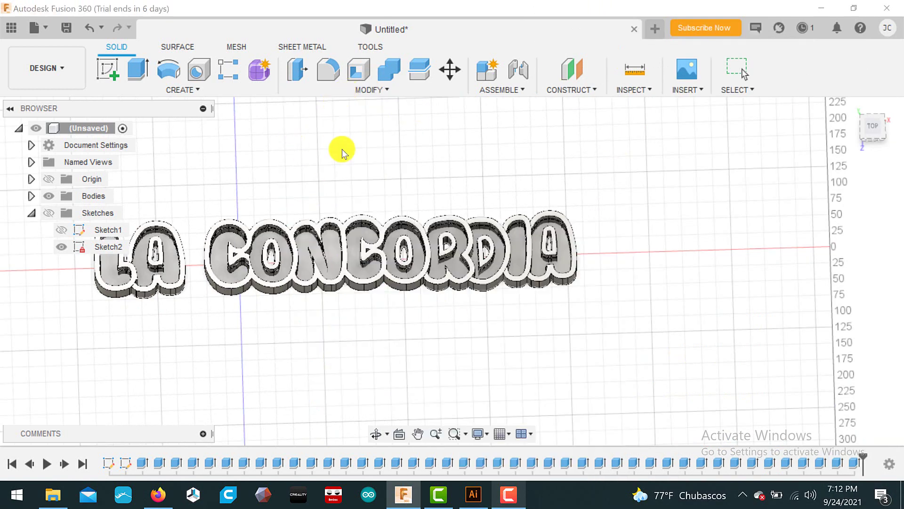
Open the Appearance settings from Modify and move the panel aside.
left_click(372, 90)
left_click(337, 358)
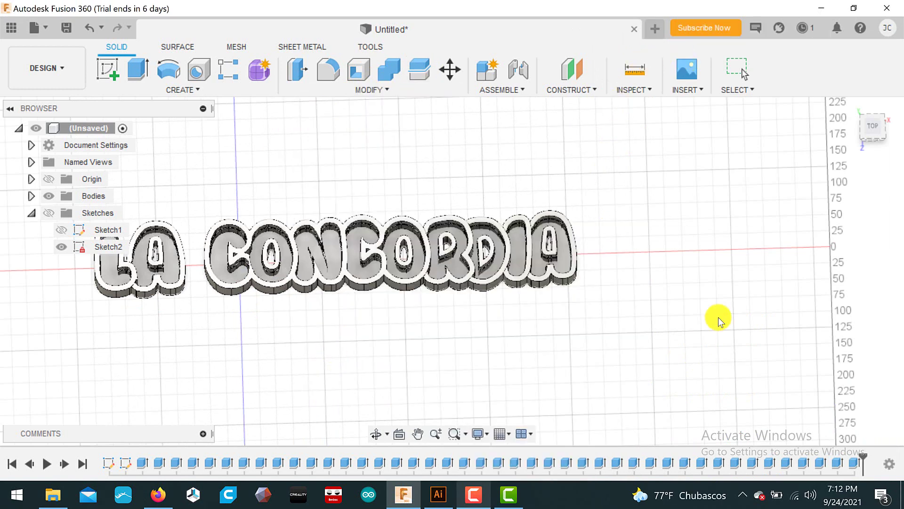
left_click(311, 90)
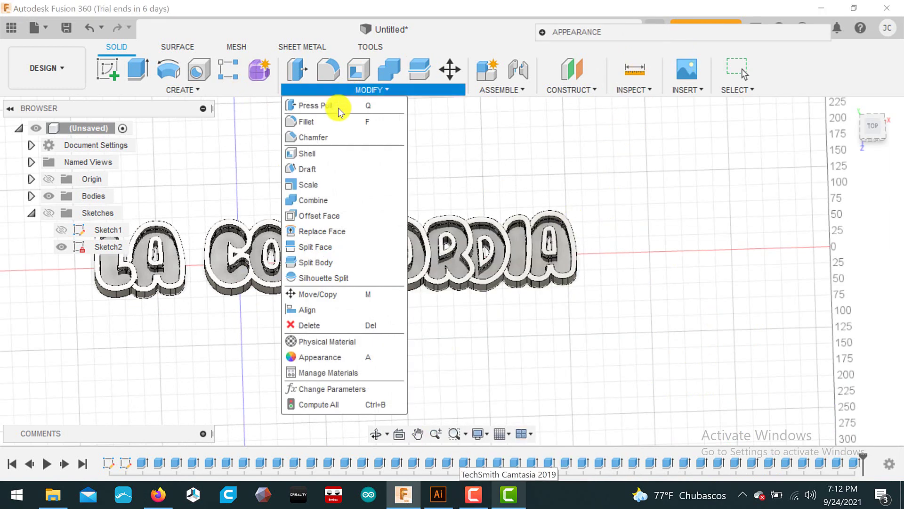
left_click(332, 363)
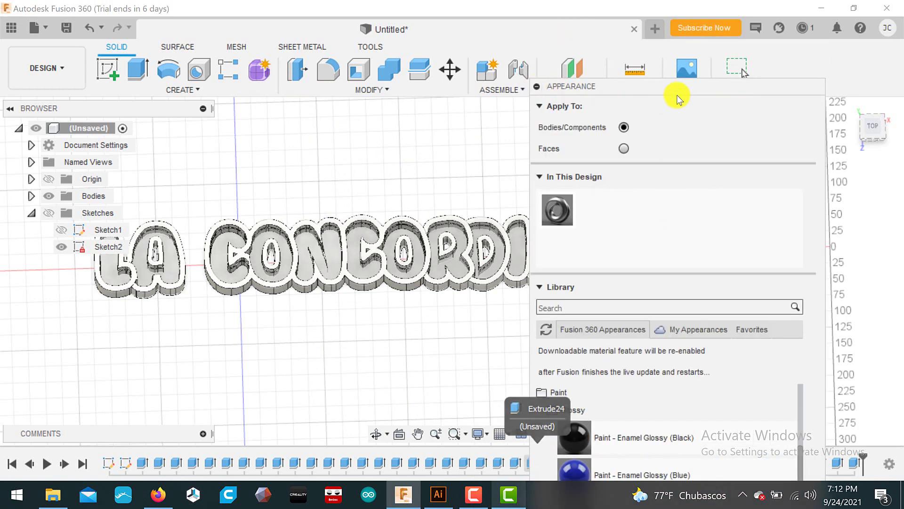
left_click_drag(677, 94, 684, 7)
Paint the CONCORDIA letters, the DIA and the final A with blue glossy enamel.
mouse_move(646, 394)
left_mouse_down()
mouse_move(237, 269)
mouse_move(216, 242)
left_mouse_up()
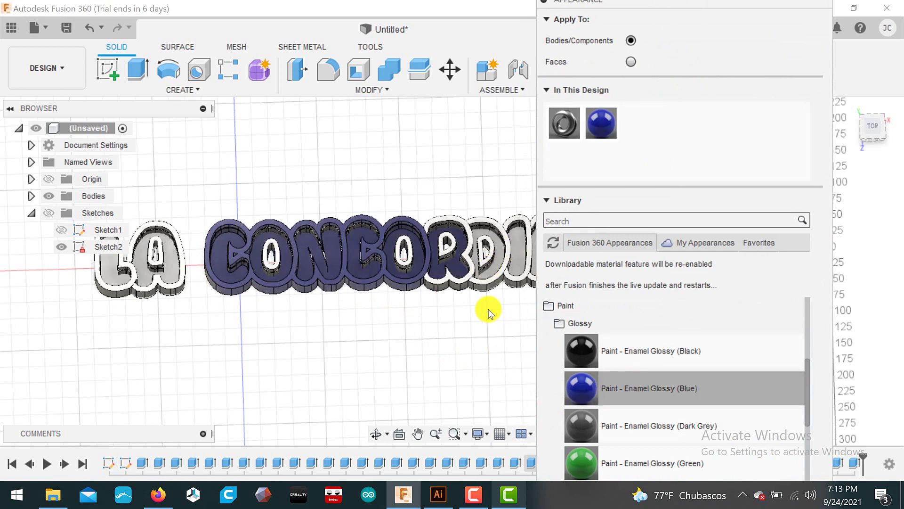
left_click_drag(581, 388, 451, 281)
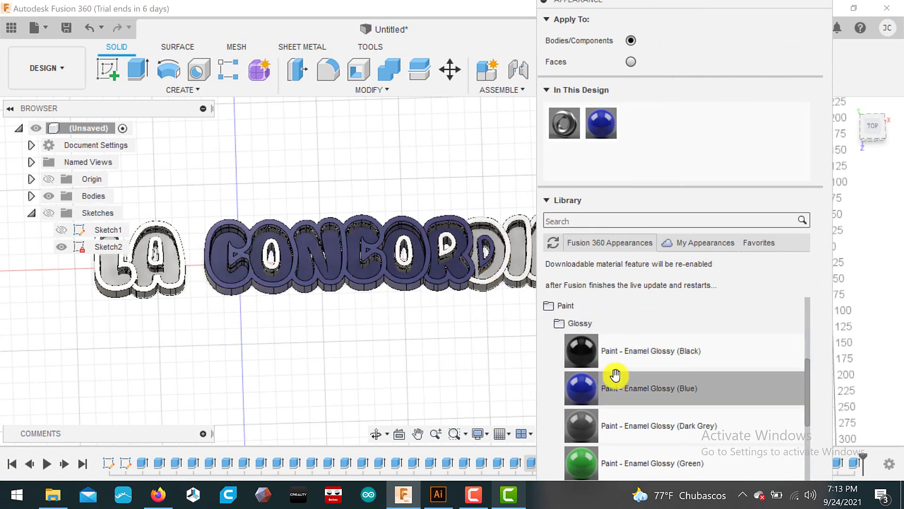
scroll(339, 317, "down", 2)
mouse_move(585, 387)
left_mouse_down()
mouse_move(471, 285)
mouse_move(488, 274)
left_mouse_up()
left_click_drag(584, 388, 461, 283)
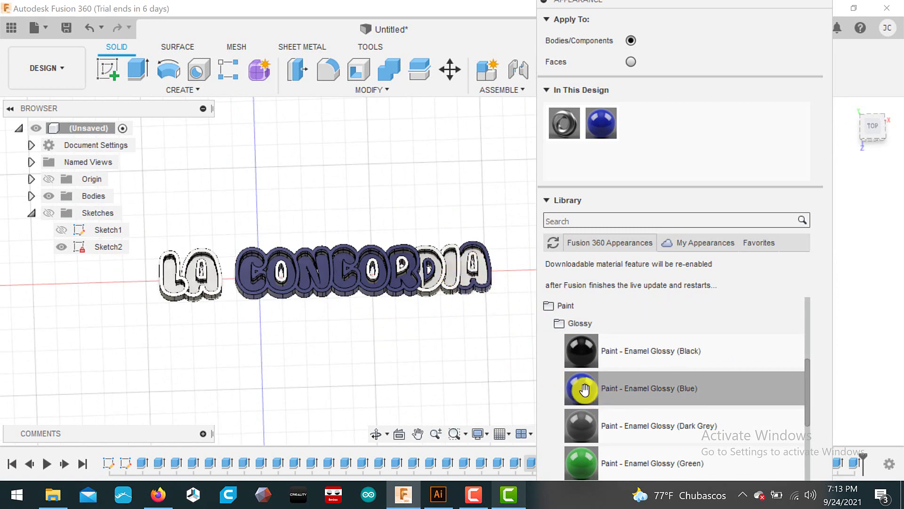
left_click_drag(584, 389, 456, 285)
scroll(458, 270, "up", 3)
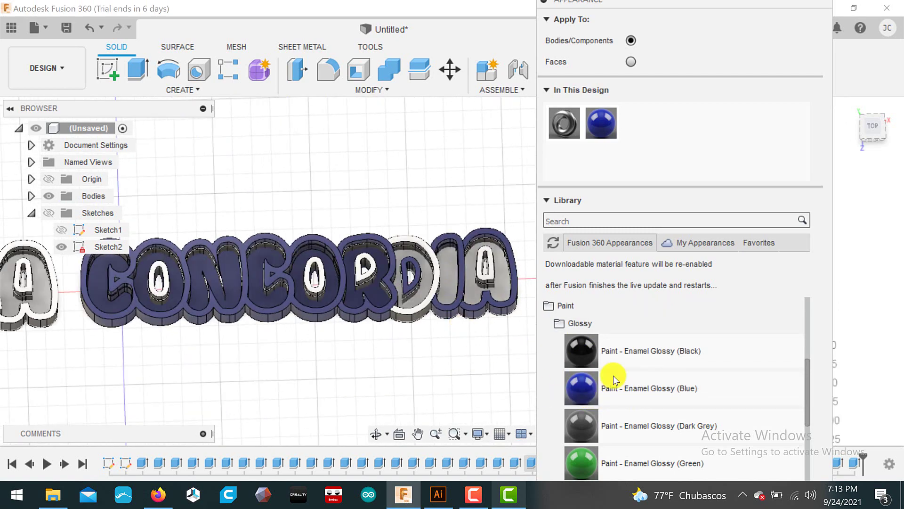
mouse_move(613, 376)
left_mouse_down()
mouse_move(484, 281)
mouse_move(501, 284)
left_mouse_up()
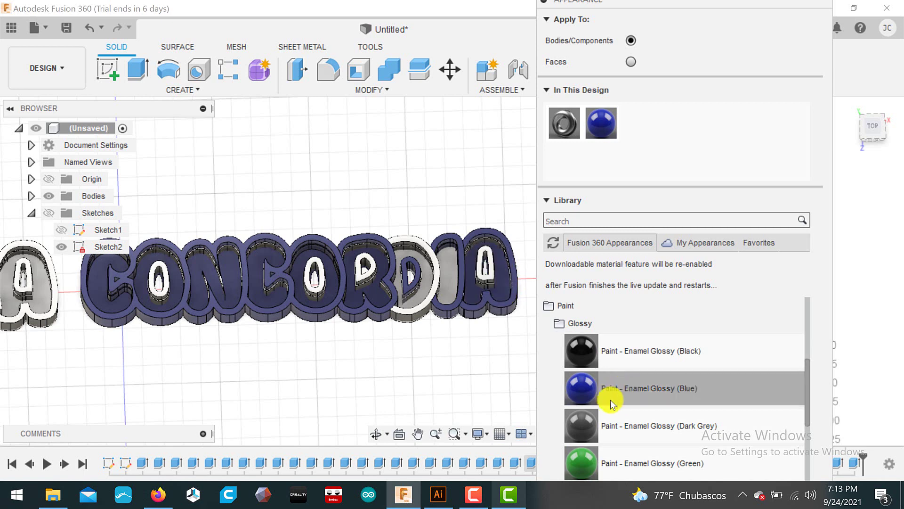
left_click_drag(610, 399, 487, 267)
Paint the I, D and R letters with blue glossy enamel.
left_click_drag(584, 389, 438, 267)
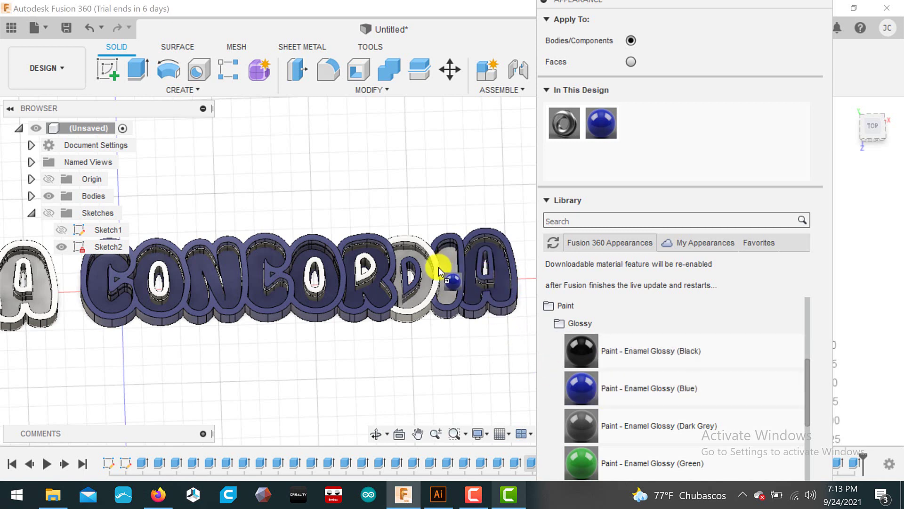
left_click_drag(626, 400, 452, 276)
left_click_drag(664, 394, 422, 291)
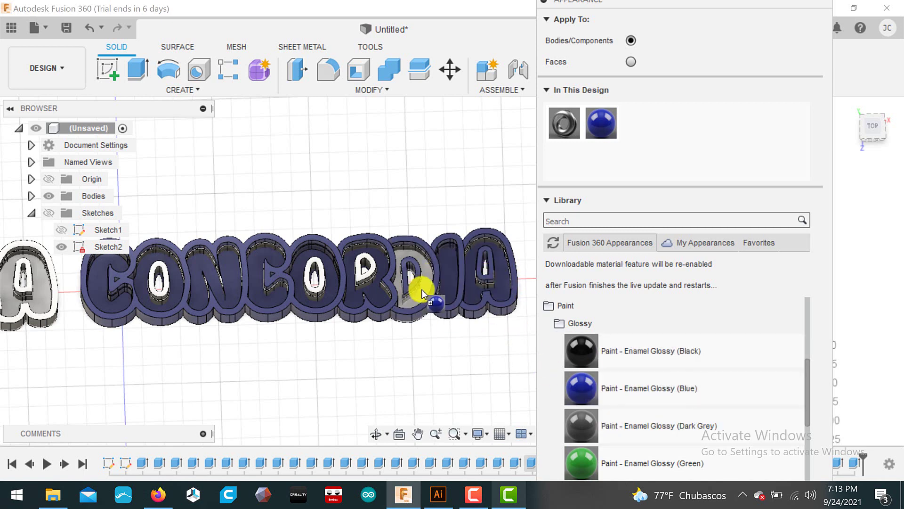
left_click_drag(618, 380, 375, 267)
left_click_drag(581, 387, 371, 308)
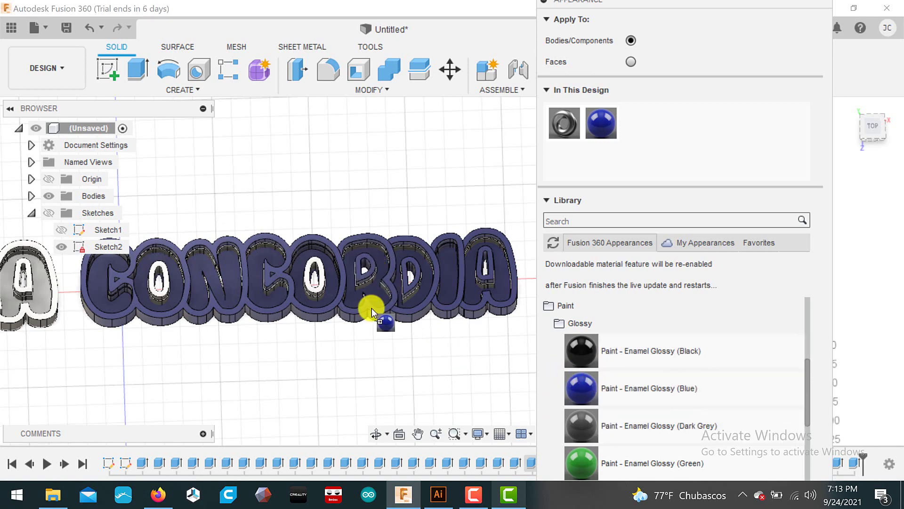
scroll(283, 320, "down", 3)
scroll(425, 308, "up", 8)
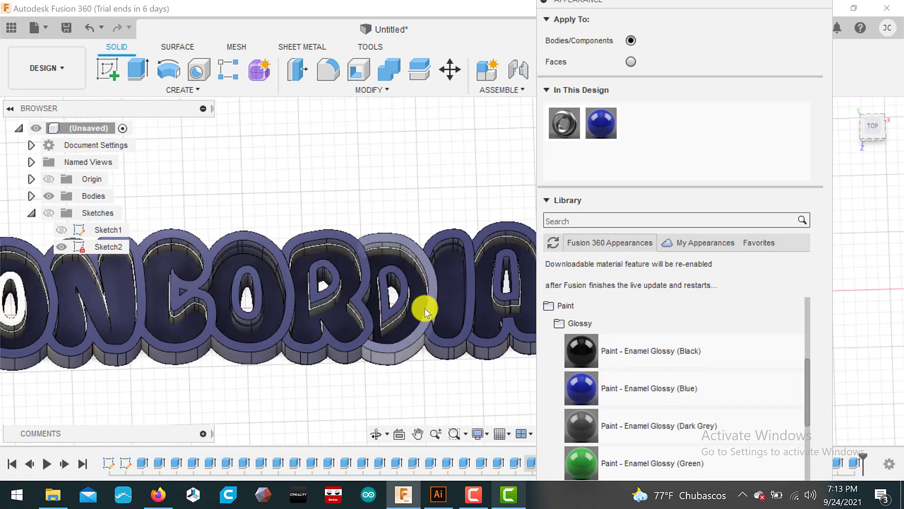
Paint the L and A letters Paint - Enamel Glossy (Blue) and inspect the walls.
mouse_move(873, 118)
left_mouse_down()
mouse_move(866, 142)
mouse_move(869, 95)
mouse_move(890, 111)
mouse_move(880, 167)
mouse_move(876, 149)
left_mouse_up()
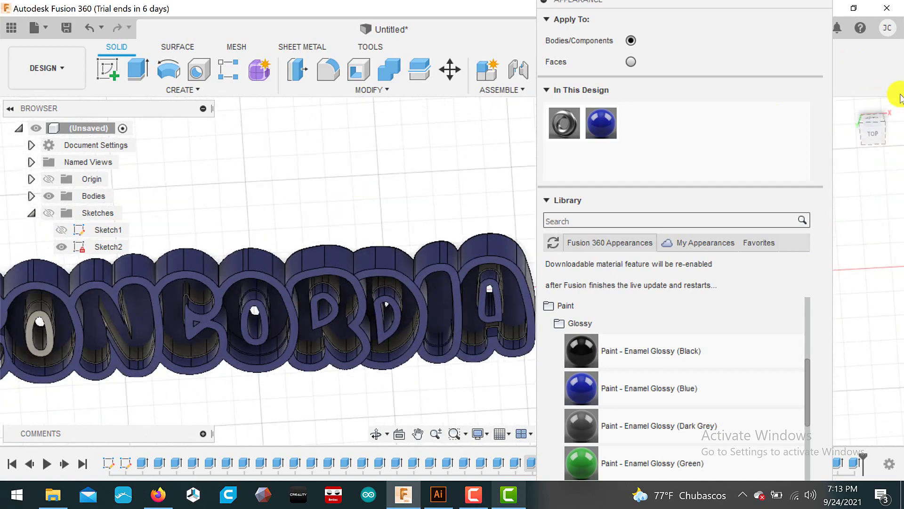
left_click(875, 134)
middle_click_drag(311, 300, 556, 320)
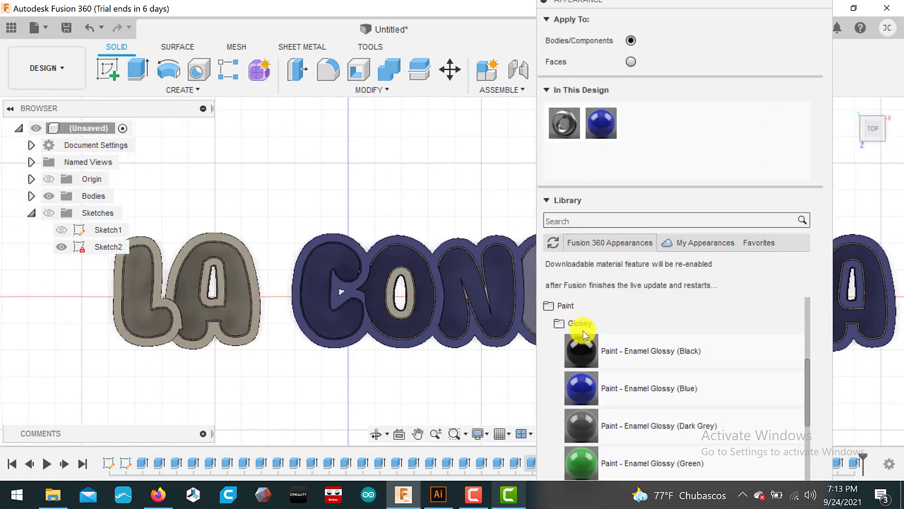
mouse_move(581, 388)
left_mouse_down()
mouse_move(228, 279)
mouse_move(581, 394)
mouse_move(411, 300)
left_mouse_up()
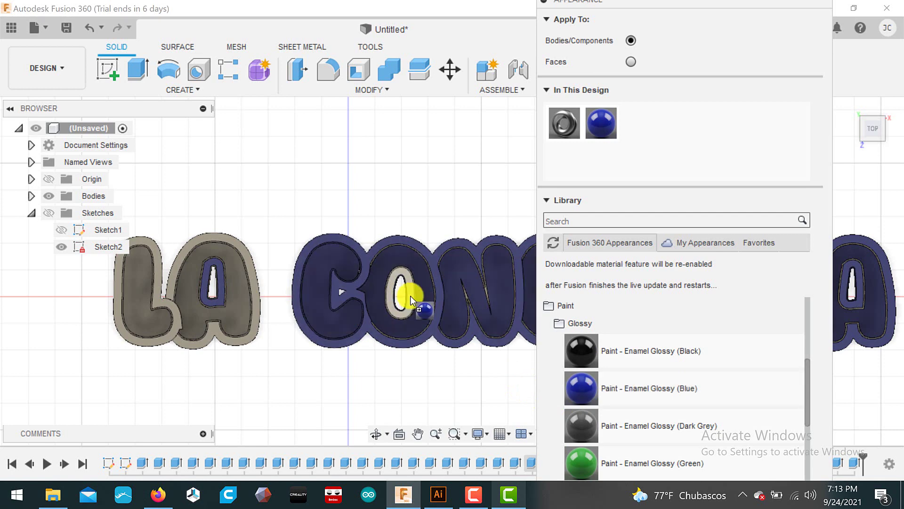
mouse_move(581, 387)
left_mouse_down()
mouse_move(390, 296)
mouse_move(550, 380)
mouse_move(195, 246)
mouse_move(198, 254)
left_mouse_up()
left_click_drag(874, 140, 686, 299)
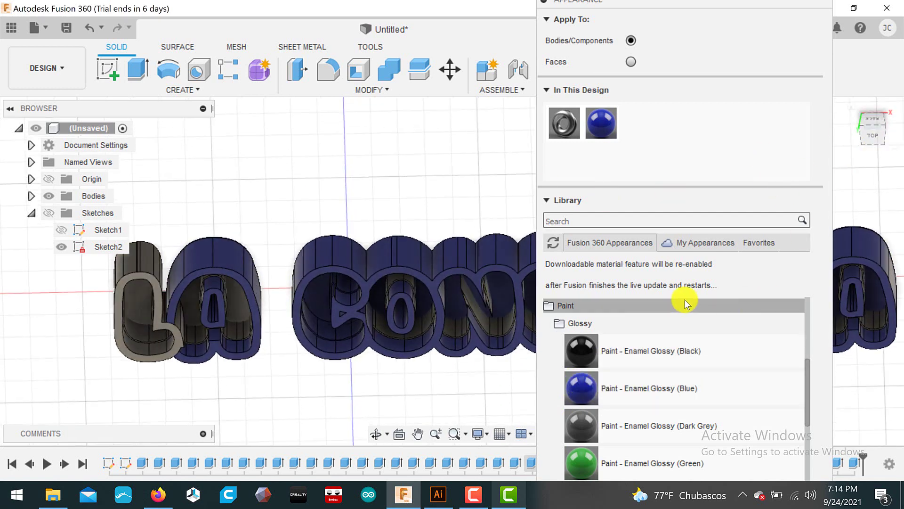
left_click_drag(581, 387, 118, 292)
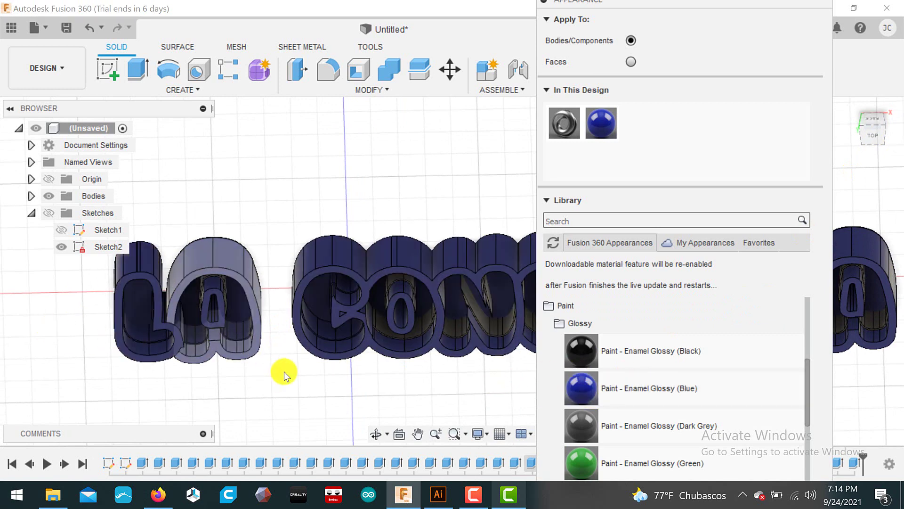
scroll(342, 372, "down", 3)
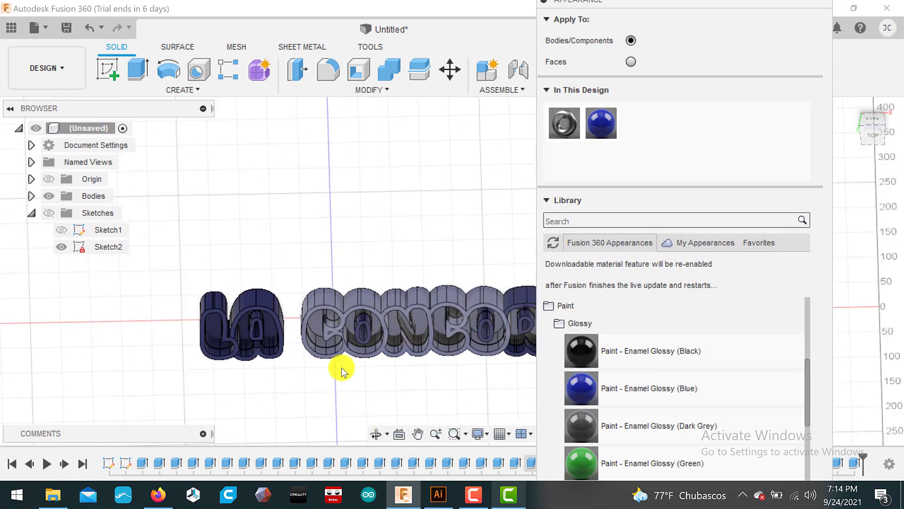
left_click(375, 433)
left_click_drag(373, 287, 357, 318)
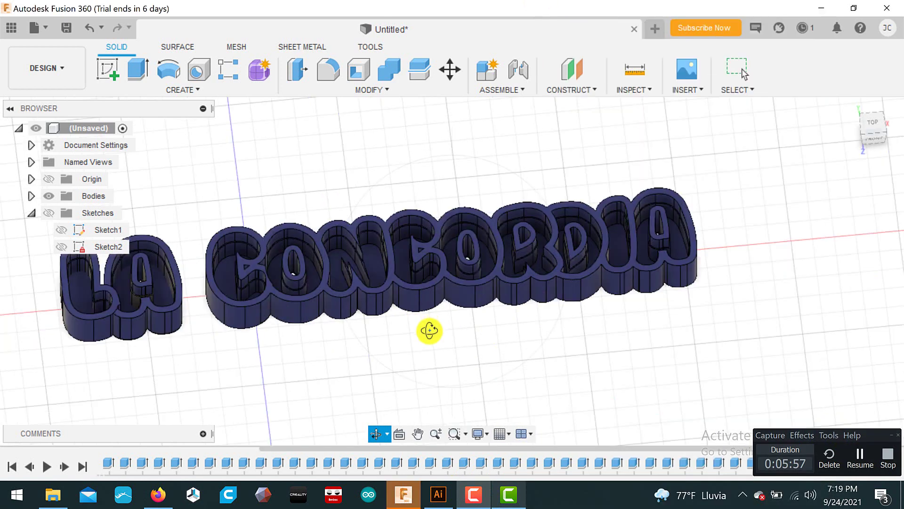
From a bottom view, window-select the L and A letter bodies and combine them.
left_click_drag(448, 342, 456, 274)
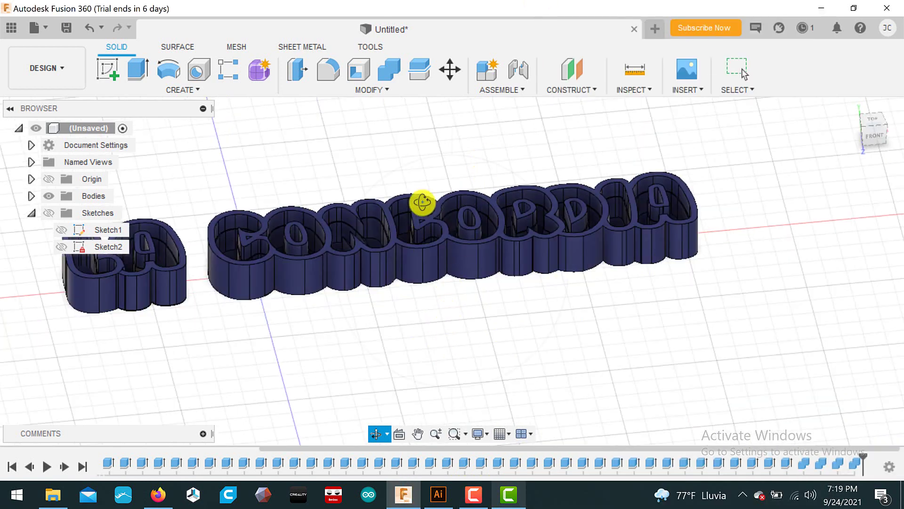
left_click_drag(422, 203, 432, 163)
left_click_drag(419, 280, 469, 223)
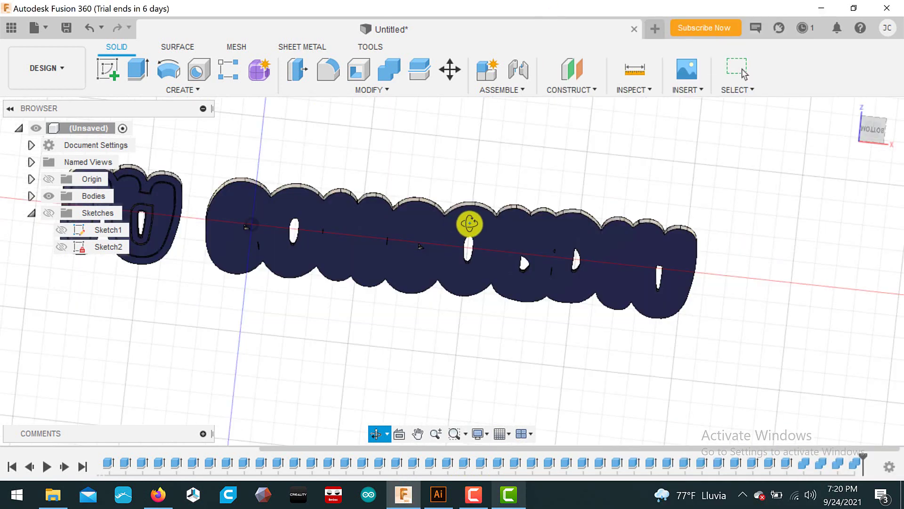
left_click_drag(626, 247, 650, 253)
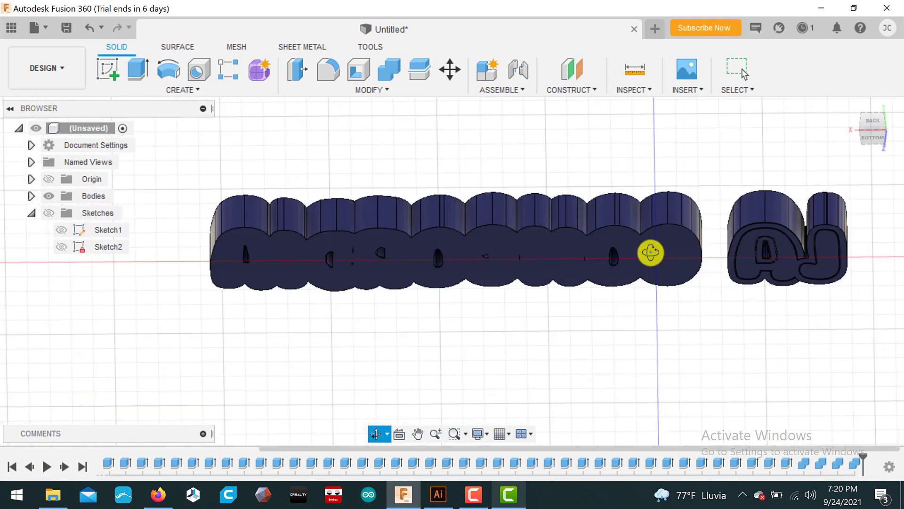
left_click_drag(607, 348, 781, 256)
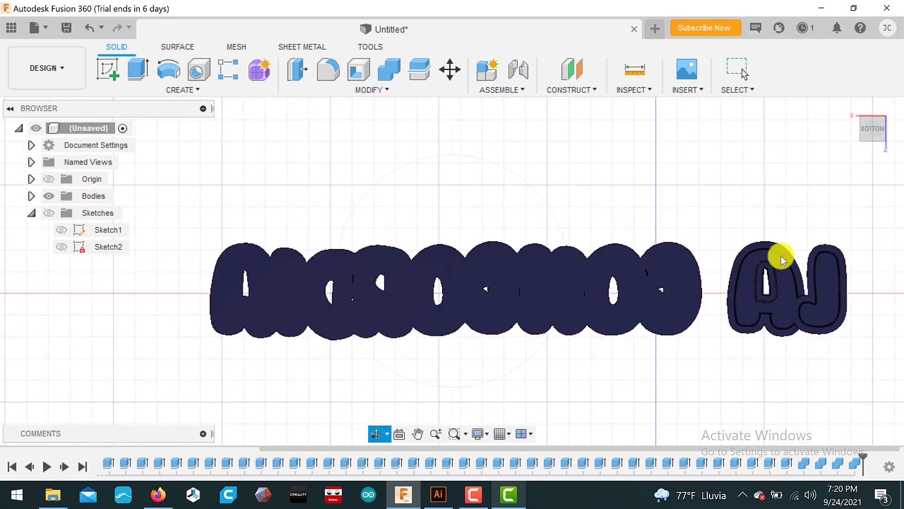
key("Escape")
left_click_drag(726, 176, 549, 315)
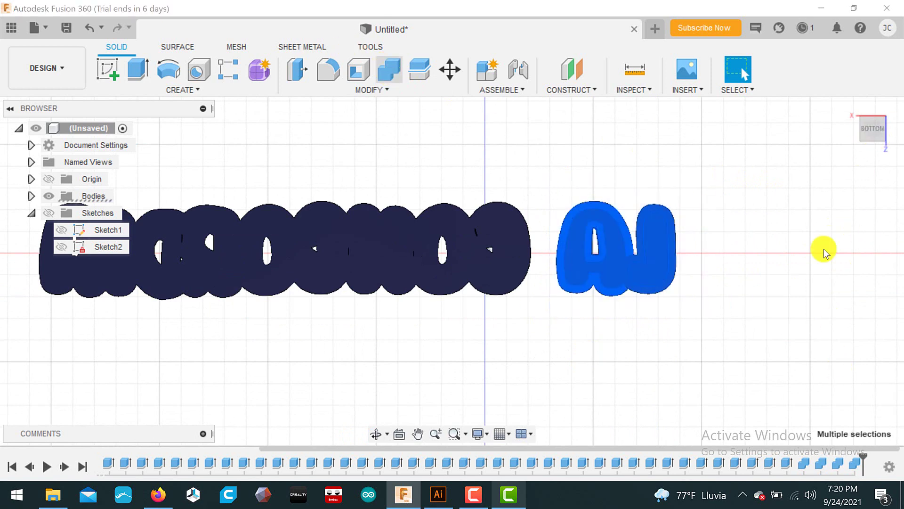
left_click(819, 296)
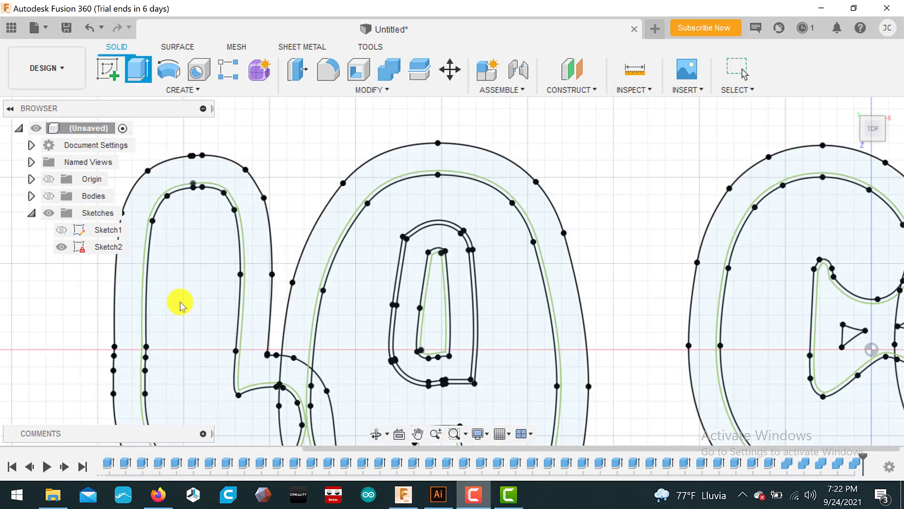
Set up a Two Sides extrusion of two L profiles with Side 1 distance 30 mm.
left_click(138, 70)
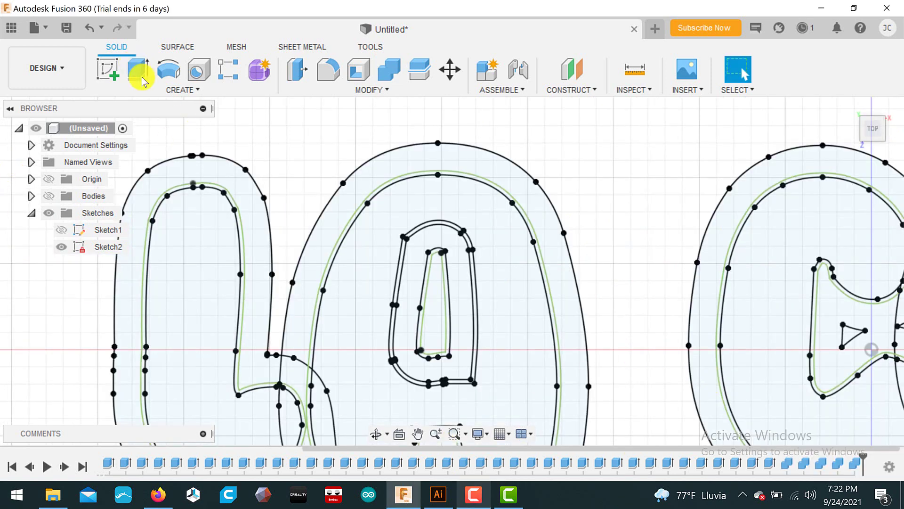
left_click(191, 196)
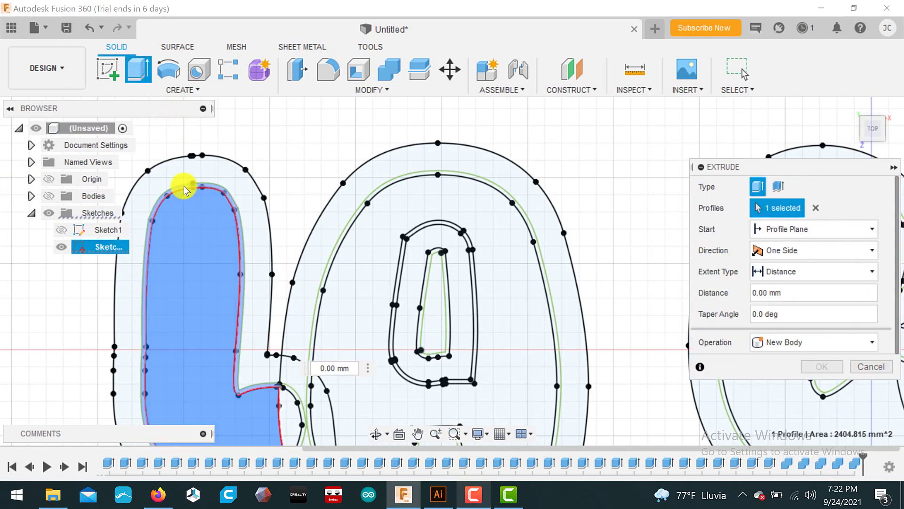
left_click(182, 186)
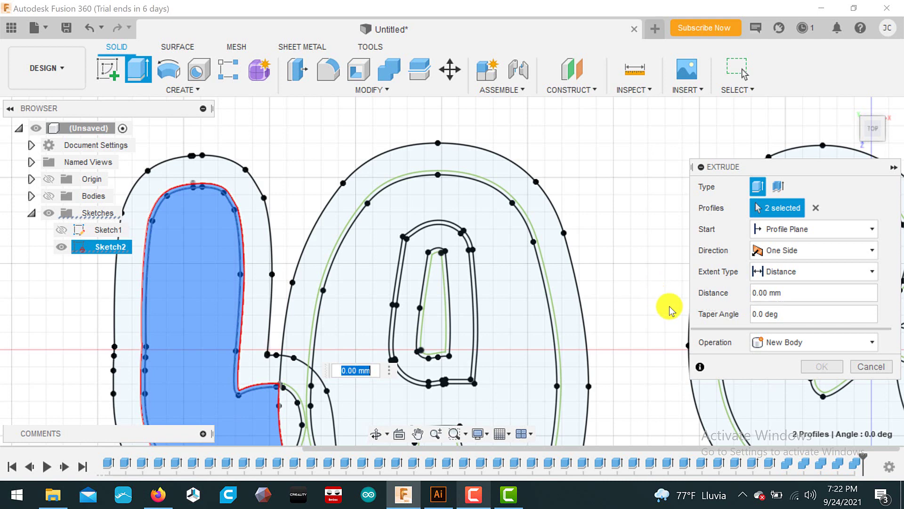
left_click(824, 251)
left_click(808, 286)
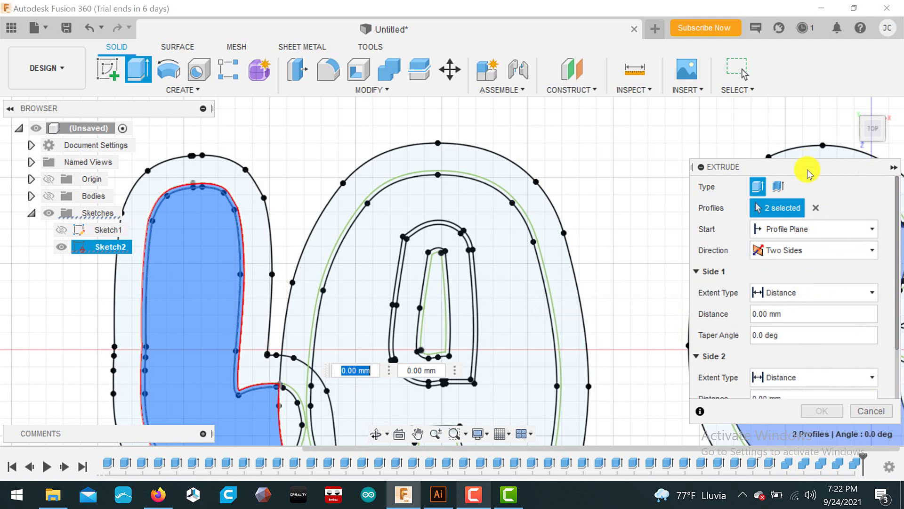
left_click_drag(807, 168, 787, 90)
left_click(752, 234)
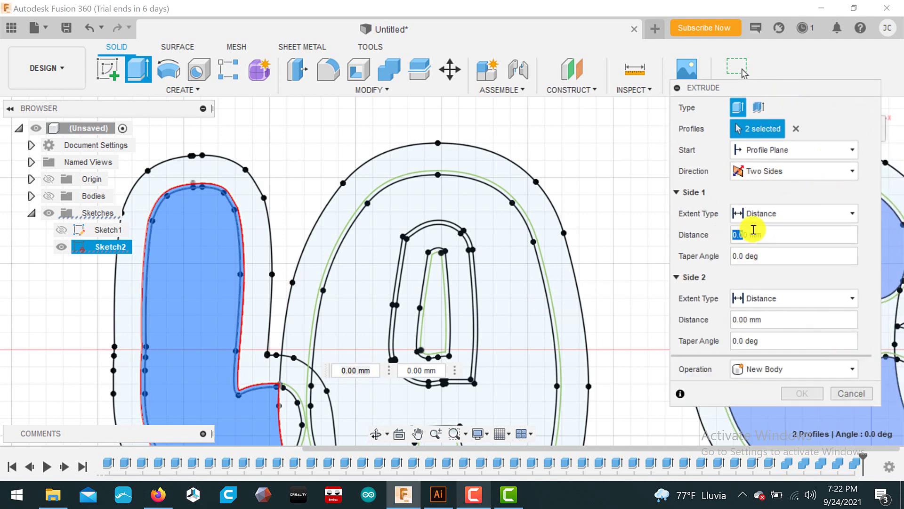
type("30")
left_click(747, 318)
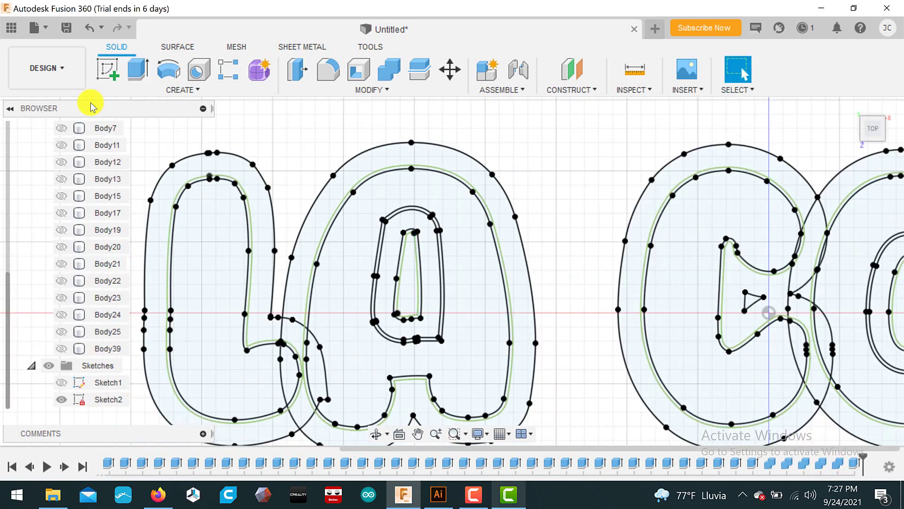
Extrude the two thin L band profiles two-sided, Side 1 30 mm, joined to the letters.
key("e")
left_click(172, 242)
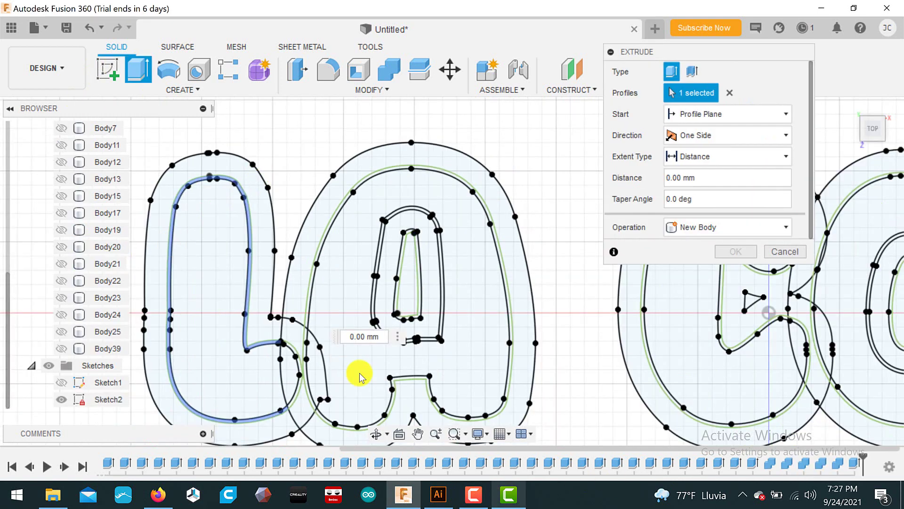
left_click(294, 354)
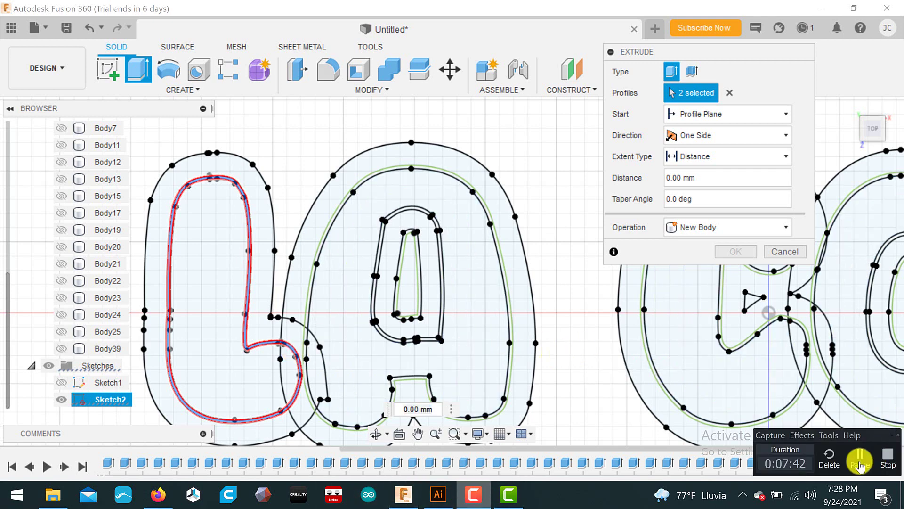
left_click(712, 148)
left_click(702, 168)
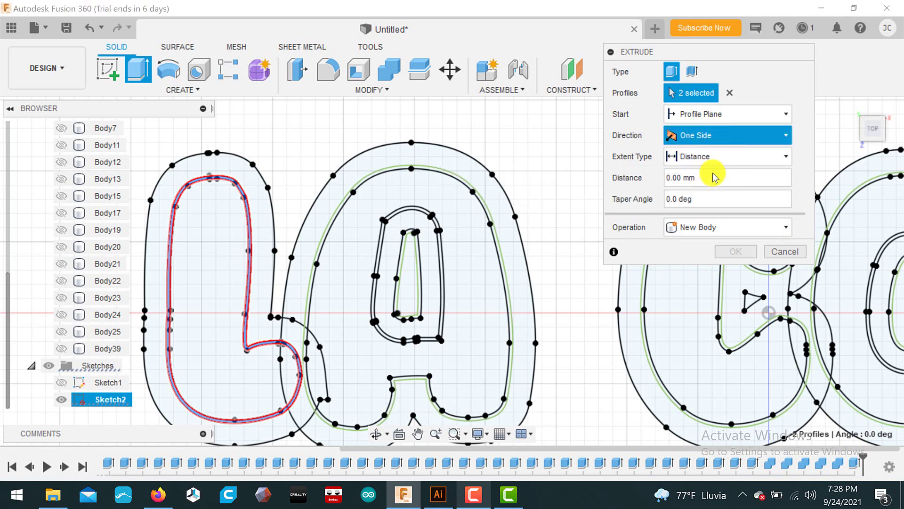
left_click(682, 200)
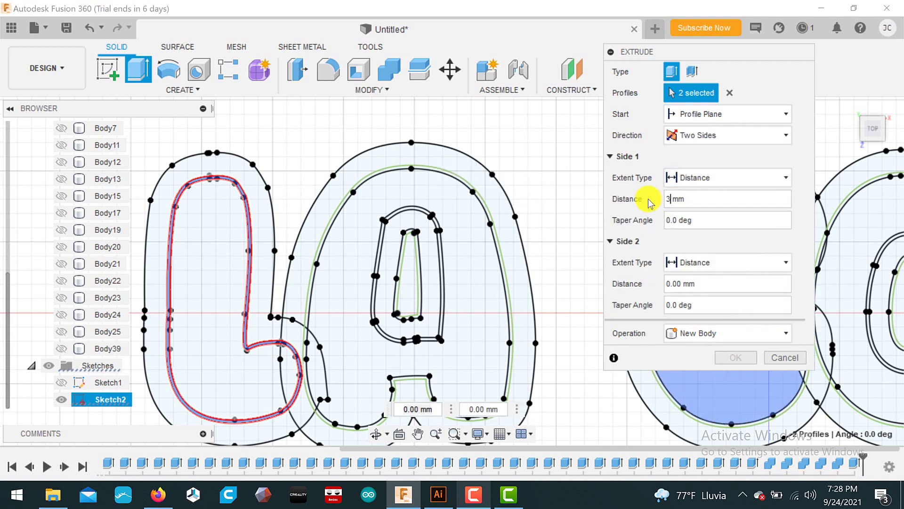
type("30")
key("Tab")
type("0")
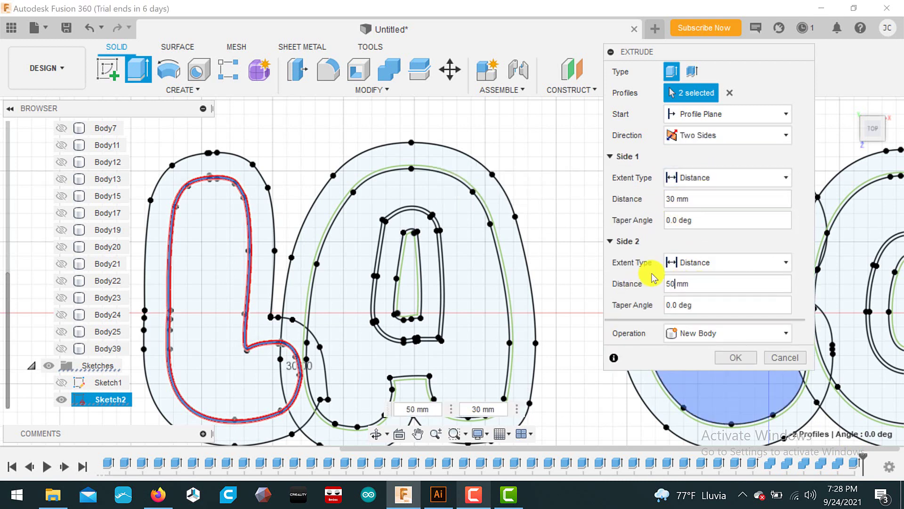
left_click(739, 333)
left_click(735, 351)
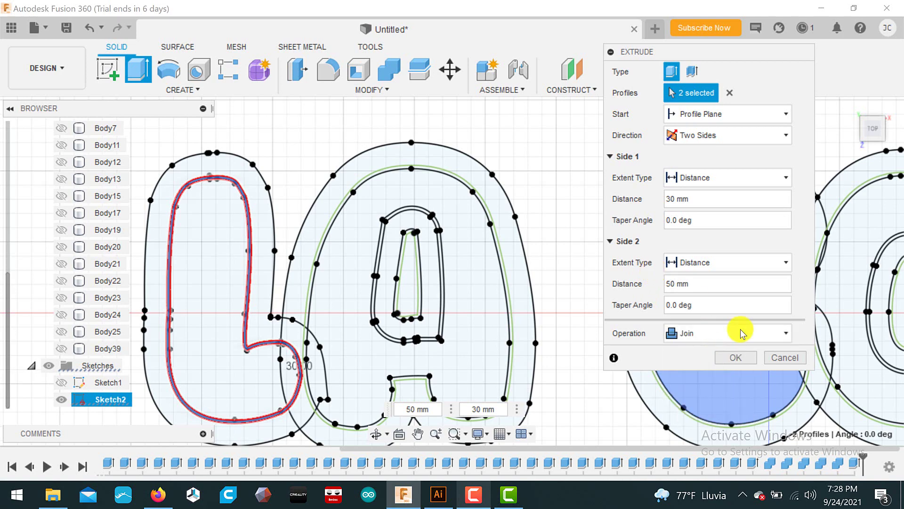
left_click(736, 357)
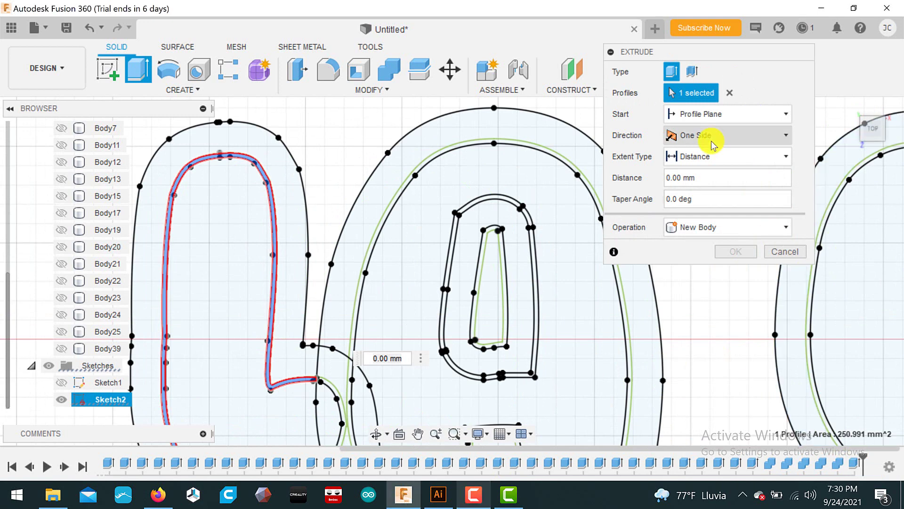
Extrude the L band again two-sided, 30 mm and -50 mm, joined to existing bodies.
left_click(710, 136)
left_click(693, 151)
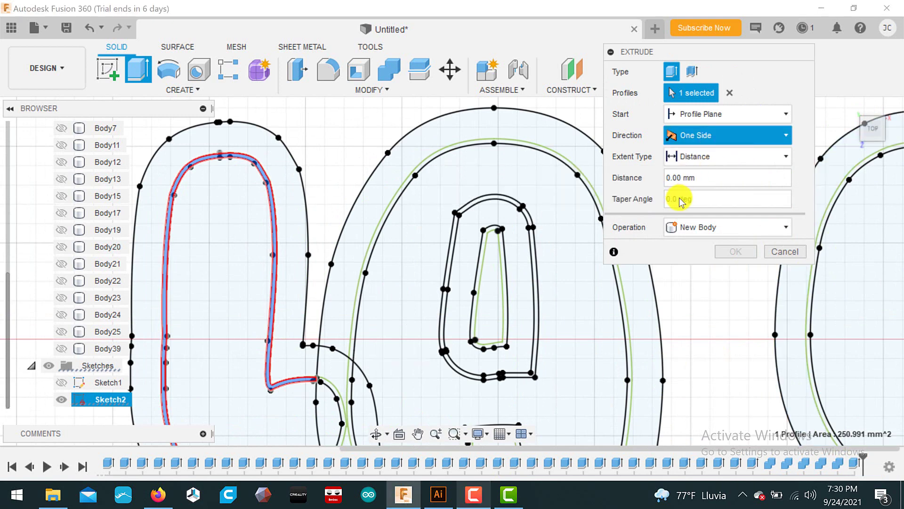
key("Down")
left_click(664, 201)
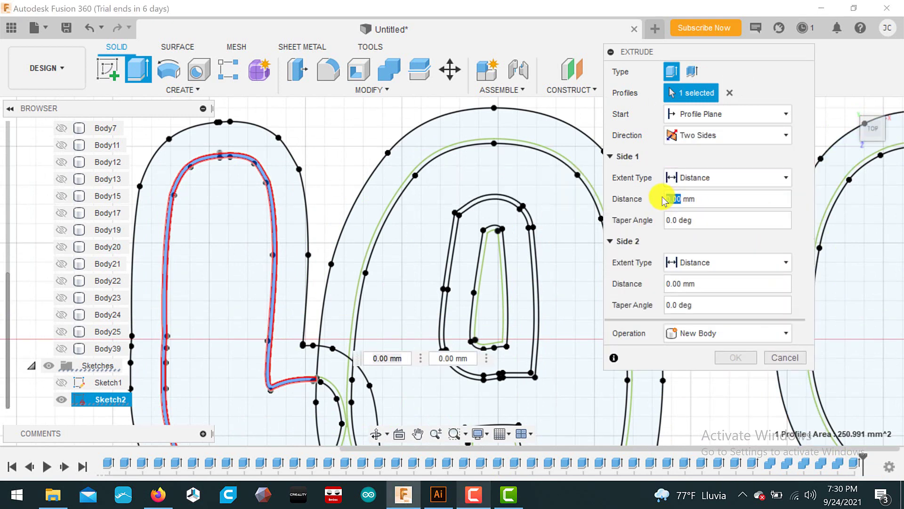
type("3")
left_click(659, 285)
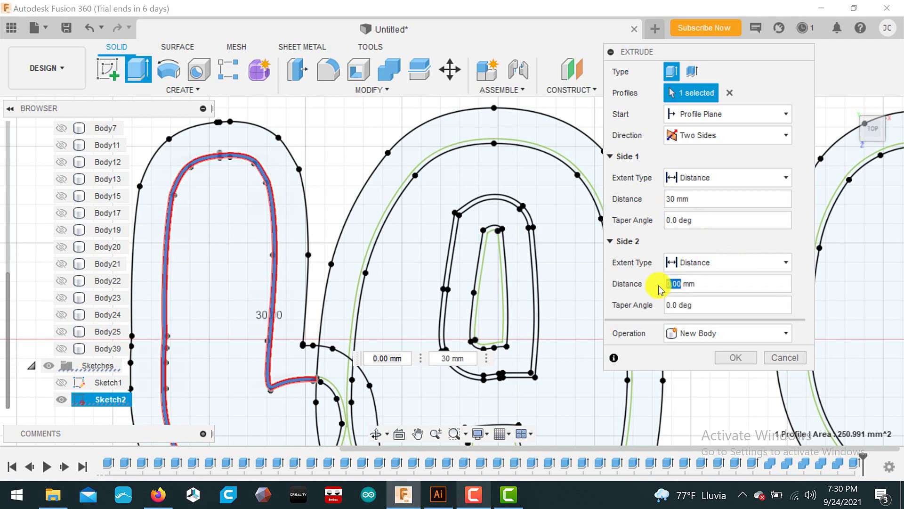
type("0")
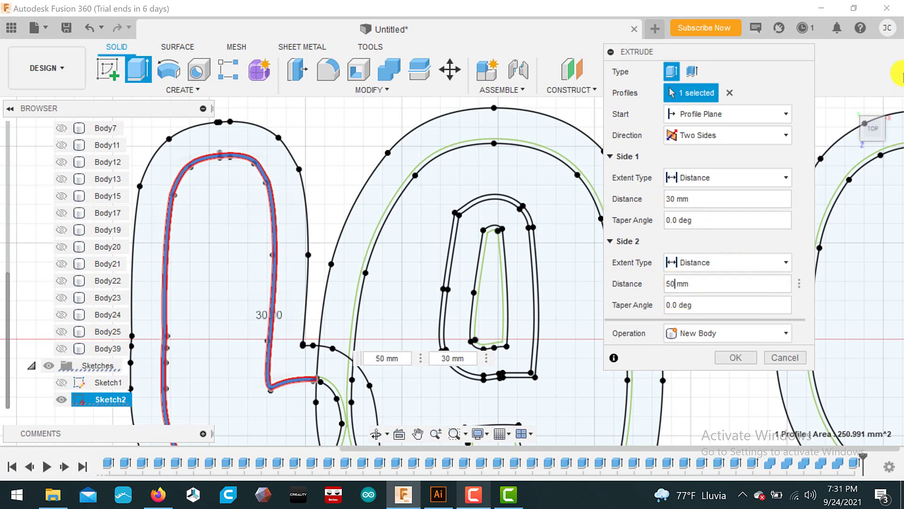
left_click_drag(871, 126, 844, 80)
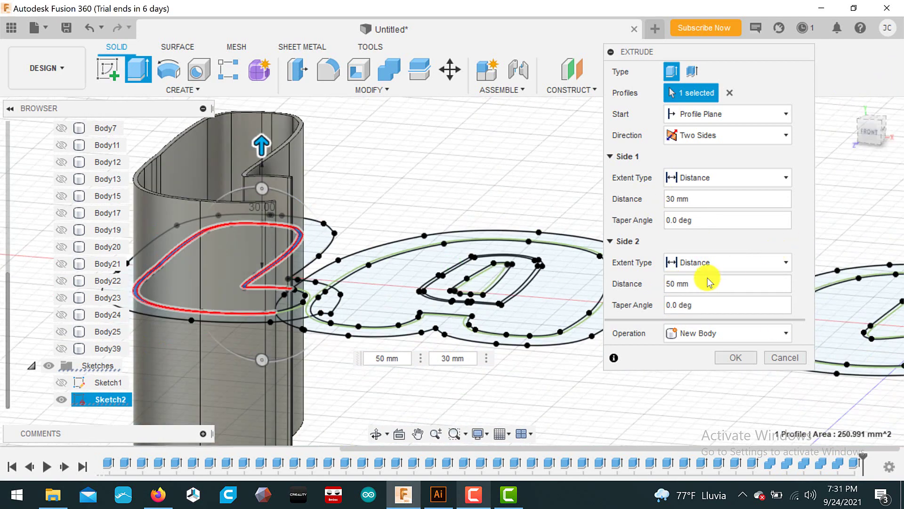
type("-")
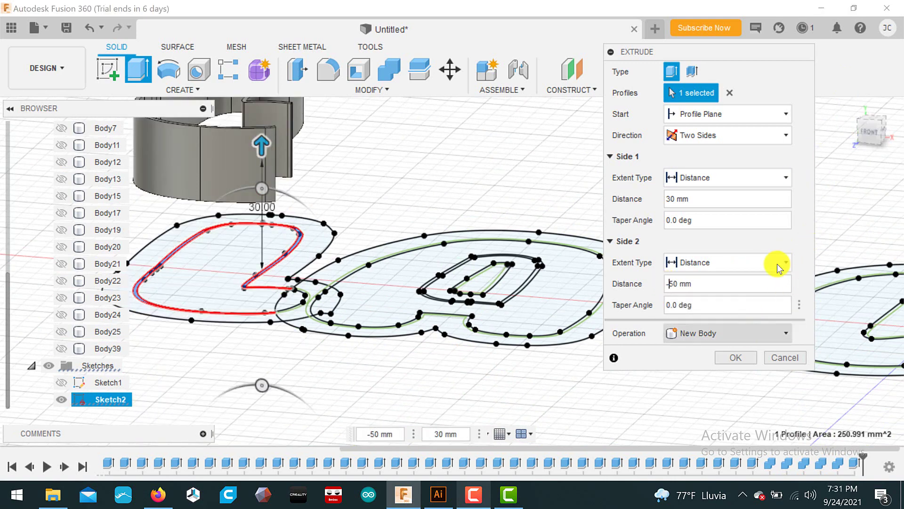
left_click(473, 494)
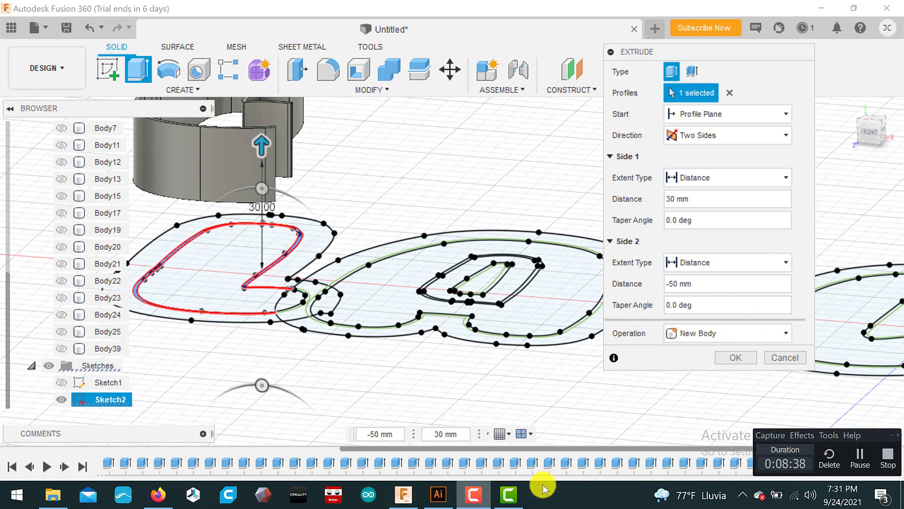
left_click_drag(868, 131, 883, 157)
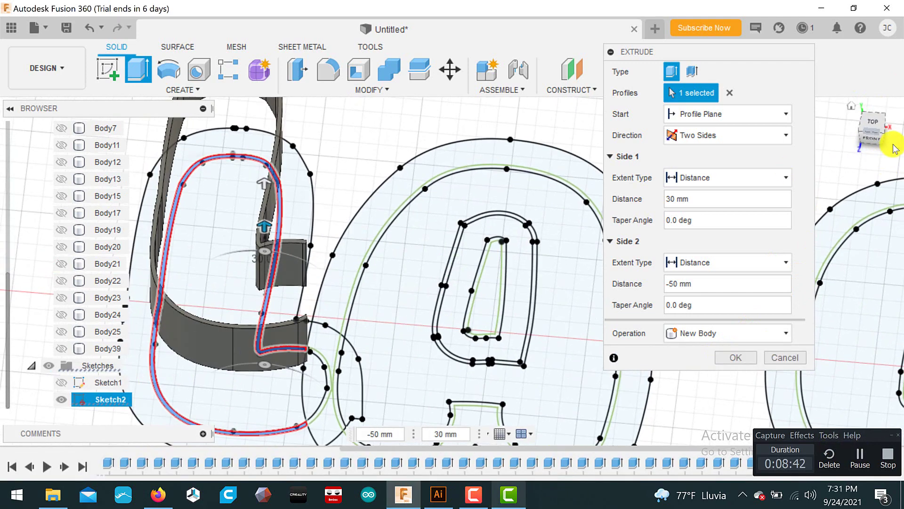
left_click(738, 337)
left_click(728, 354)
left_click(729, 360)
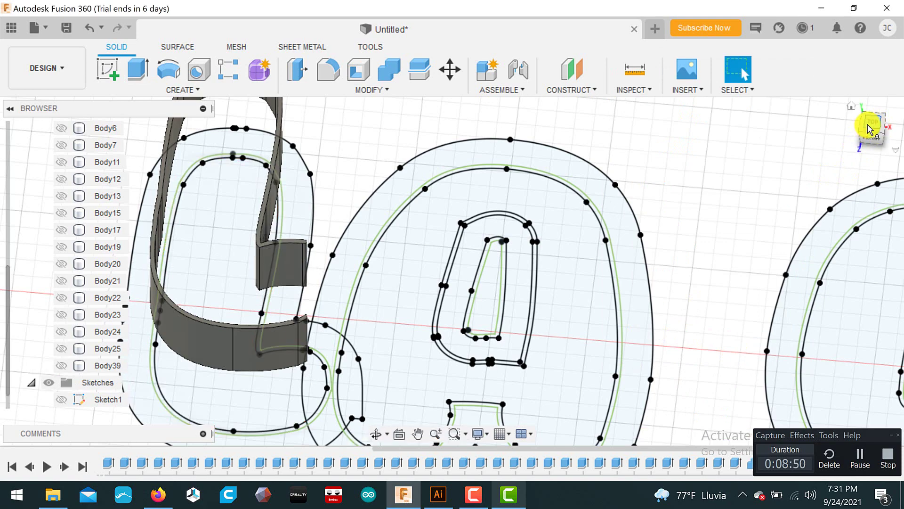
Show the L body Body39, inspect the painted letter bodies in 3D, then return to Top view.
left_click(876, 132)
left_click(61, 365)
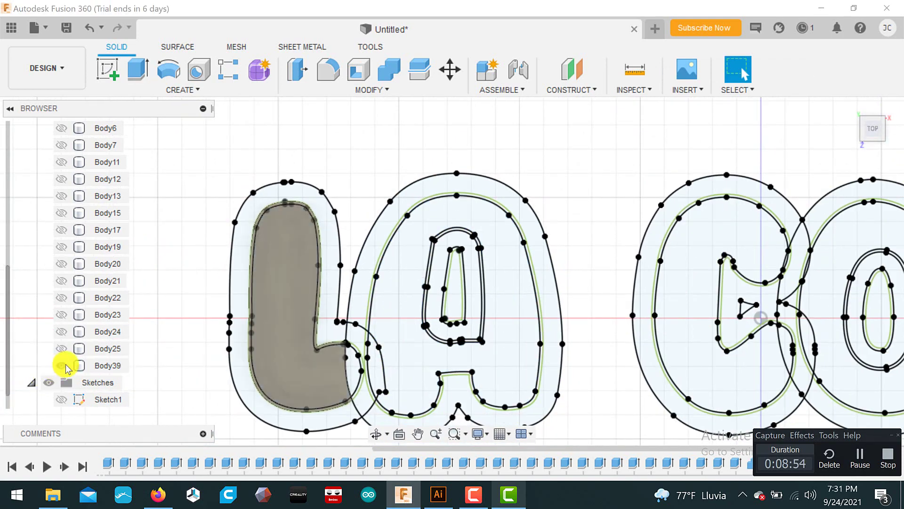
left_click_drag(871, 123, 825, 93)
middle_click_drag(825, 92, 828, 101, "shift")
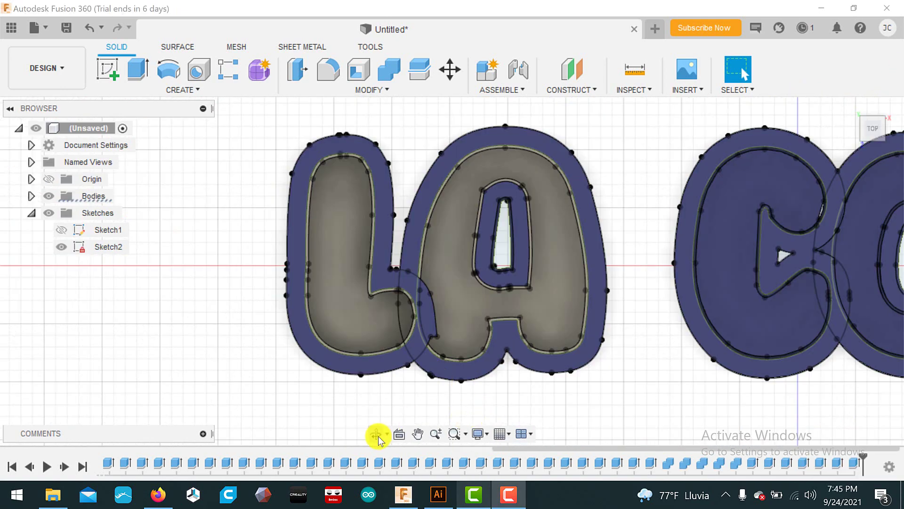
left_click(377, 437)
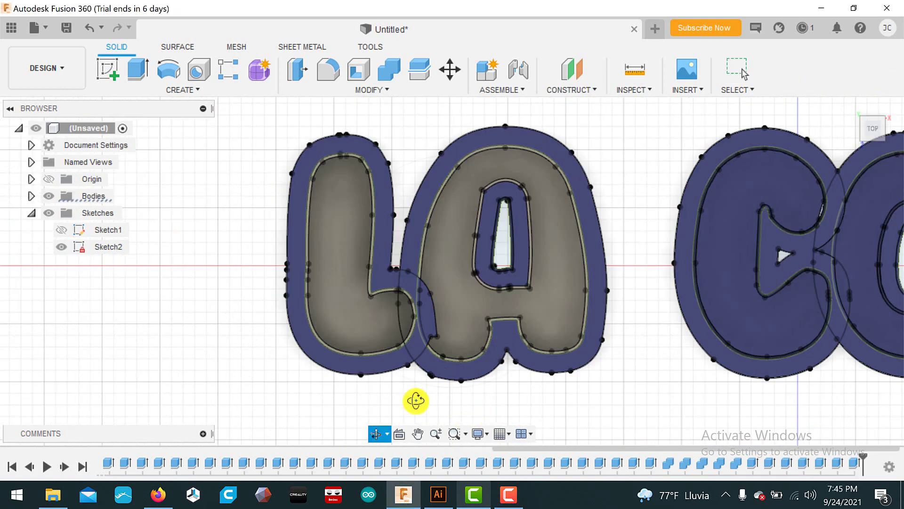
mouse_move(414, 375)
left_mouse_down()
mouse_move(335, 312)
mouse_move(297, 331)
mouse_move(414, 267)
mouse_move(246, 319)
mouse_move(344, 339)
mouse_move(867, 116)
left_mouse_up()
left_click(868, 118)
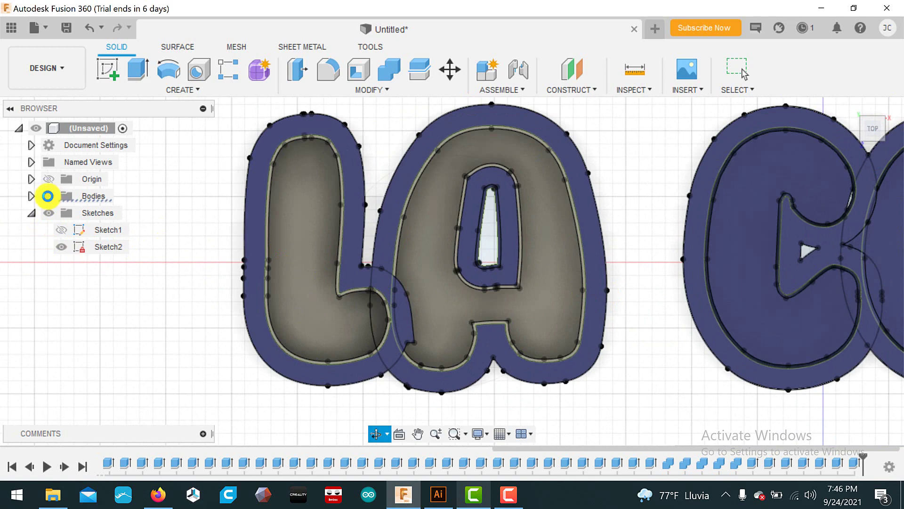
Hide the Bodies and Sketches folders, leaving the grid empty.
left_click(48, 196)
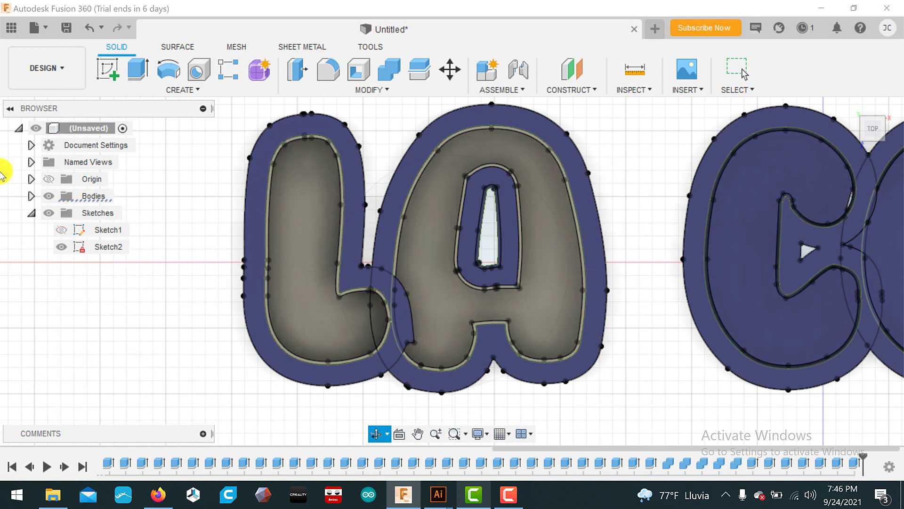
left_click(49, 213)
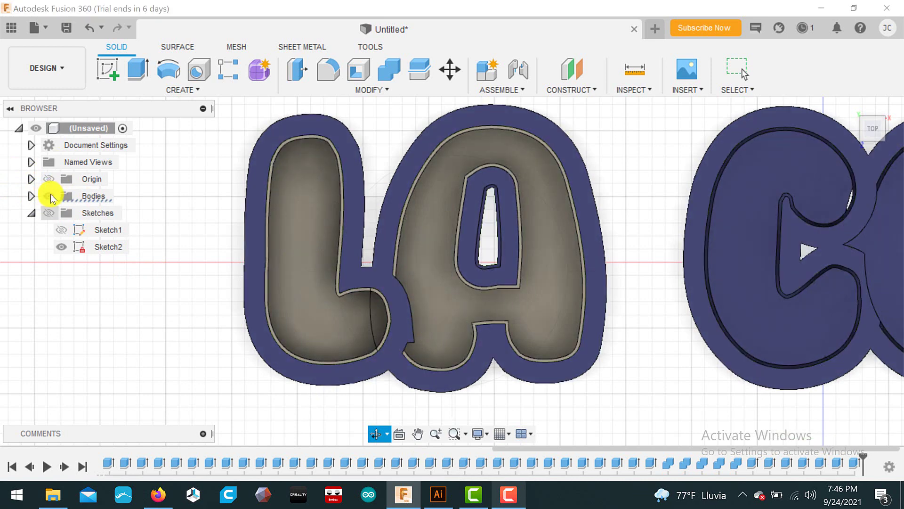
left_click(49, 196)
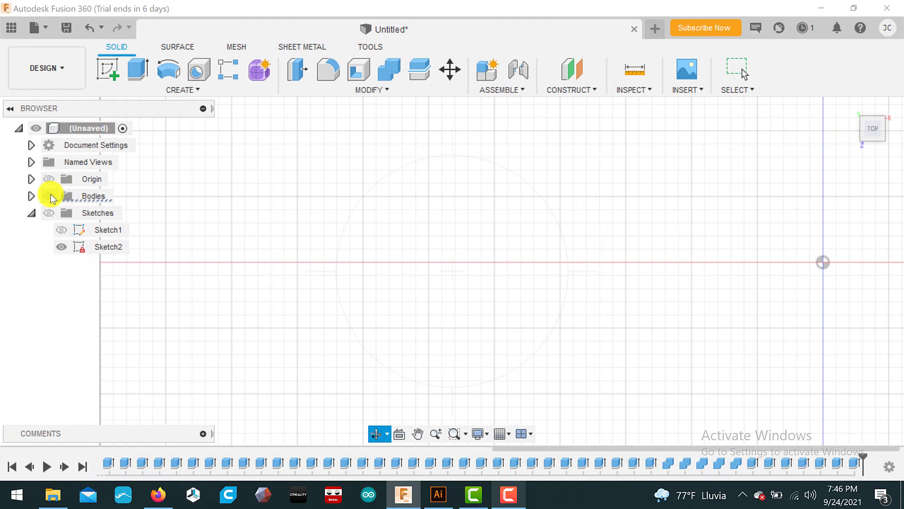
Show the sketches with Sketch1 kept hidden, and open Sketch2 for editing.
left_click(64, 230)
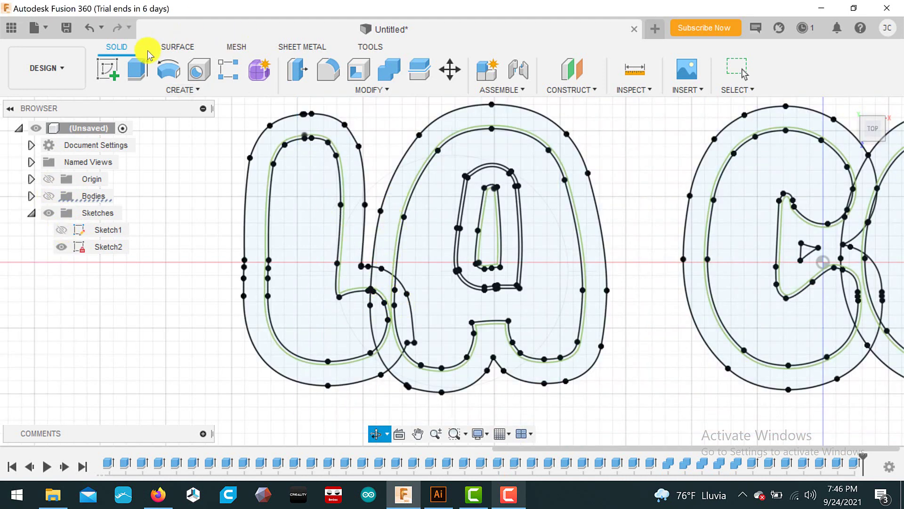
left_click(737, 69)
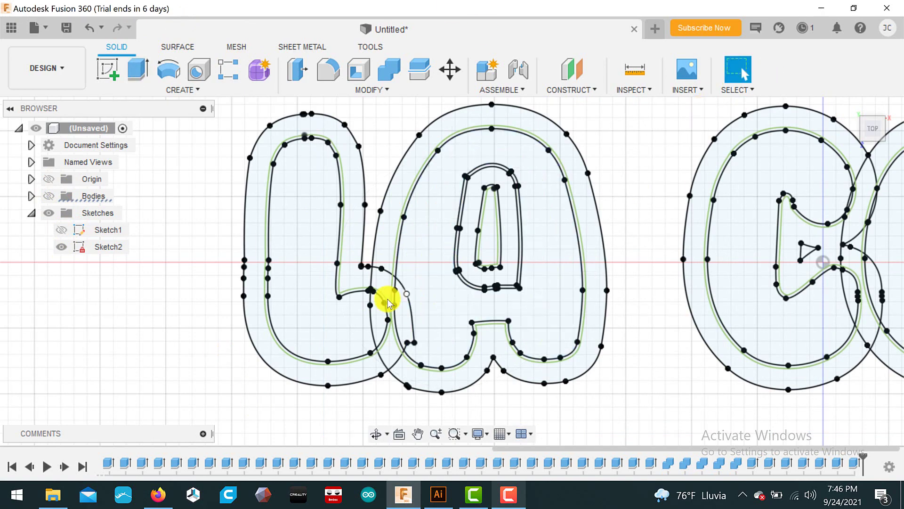
scroll(387, 235, "down", 2)
scroll(374, 306, "up", 3)
left_click(107, 247)
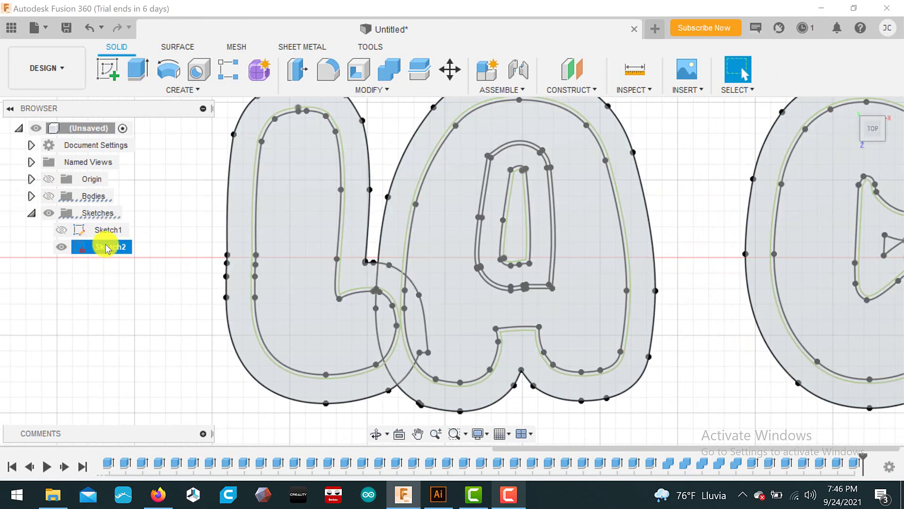
right_click(107, 247)
left_click(218, 271)
key("e")
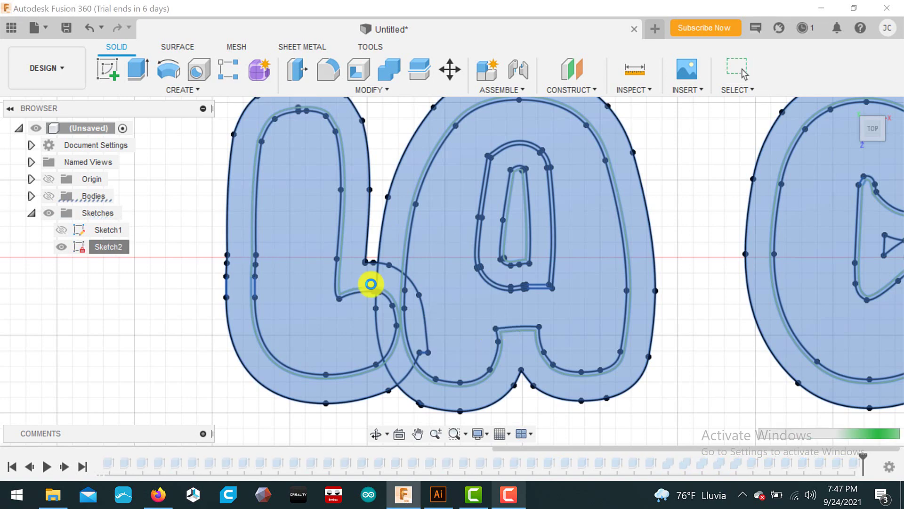
double_click(371, 283)
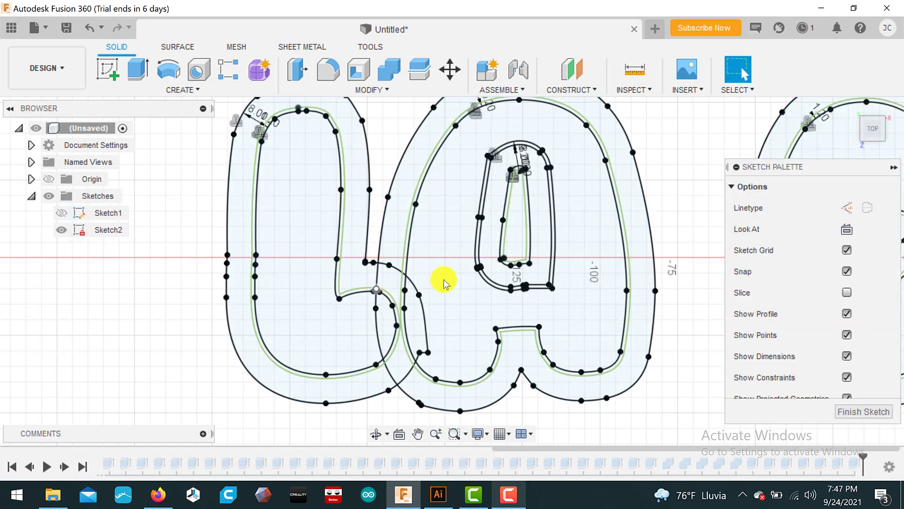
Select the L's 20 connected outline curves and preview a 1.00 mm offset.
scroll(389, 292, "up", 3)
left_click(387, 302)
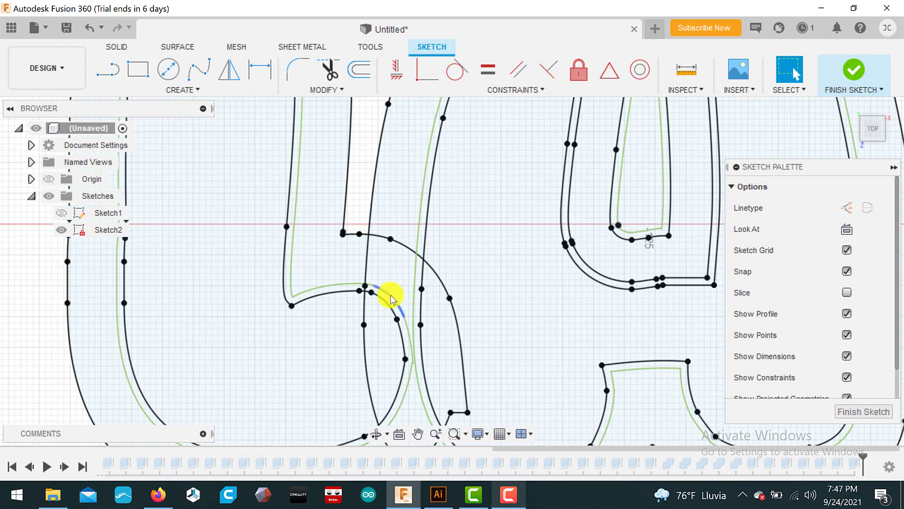
left_click(391, 296)
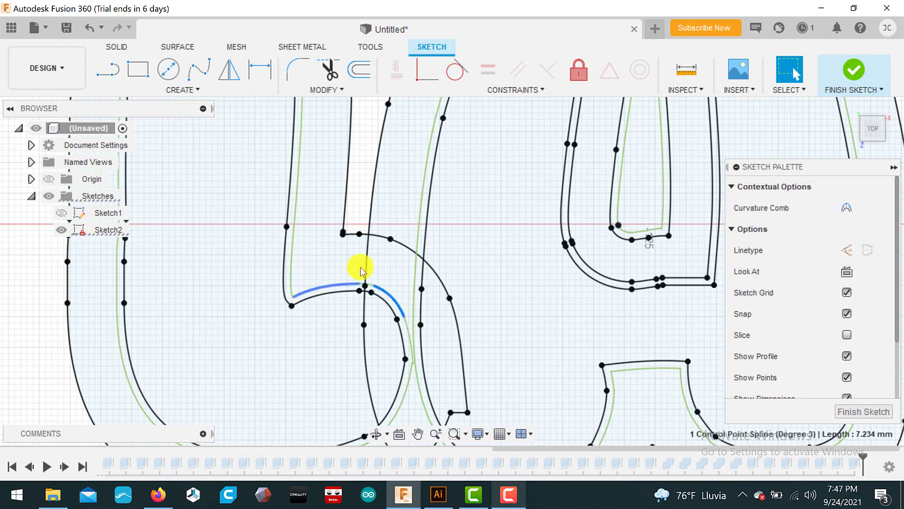
left_click(351, 284)
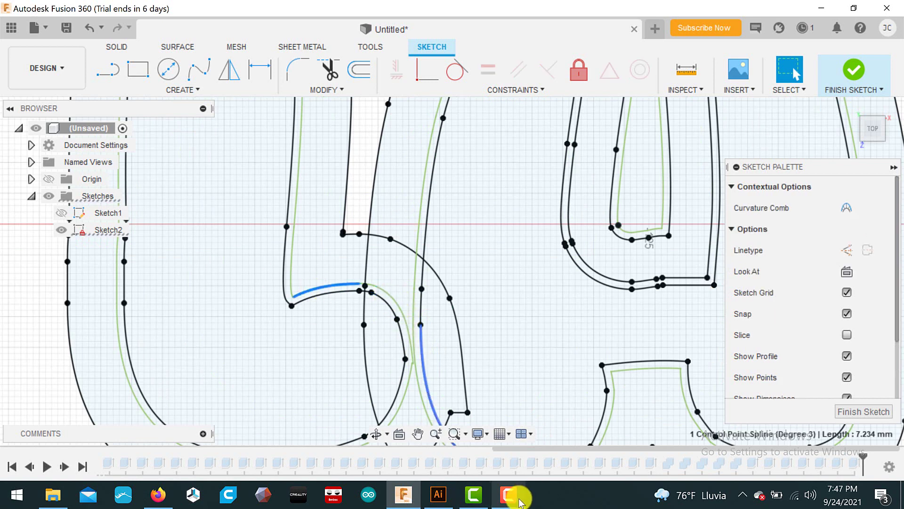
left_click(285, 266)
scroll(386, 193, "down", 3)
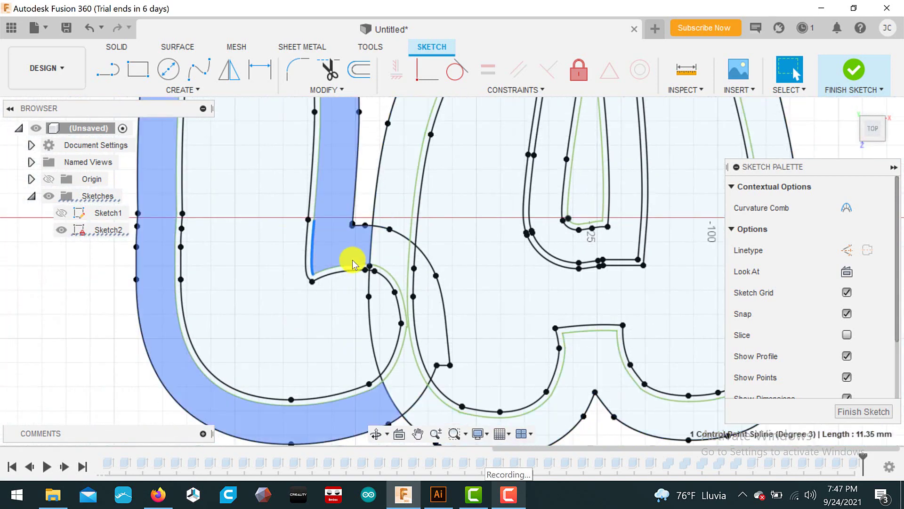
left_click(384, 265)
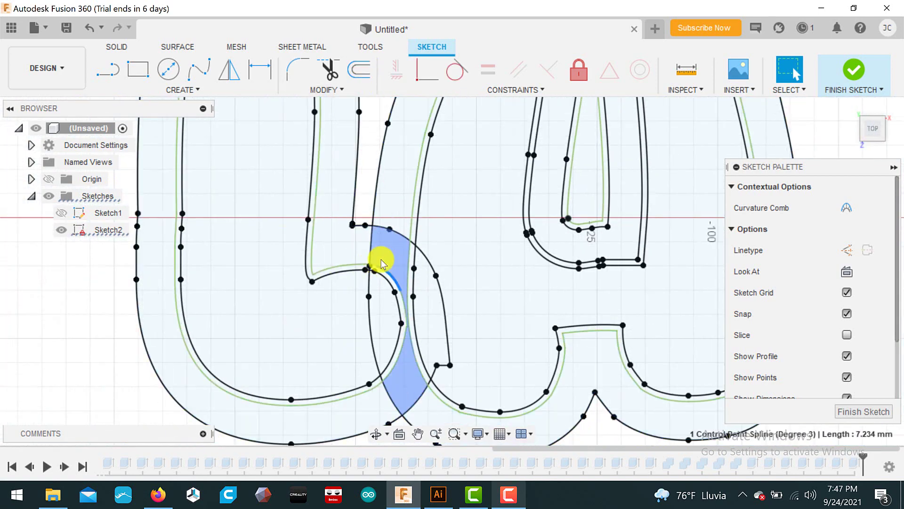
left_click(373, 296)
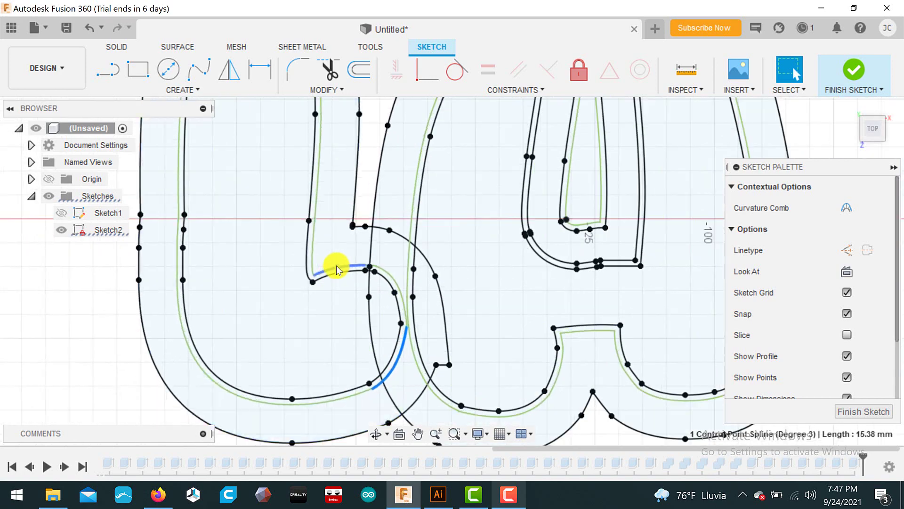
scroll(378, 270, "up", 3)
double_click(323, 260)
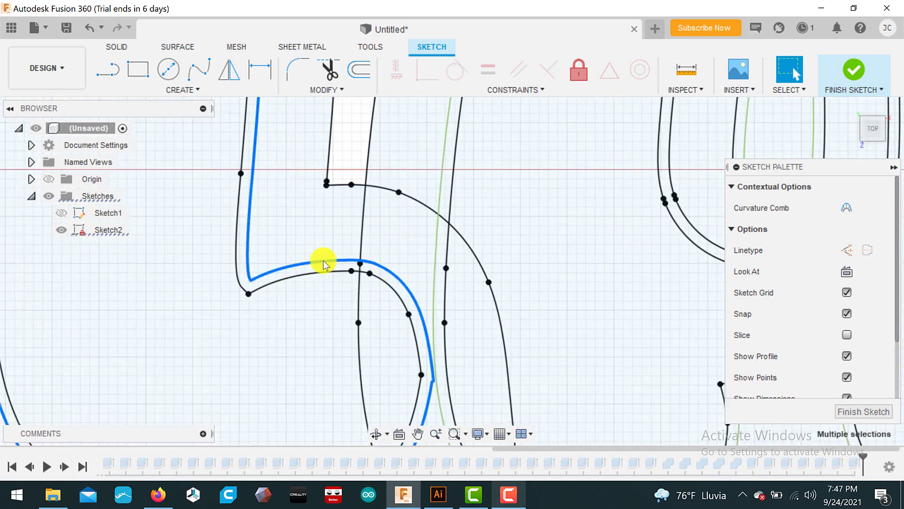
left_click(363, 75)
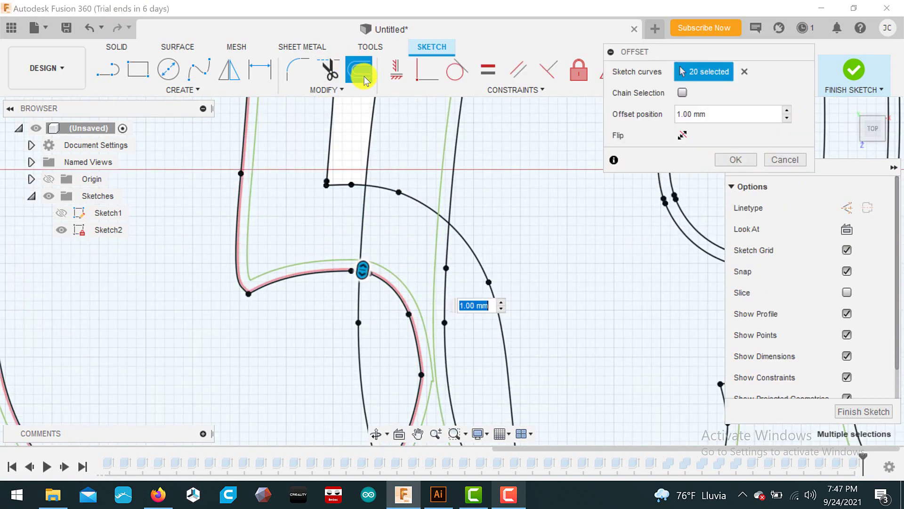
Set the L outline offset to -9.2 mm and apply it.
type("9.")
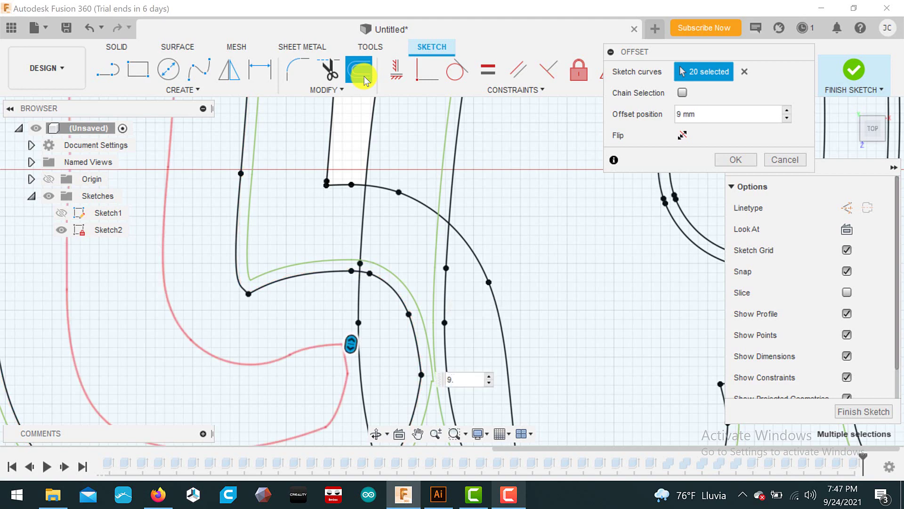
type("-")
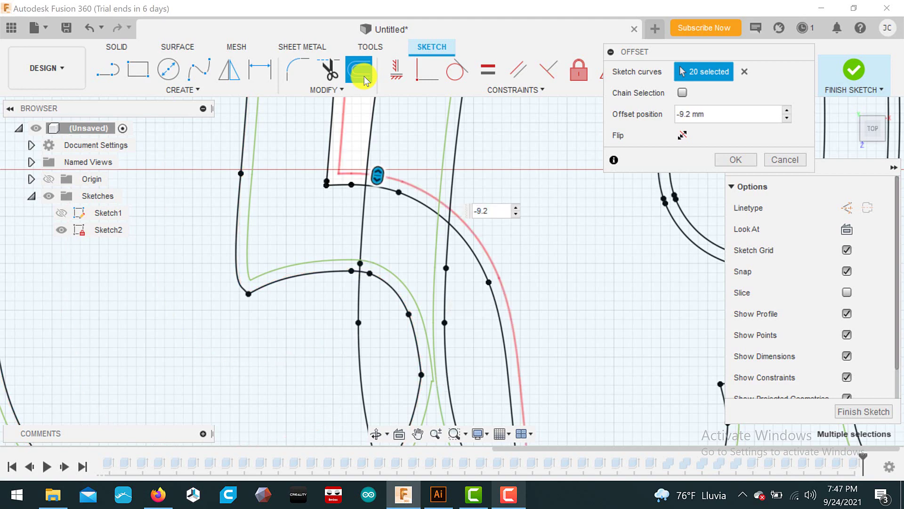
scroll(481, 307, "down", 3)
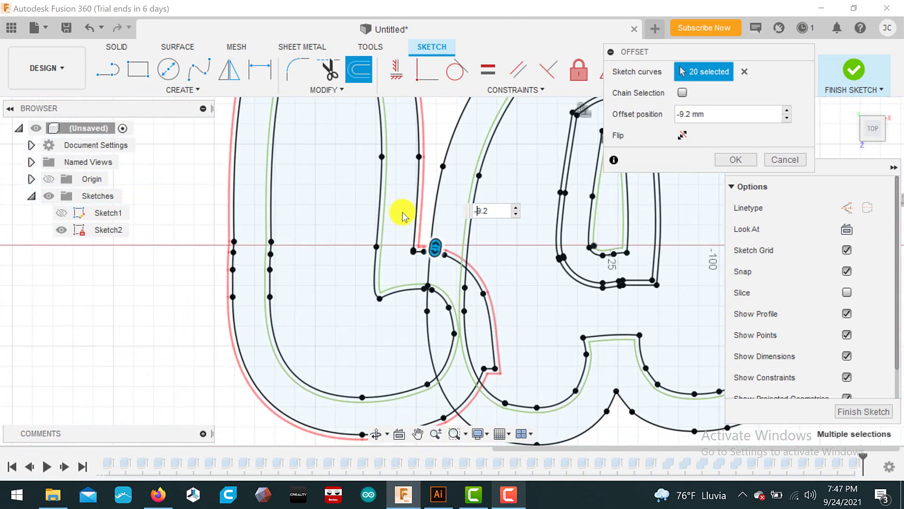
left_click(737, 160)
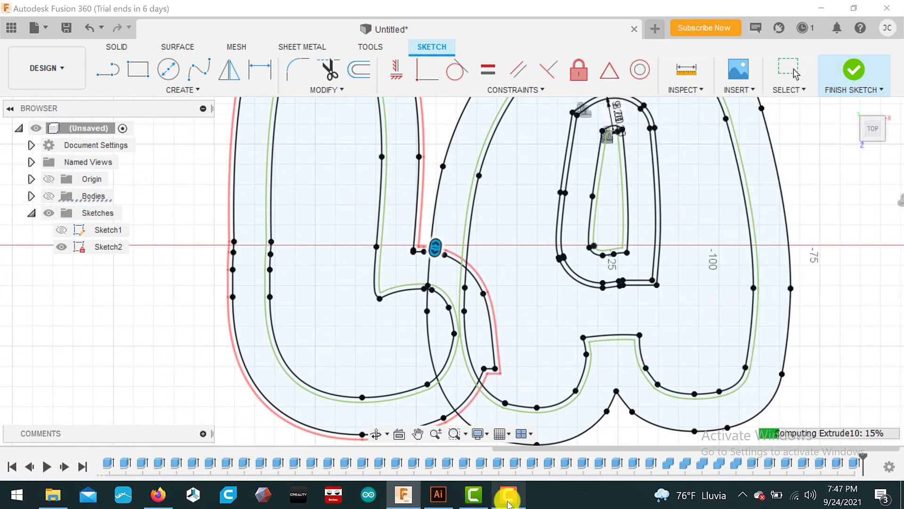
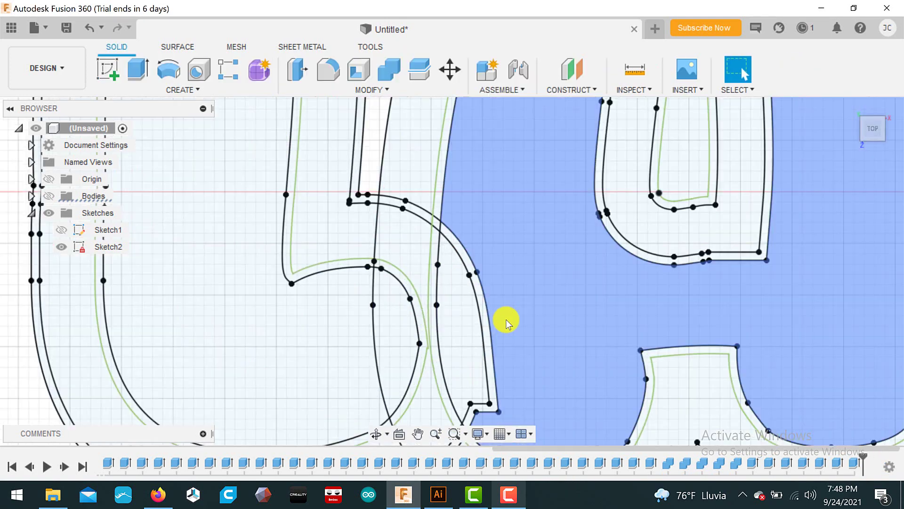
Toggle the letter bodies off to expose the sketch profiles underneath.
left_click(49, 195)
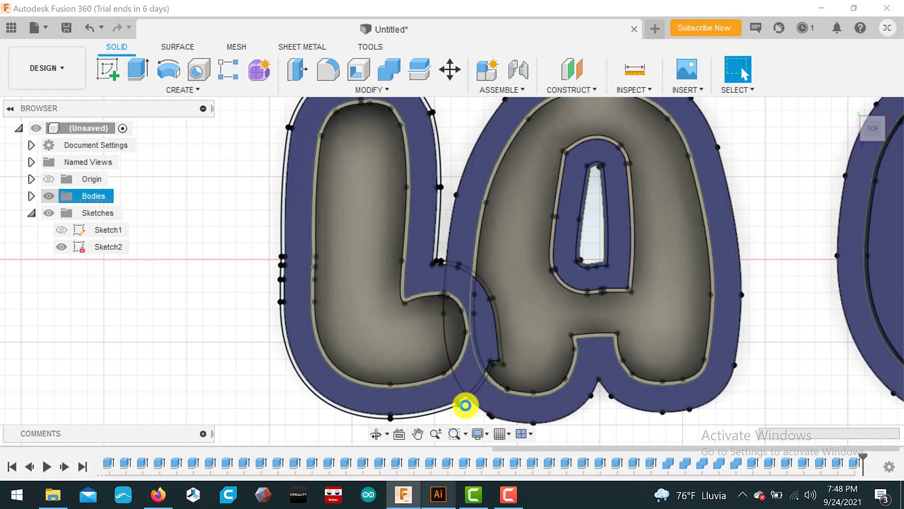
scroll(458, 331, "up", 3)
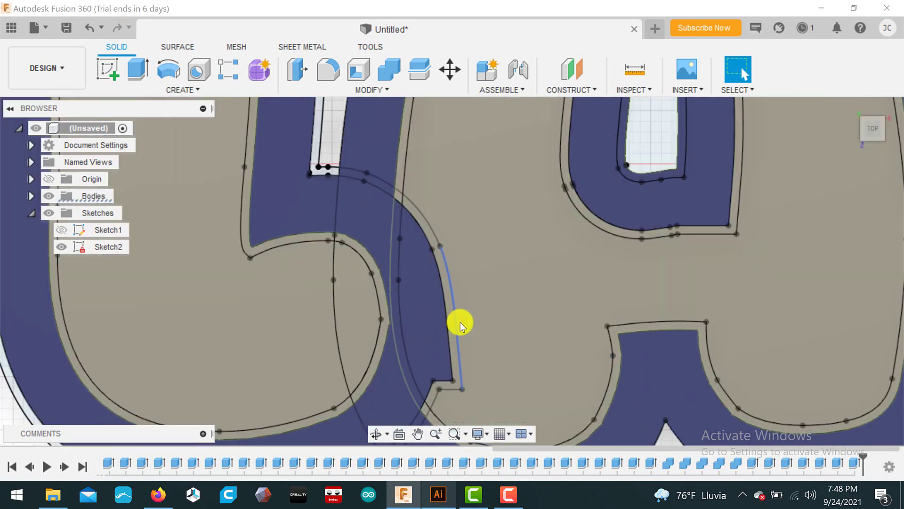
scroll(707, 304, "down", 4)
scroll(665, 320, "down", 2)
scroll(665, 321, "up", 1)
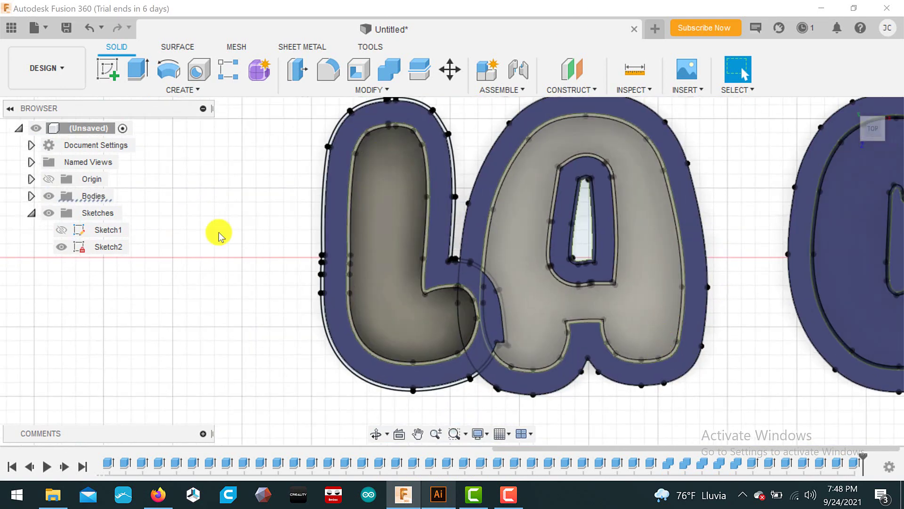
left_click(48, 196)
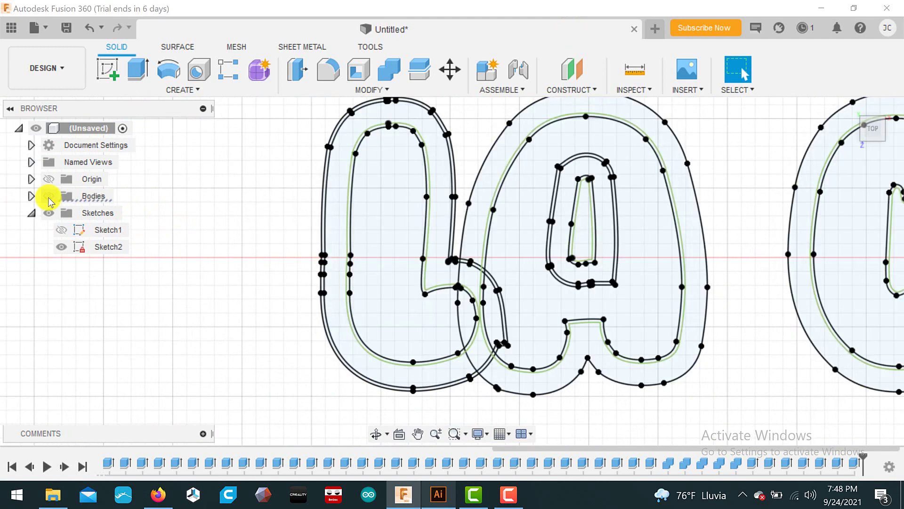
Extrude the L–A sliver two-sided, 30 mm and -50 mm, as a Join, then show the bodies.
left_click(141, 73)
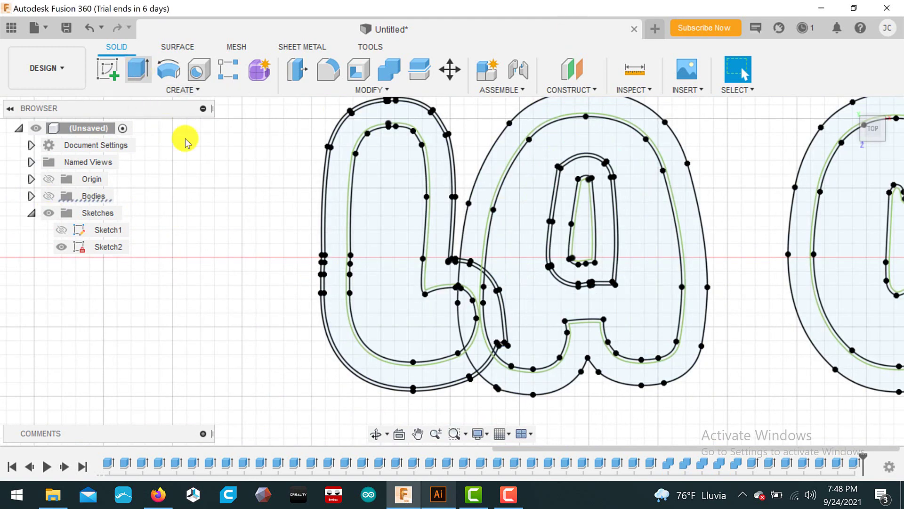
left_click(492, 277)
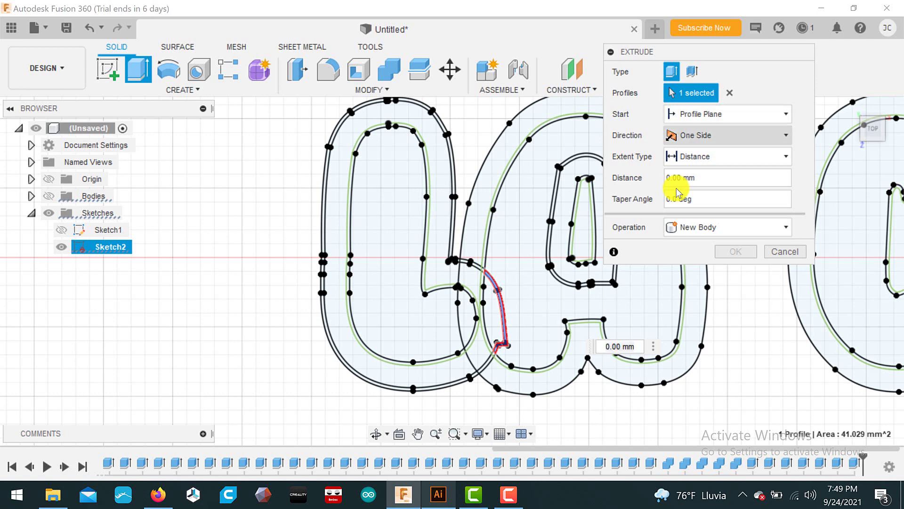
left_click(697, 135)
left_click(709, 170)
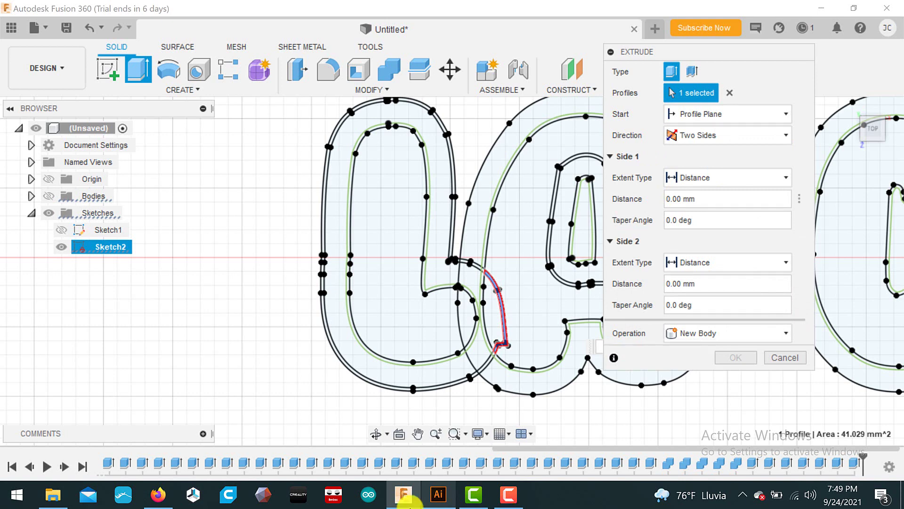
left_click(510, 494)
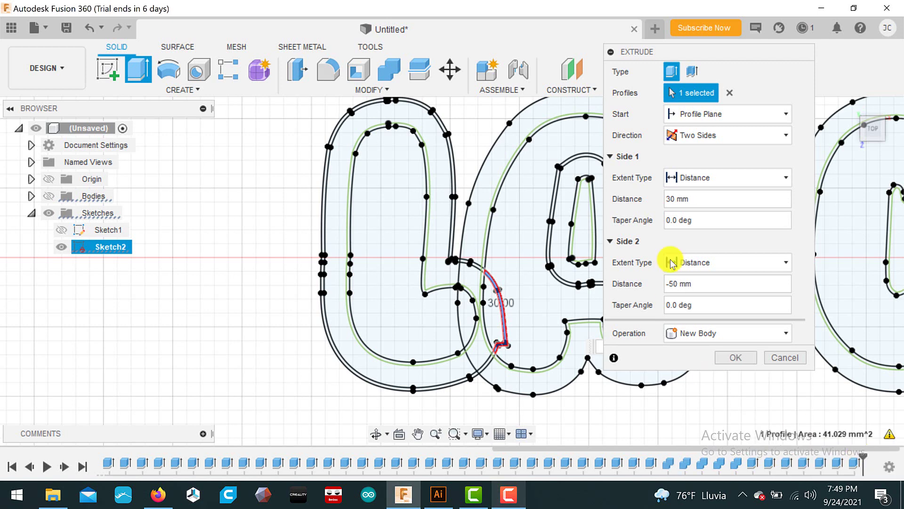
left_click(711, 337)
left_click(689, 352)
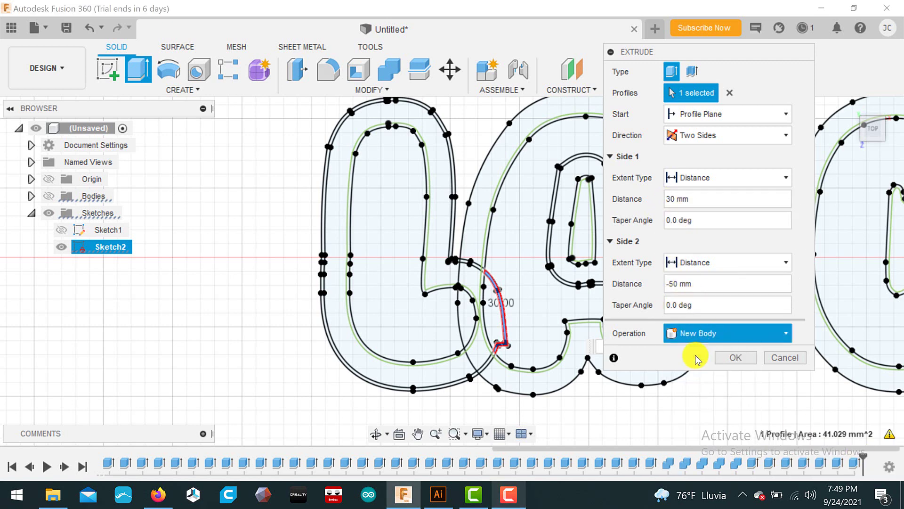
left_click(735, 358)
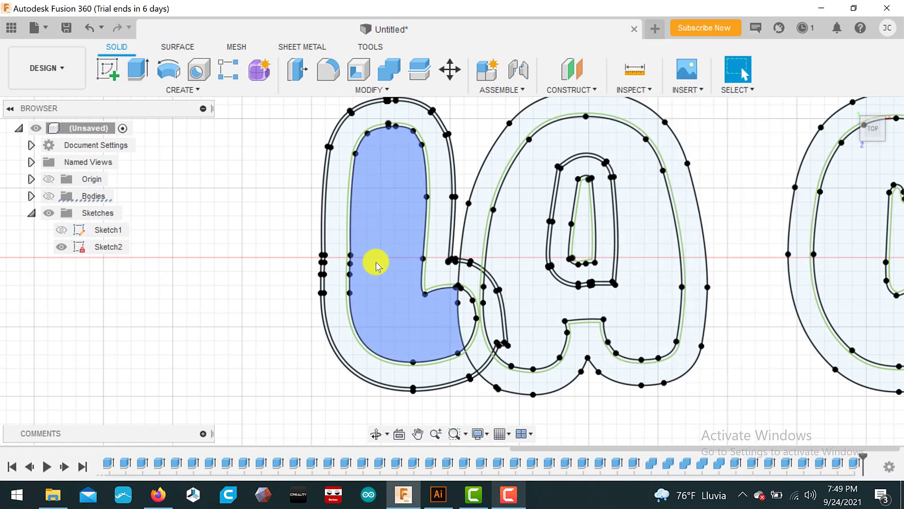
left_click(49, 197)
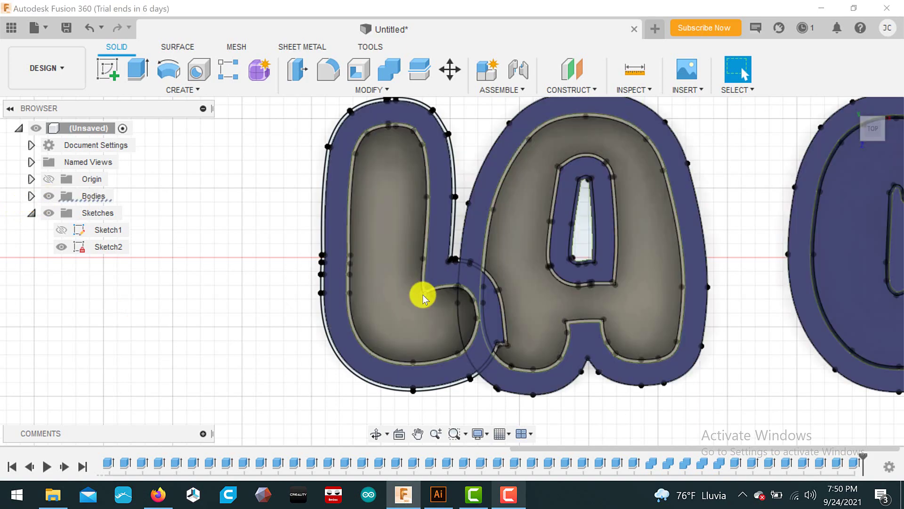
left_click(375, 433)
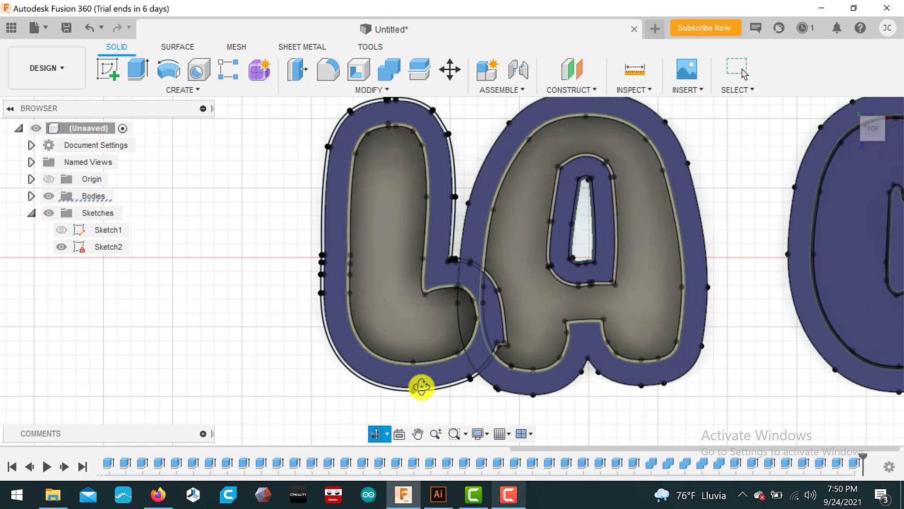
mouse_move(419, 383)
left_mouse_down()
mouse_move(289, 316)
mouse_move(363, 367)
mouse_move(537, 313)
mouse_move(497, 340)
mouse_move(600, 357)
mouse_move(739, 354)
left_mouse_up()
mouse_move(738, 354)
middle_mouse_down()
mouse_move(628, 369)
mouse_move(487, 366)
middle_mouse_up()
left_click(375, 433)
mouse_move(490, 347)
left_mouse_down()
mouse_move(448, 339)
mouse_move(581, 340)
mouse_move(620, 299)
mouse_move(508, 360)
mouse_move(535, 238)
mouse_move(504, 185)
mouse_move(525, 280)
mouse_move(477, 326)
mouse_move(400, 370)
left_mouse_up()
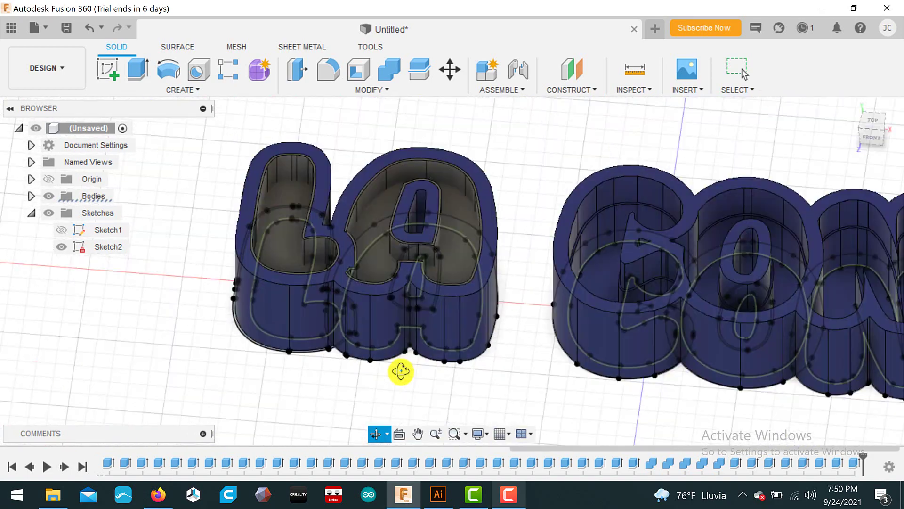
left_click(875, 123)
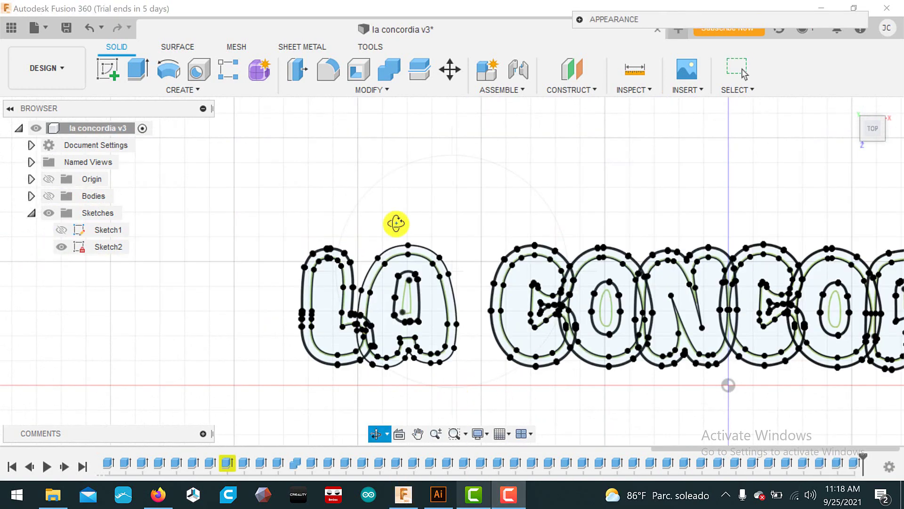
Zoom out and orbit into a tilted 3D view of the hollow LA CONCORDIA letters.
scroll(358, 217, "down", 1)
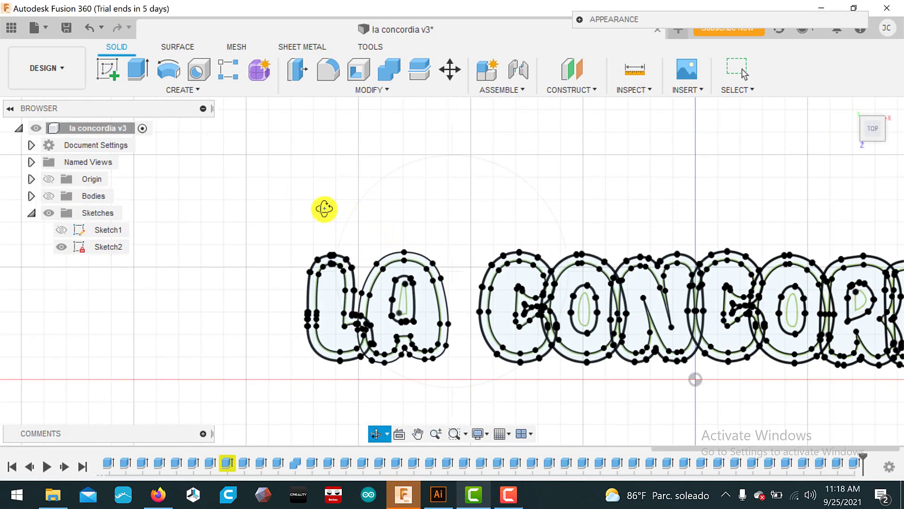
scroll(423, 235, "up", 4)
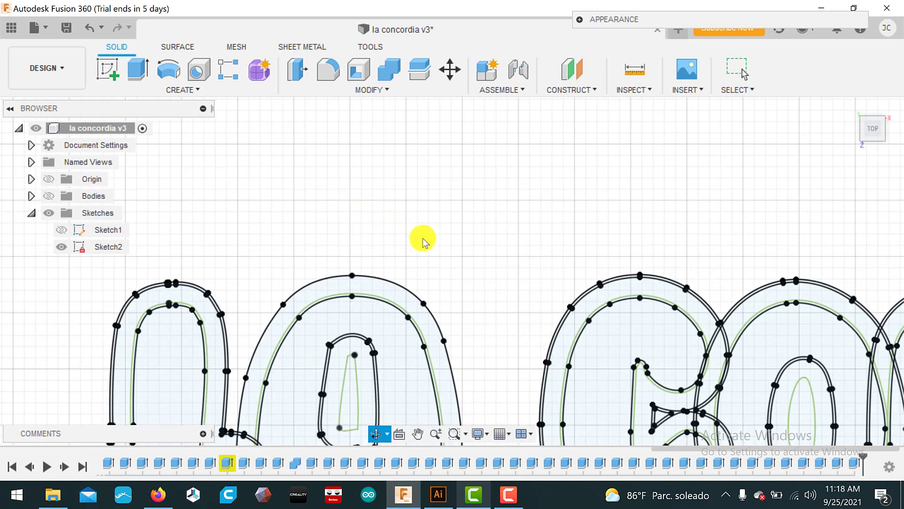
scroll(423, 240, "down", 1)
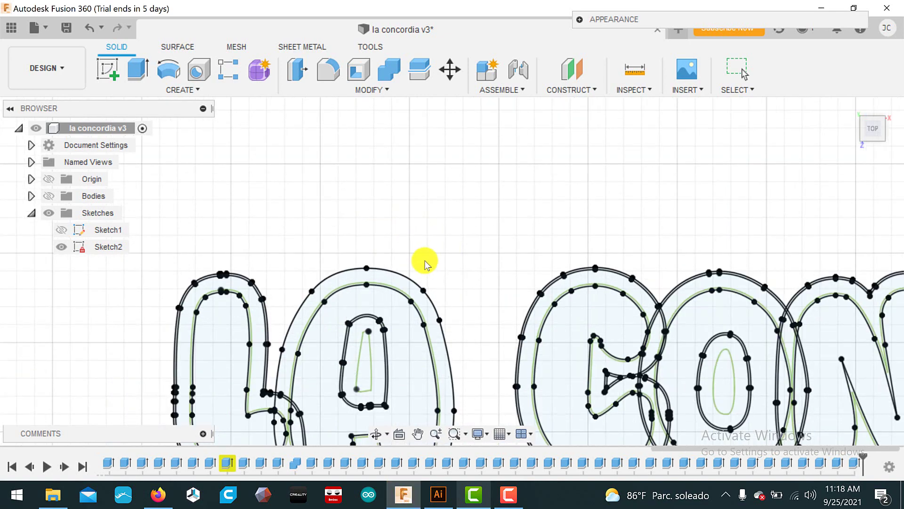
scroll(368, 233, "down", 3)
scroll(235, 235, "down", 1)
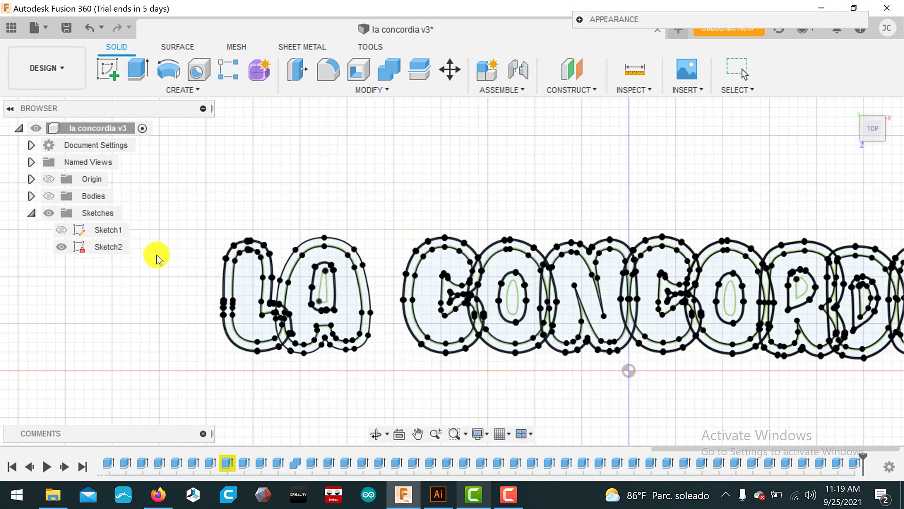
scroll(155, 257, "down", 1)
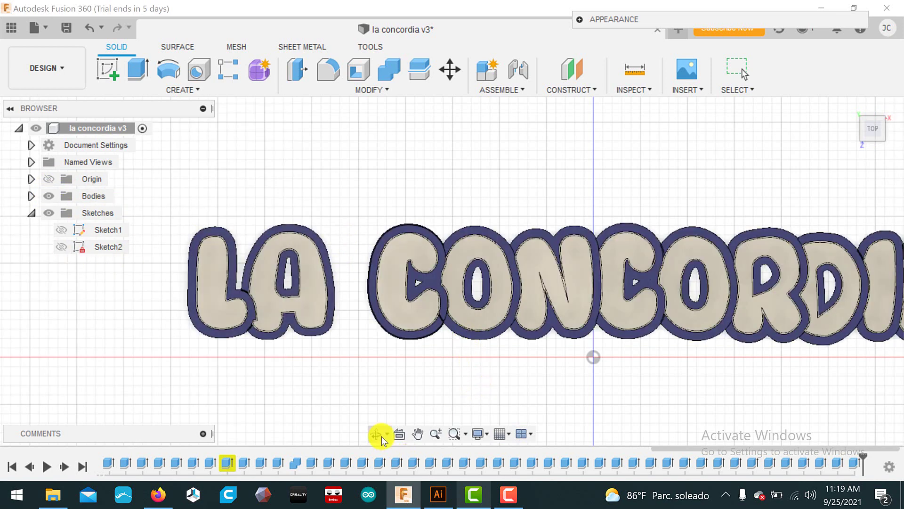
left_click(378, 436)
mouse_move(427, 379)
left_mouse_down()
mouse_move(433, 325)
mouse_move(462, 335)
mouse_move(404, 295)
mouse_move(445, 316)
mouse_move(515, 315)
mouse_move(516, 341)
mouse_move(519, 331)
left_mouse_up()
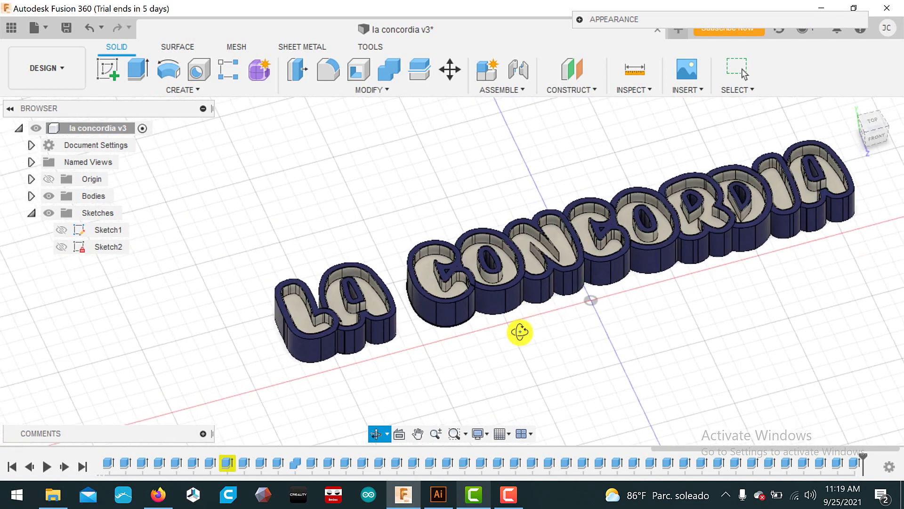
Hide outer wall bodies Body2, Body5, Body10, Body13 and Body15 around L, A, C, O and N.
left_click(50, 197)
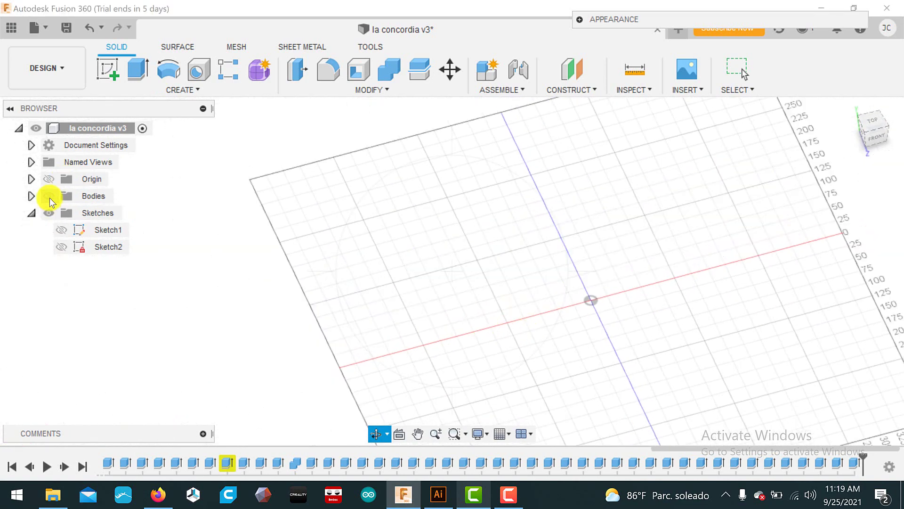
left_click(50, 196)
left_click(29, 196)
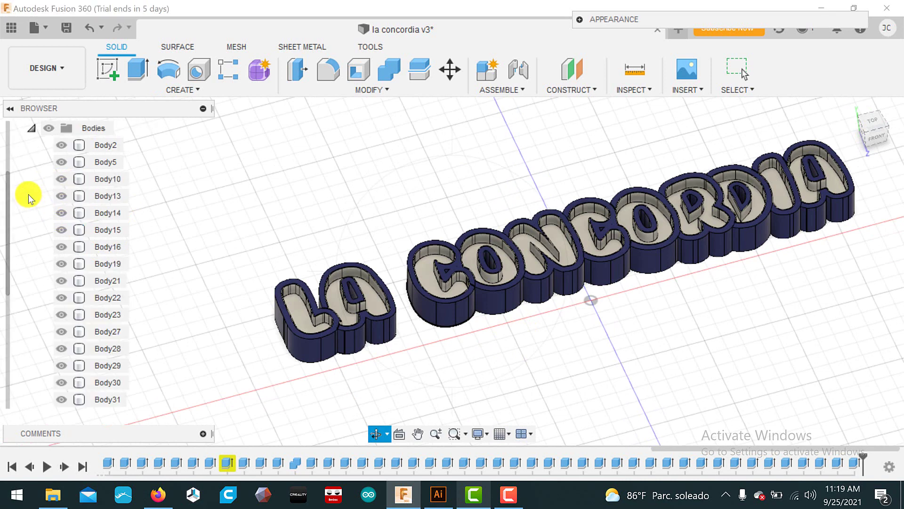
left_click(60, 148)
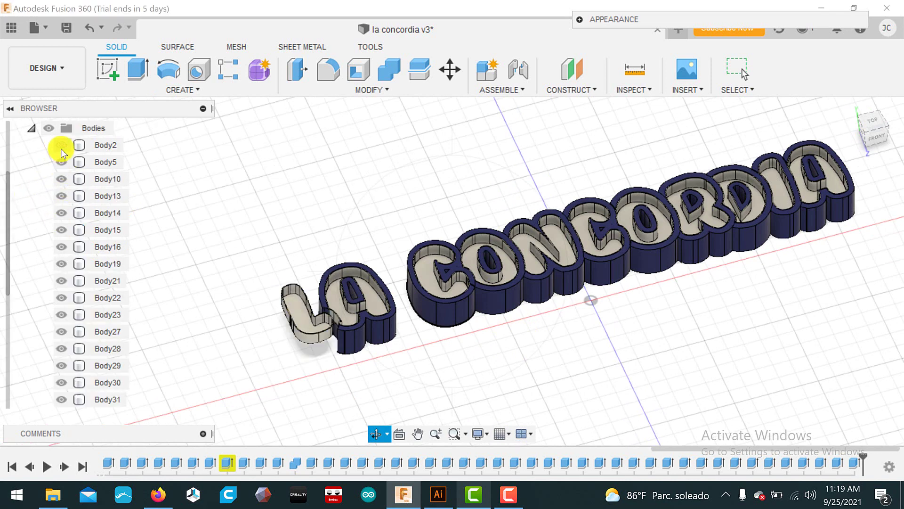
left_click(63, 165)
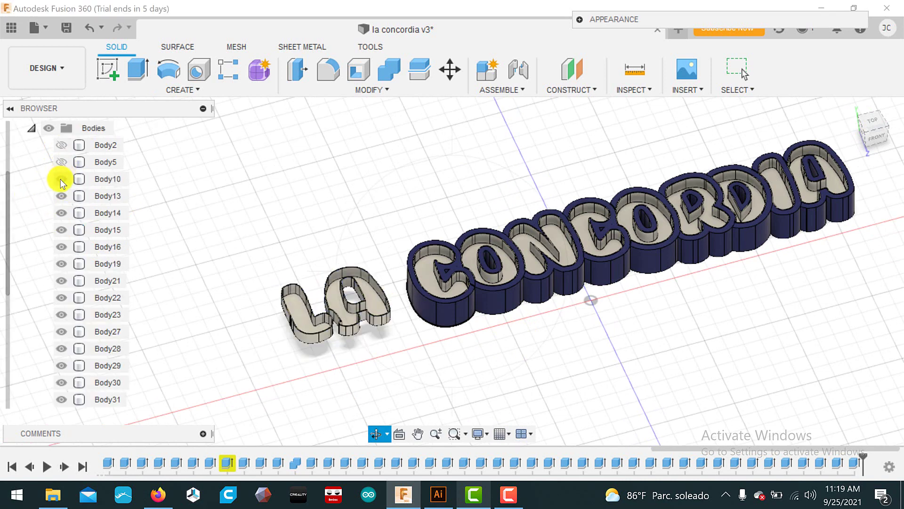
left_click(61, 179)
left_click(64, 196)
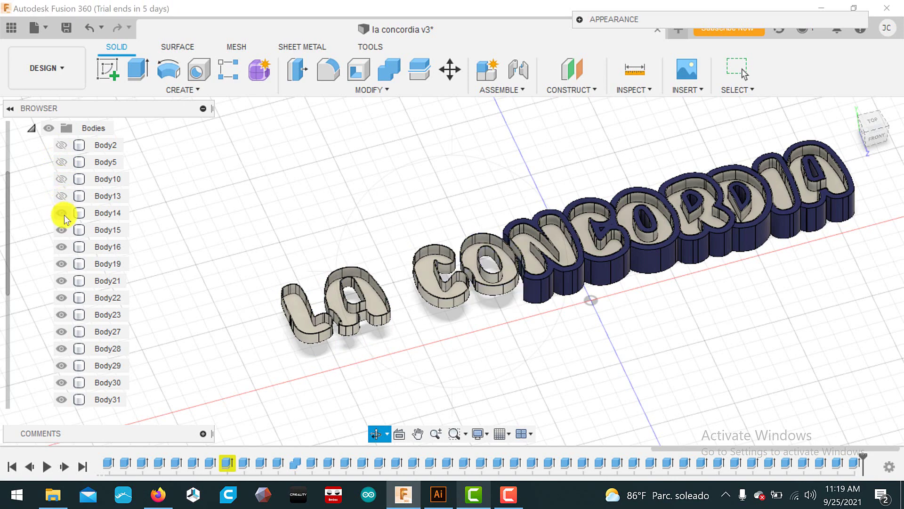
left_click(63, 229)
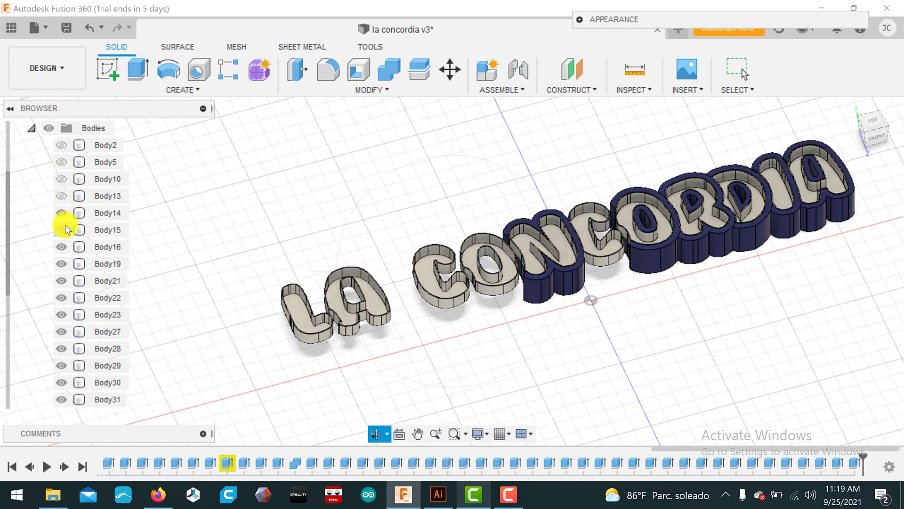
mouse_move(302, 267)
left_mouse_down()
mouse_move(279, 238)
mouse_move(298, 216)
mouse_move(282, 258)
mouse_move(283, 305)
mouse_move(283, 262)
mouse_move(285, 288)
mouse_move(260, 305)
mouse_move(292, 296)
mouse_move(294, 266)
left_mouse_up()
Create Sketch3 on the horizontal origin plane and pan toward the L and A junction.
left_click(509, 495)
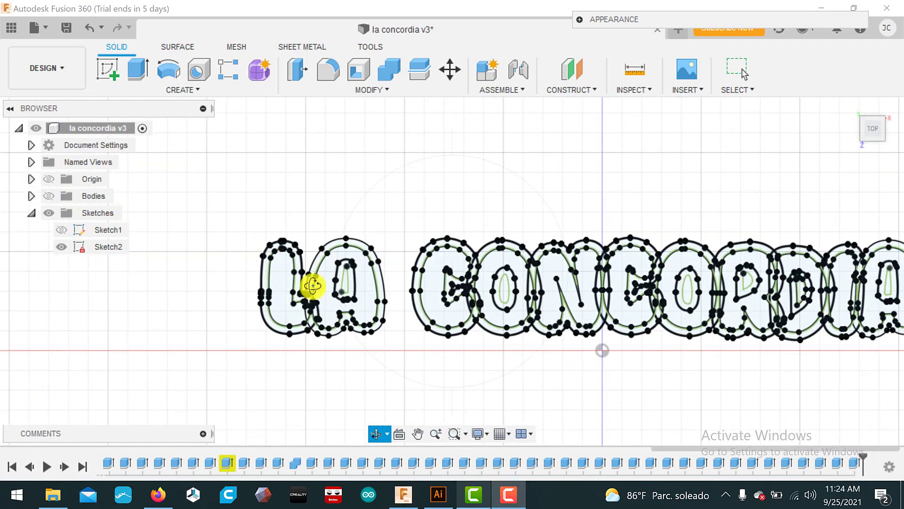
left_click(199, 89)
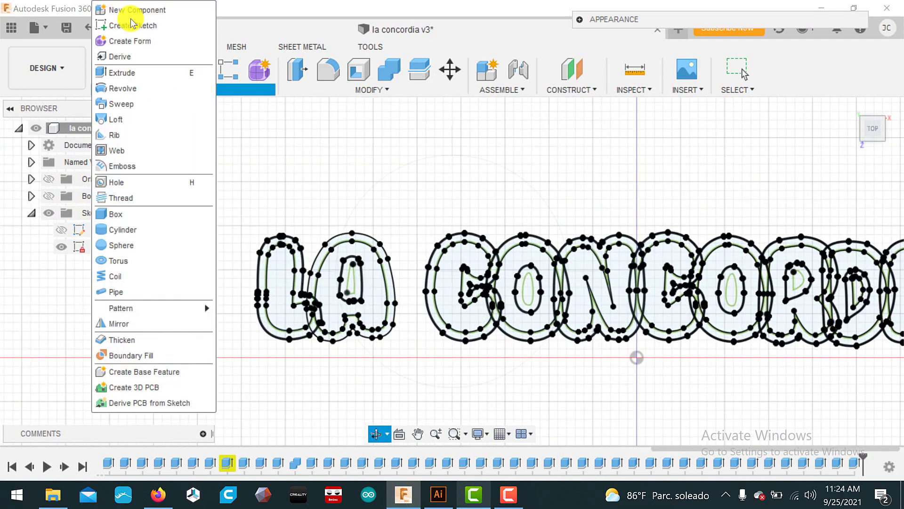
left_click(58, 211)
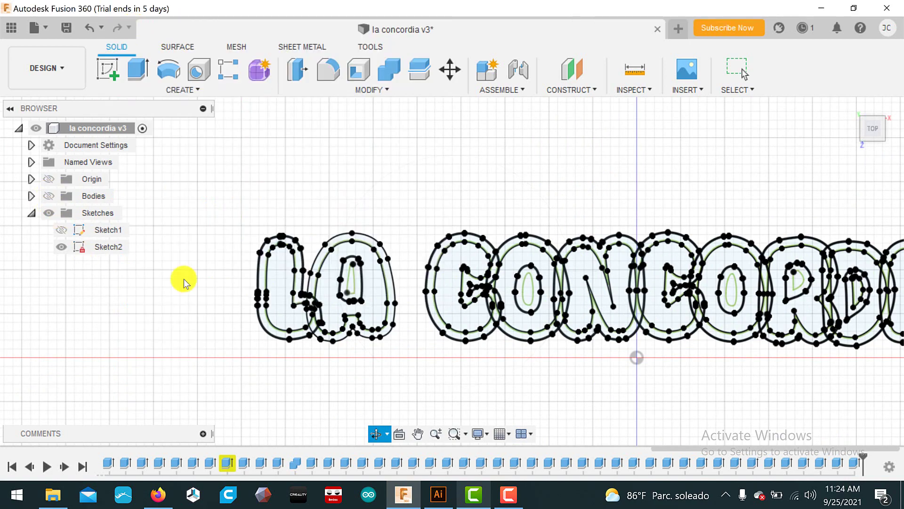
left_click(671, 403)
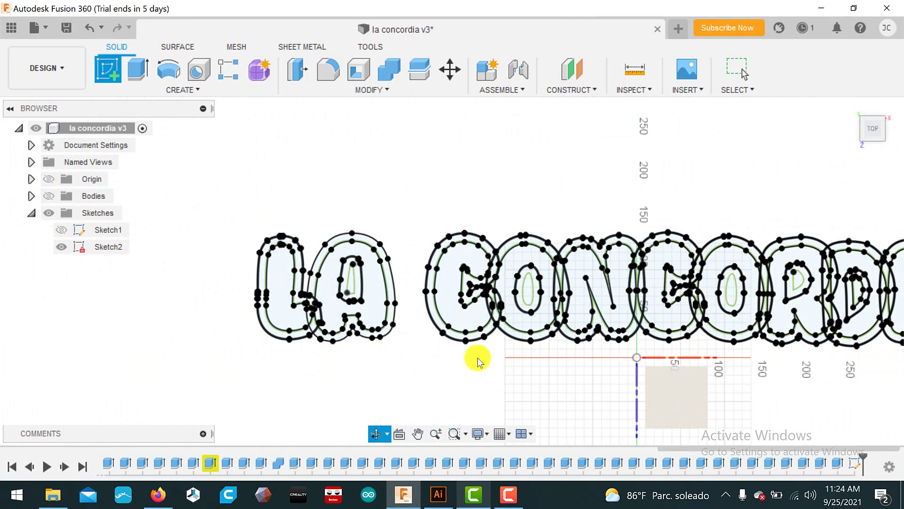
middle_click_drag(341, 328, 511, 407)
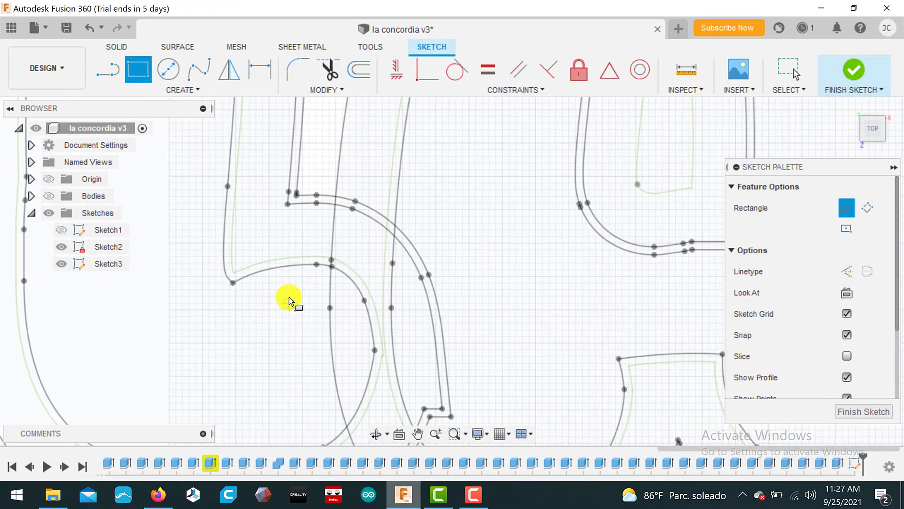
Draw a bridging rectangle across the junction of the L and A.
left_click(290, 295)
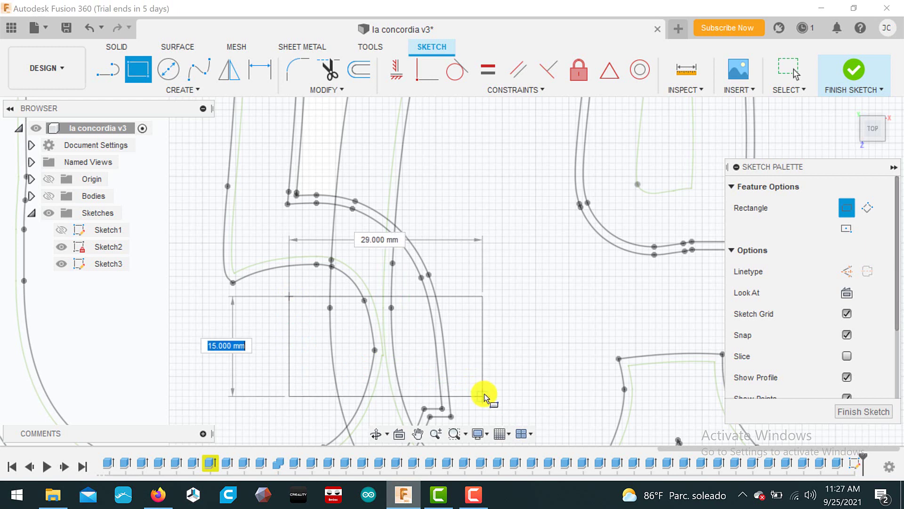
left_click(518, 399)
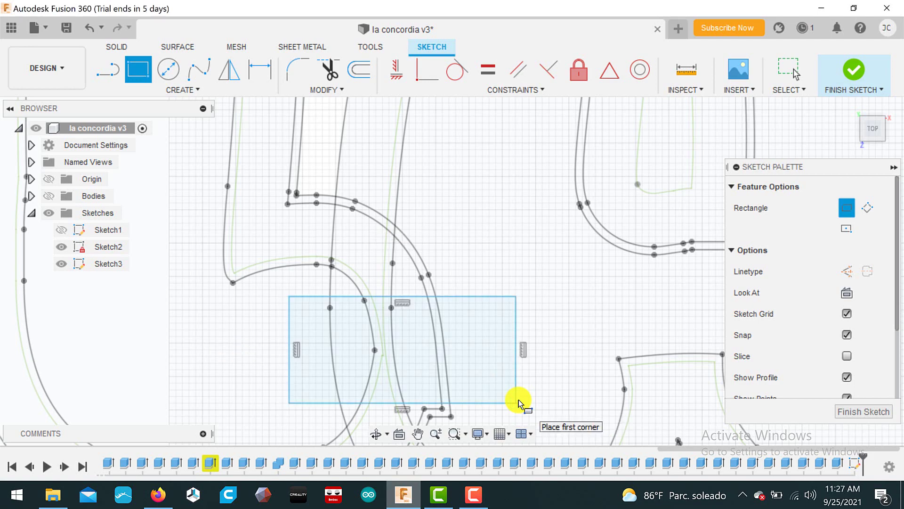
scroll(434, 363, "down", 3)
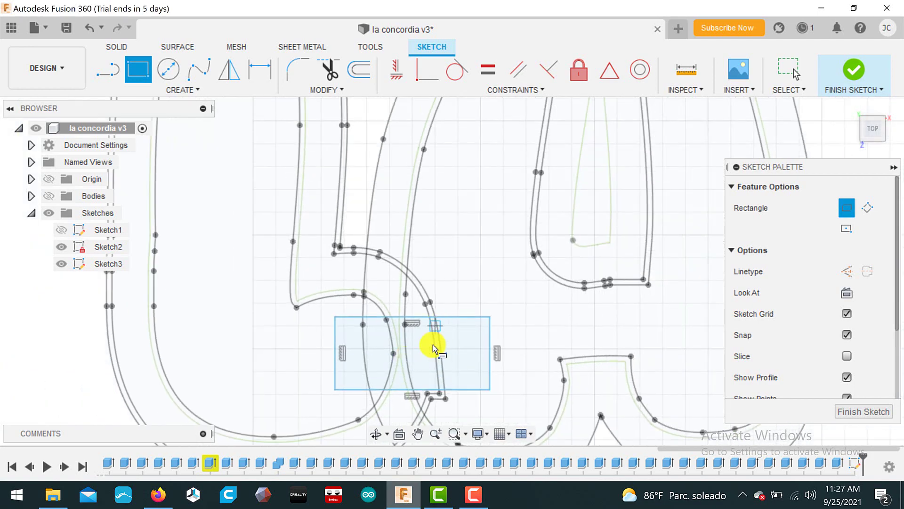
scroll(429, 349, "down", 1)
middle_click_drag(422, 347, 296, 303)
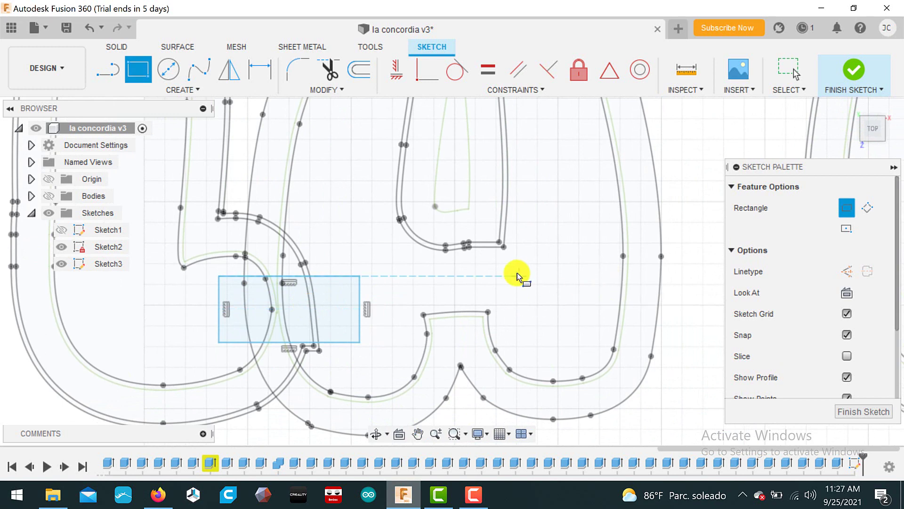
scroll(407, 285, "down", 2)
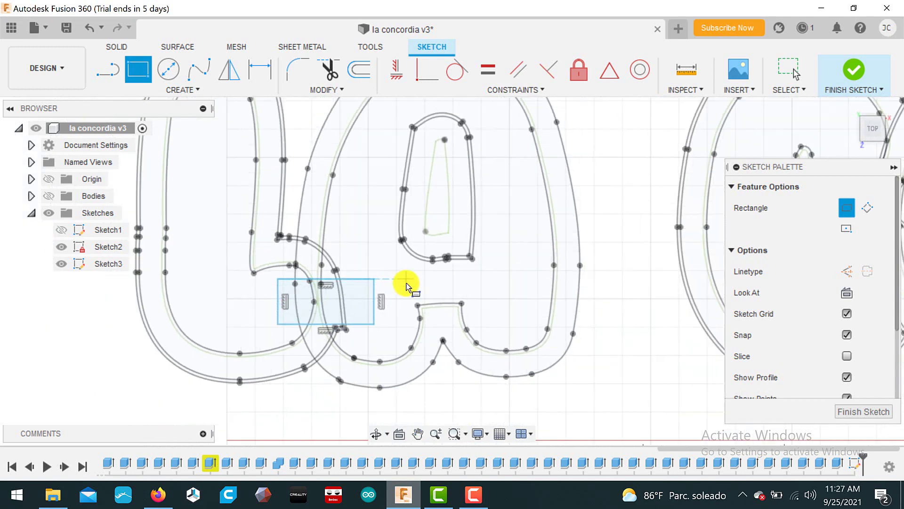
scroll(465, 278, "down", 2)
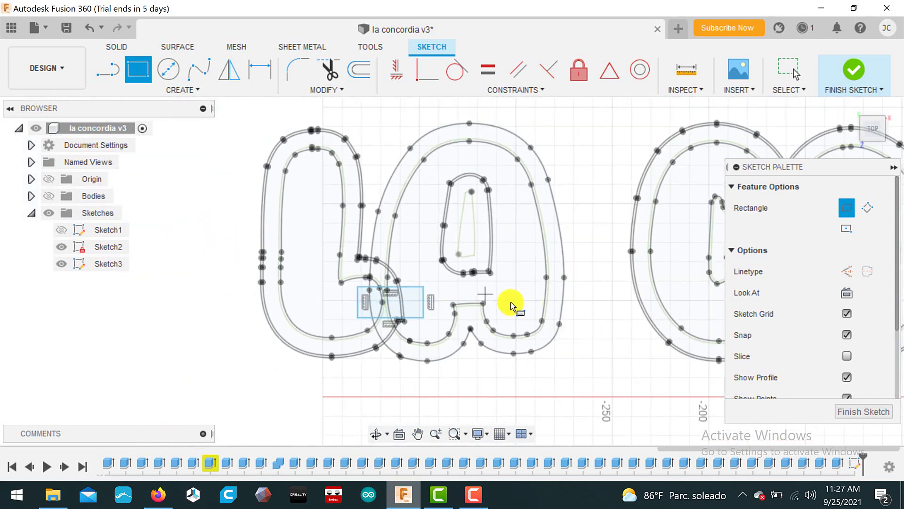
scroll(501, 304, "down", 1)
scroll(678, 293, "up", 1)
scroll(678, 293, "up", 3)
scroll(516, 259, "down", 3)
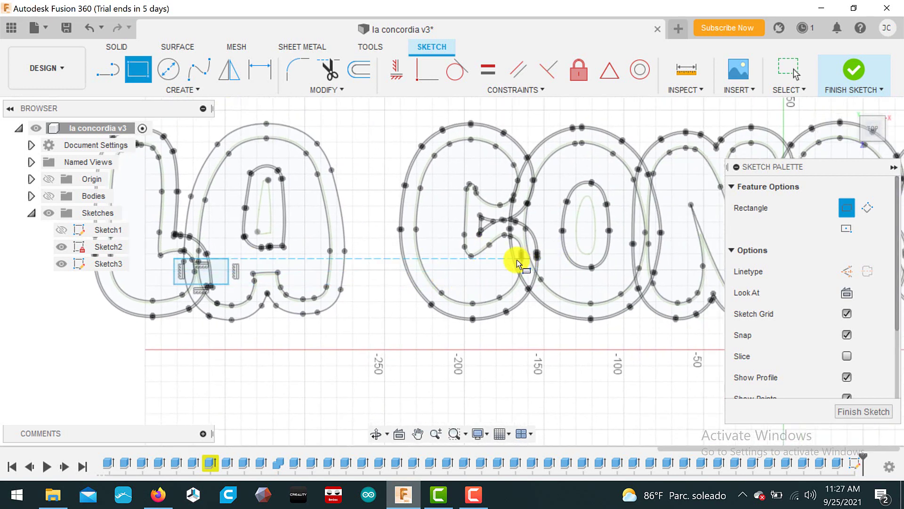
mouse_move(897, 438)
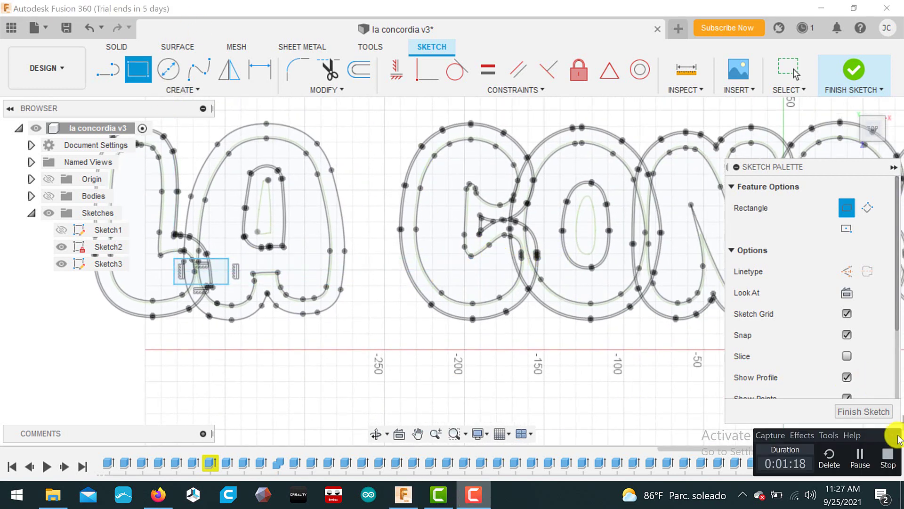
scroll(452, 292, "up", 1)
scroll(453, 293, "down", 1)
scroll(455, 279, "up", 1)
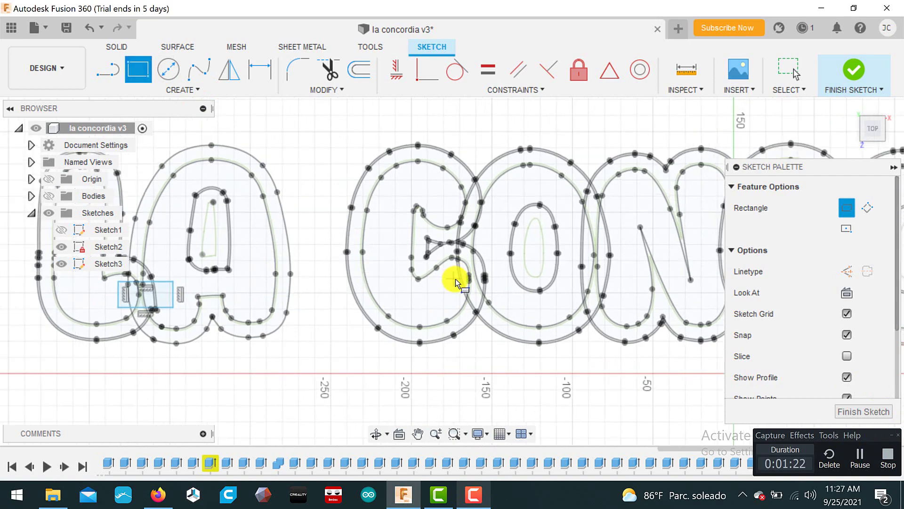
scroll(439, 281, "up", 2)
Draw bridge rectangles across the C–O, O–N and N–C junctions.
left_click(436, 259)
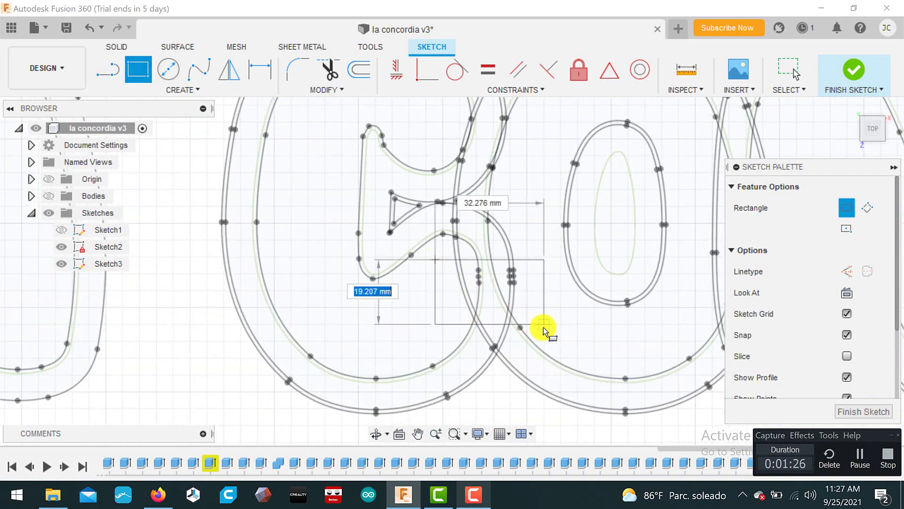
key("Tab")
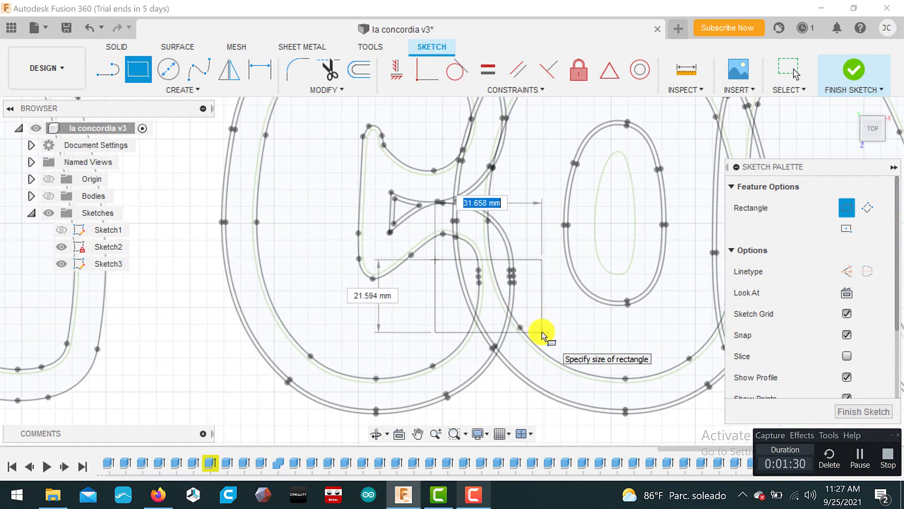
left_click(541, 323)
scroll(541, 323, "down", 3)
scroll(471, 283, "down", 1)
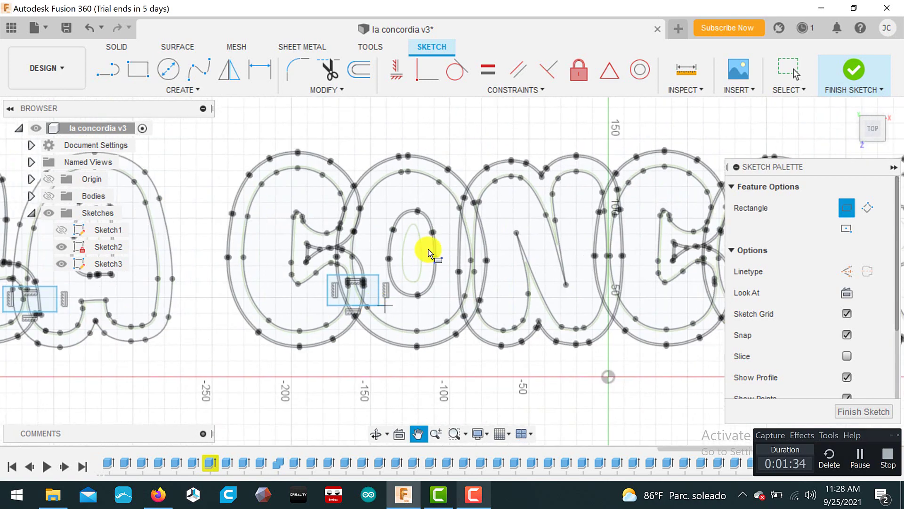
left_click(448, 241)
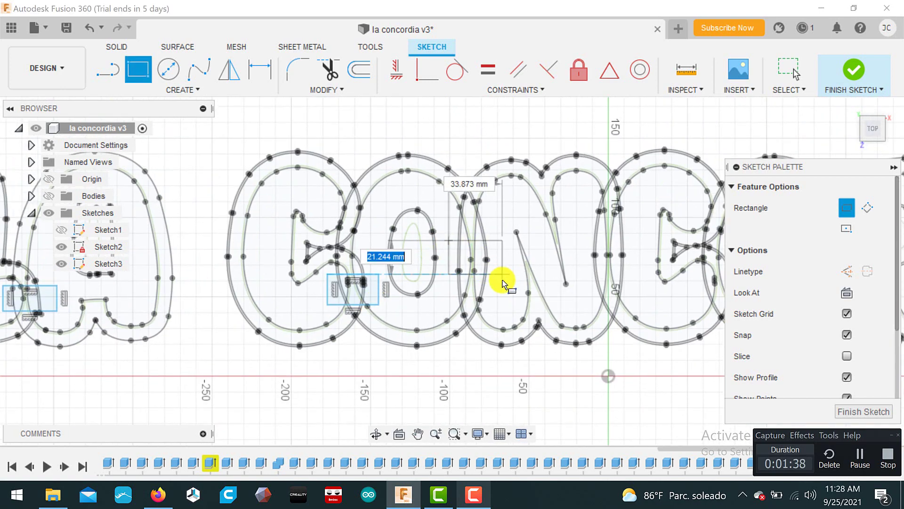
left_click(502, 274)
scroll(503, 291, "down", 1)
middle_click_drag(503, 291, 460, 250)
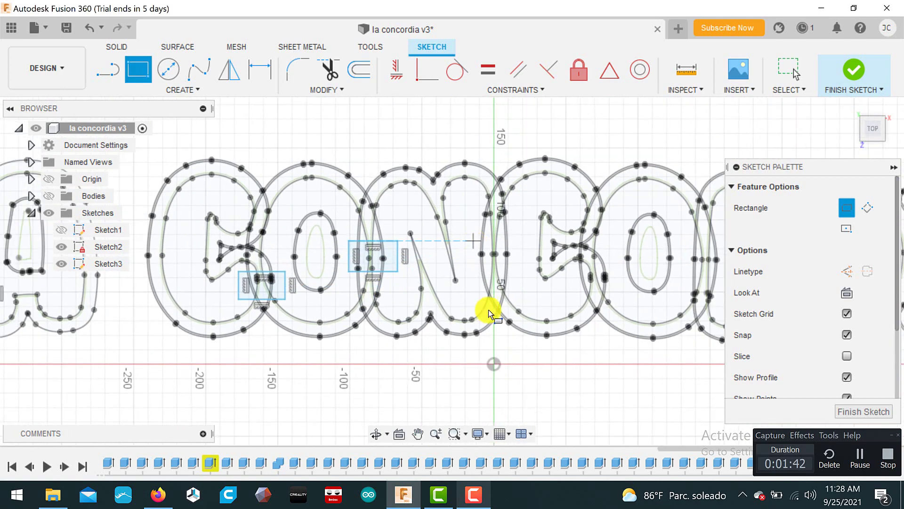
left_click(472, 238)
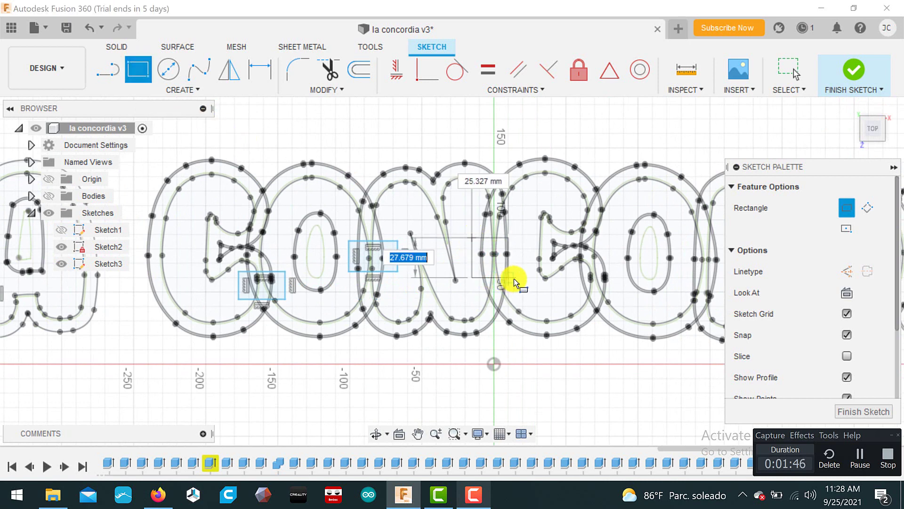
left_click(518, 272)
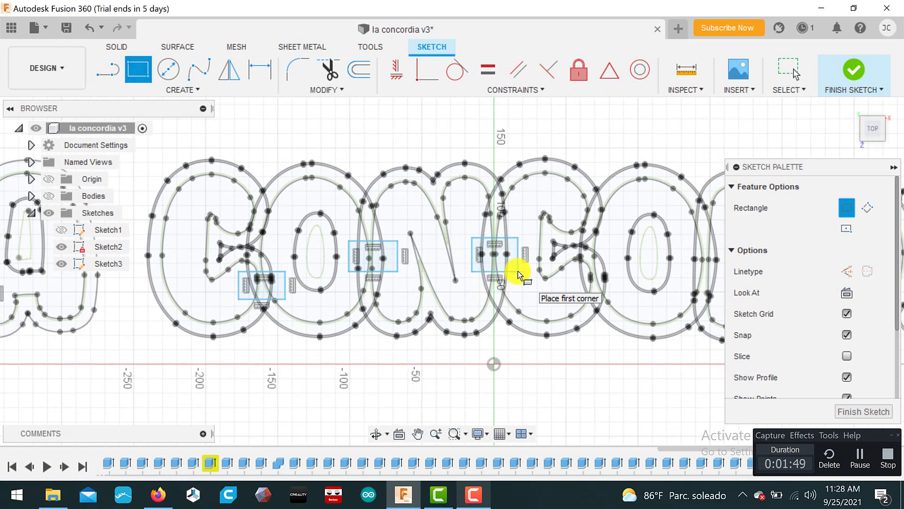
Draw bridge rectangles across the second C–O, O–R and R–D junctions.
left_click(573, 278)
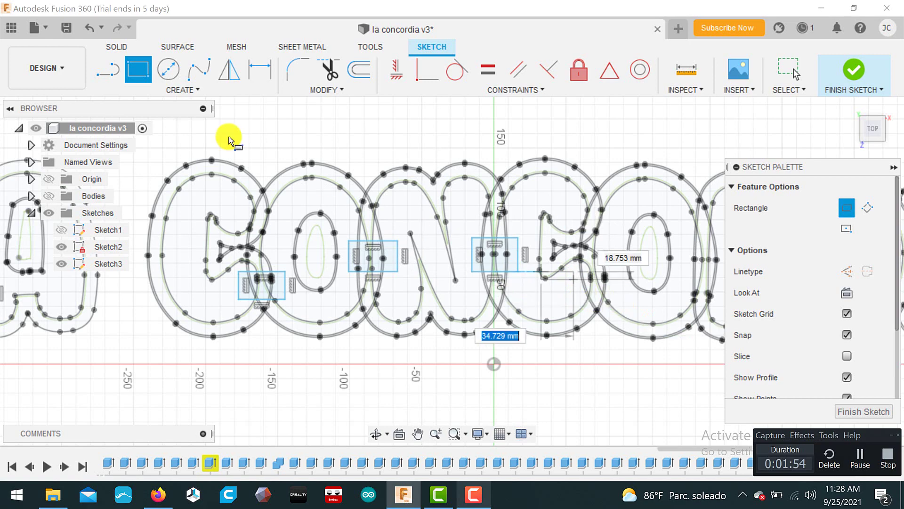
left_click(138, 71)
scroll(577, 272, "up", 3)
scroll(584, 275, "up", 3)
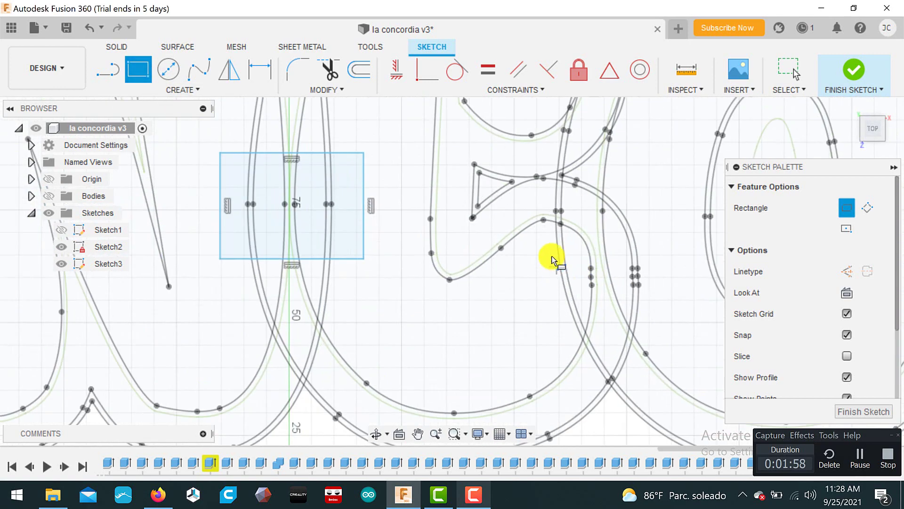
left_click(668, 349)
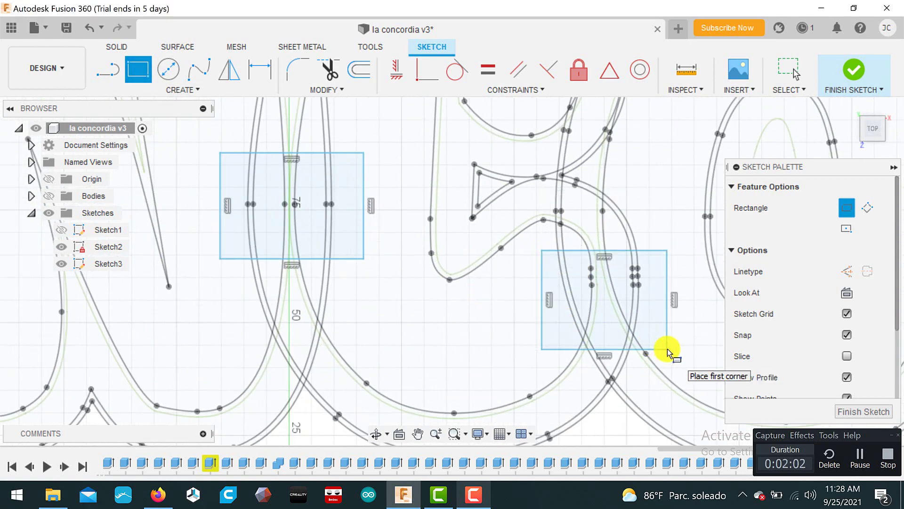
scroll(667, 349, "down", 3)
mouse_move(668, 348)
middle_mouse_down()
mouse_move(402, 316)
mouse_move(484, 263)
middle_mouse_up()
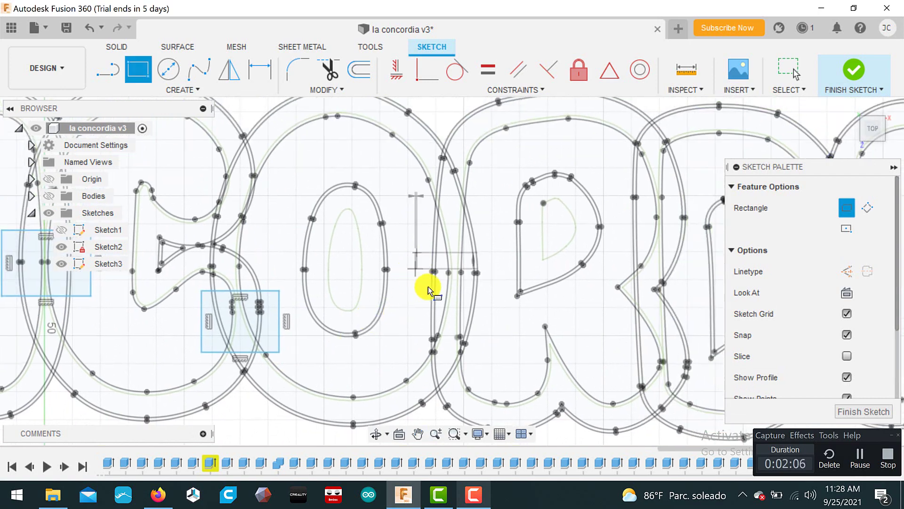
left_click(494, 313)
scroll(493, 313, "down", 2)
middle_click_drag(493, 314, 406, 292)
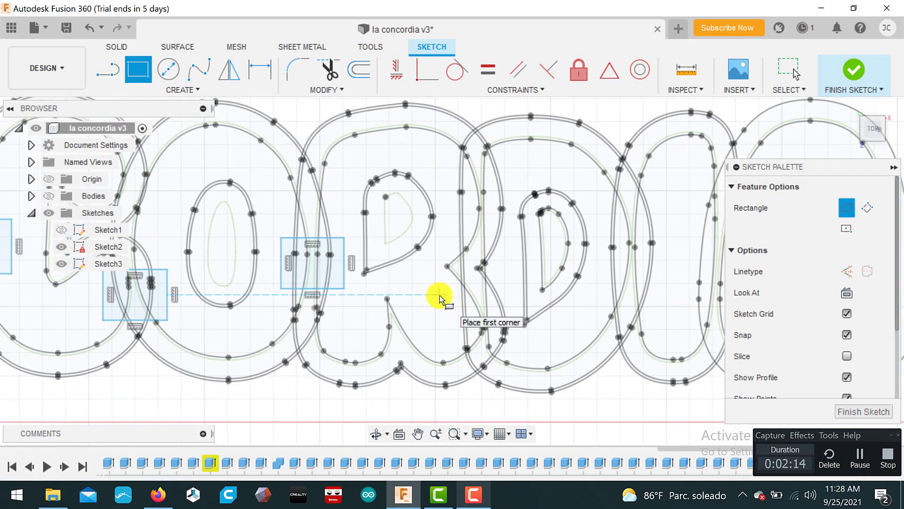
left_click(440, 295)
left_click(510, 347)
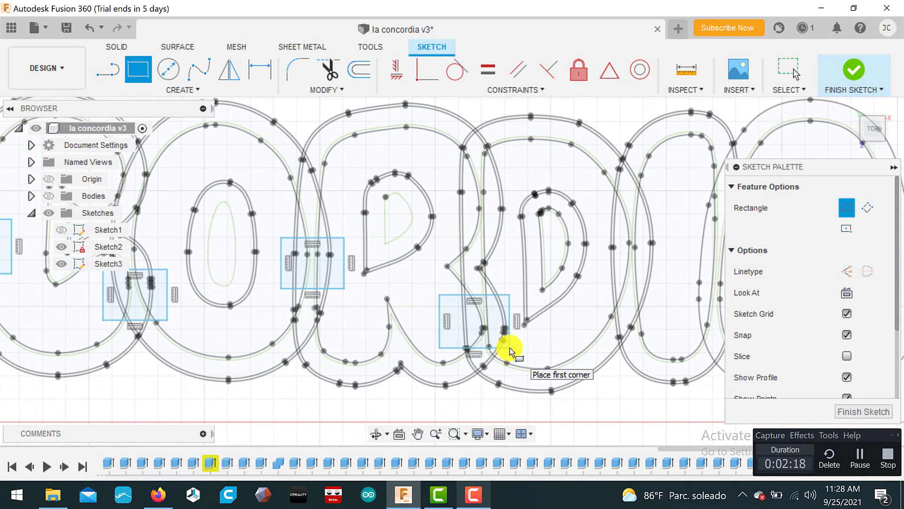
Draw the final bridge rectangles across the D–I and I–A junctions.
middle_click_drag(575, 319, 446, 240)
left_click(454, 227)
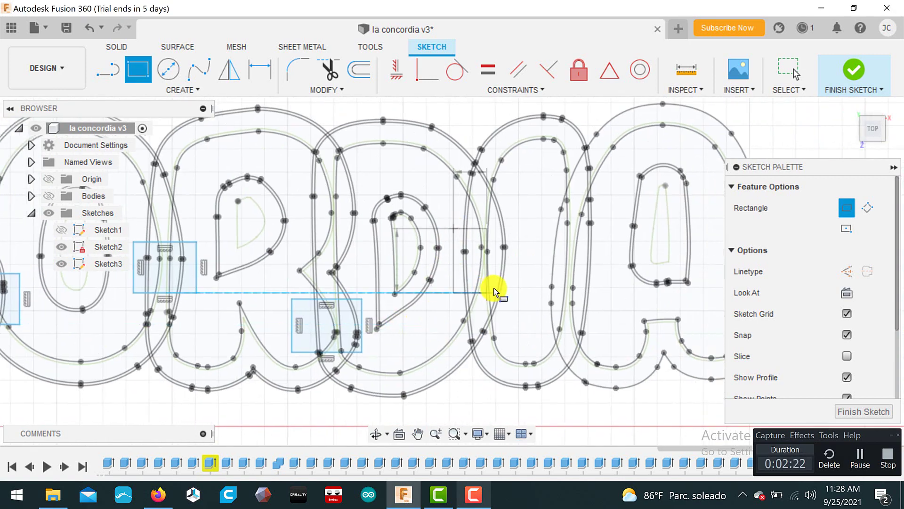
left_click(517, 286)
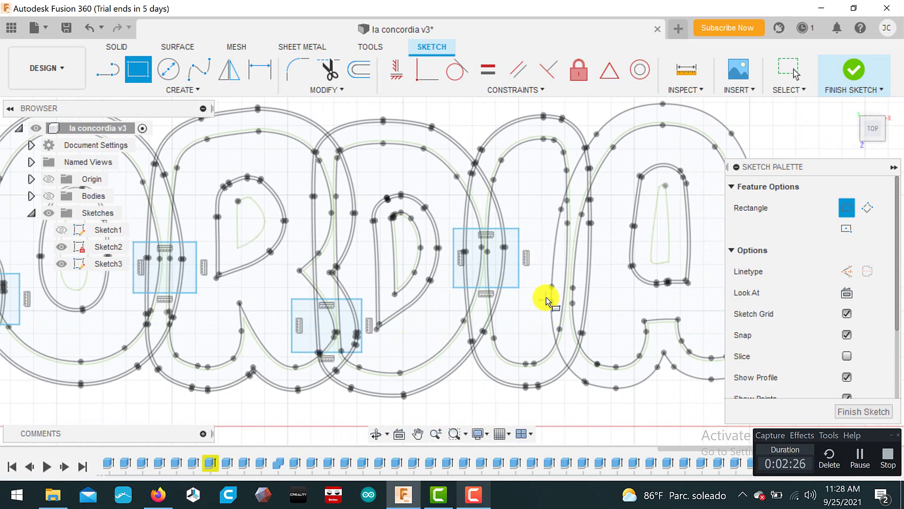
left_click(542, 240)
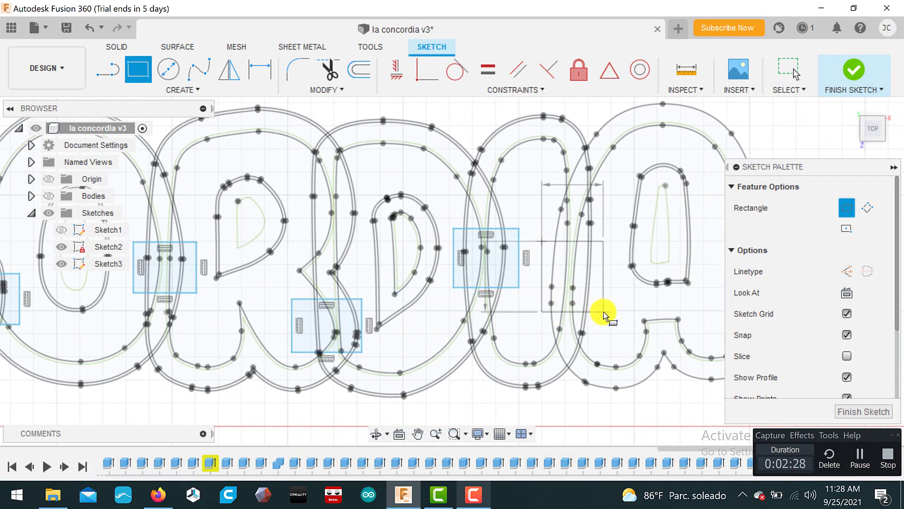
left_click(600, 286)
scroll(605, 311, "down", 3)
scroll(609, 332, "down", 3)
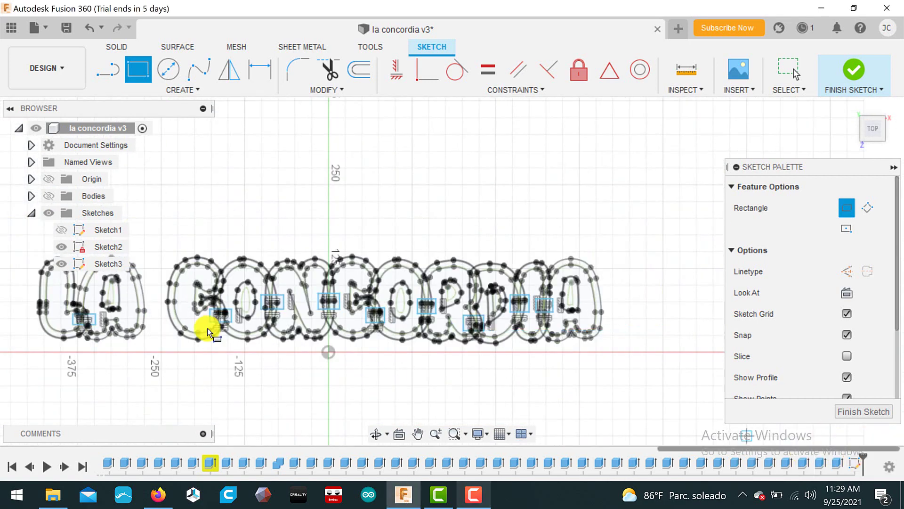
Show all bodies, hide Body31–Body37, and zoom out to fit the whole LA CONCORDIA.
left_click(31, 196)
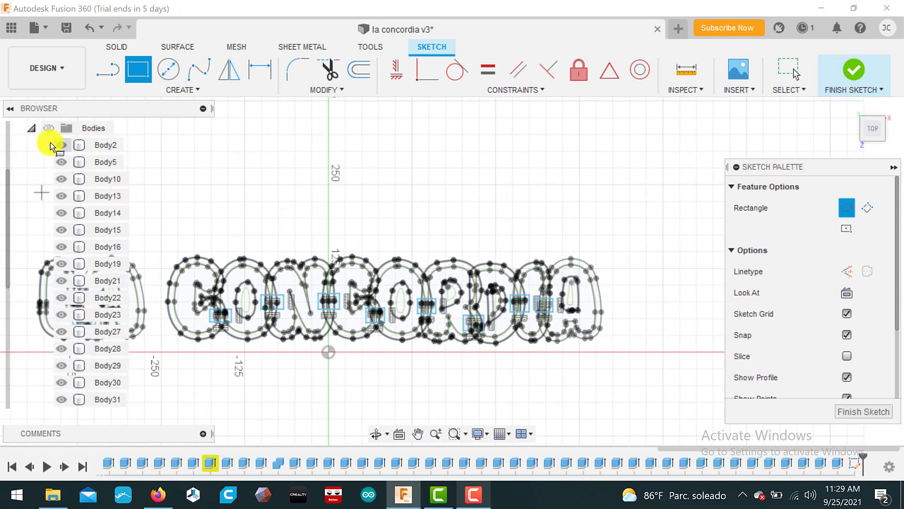
left_click(48, 126)
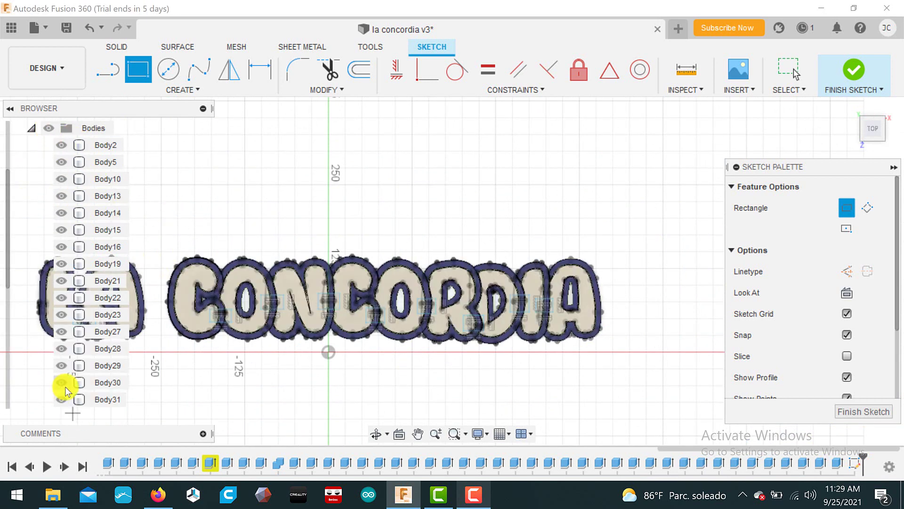
scroll(6, 306, "down", 2)
scroll(6, 317, "down", 5)
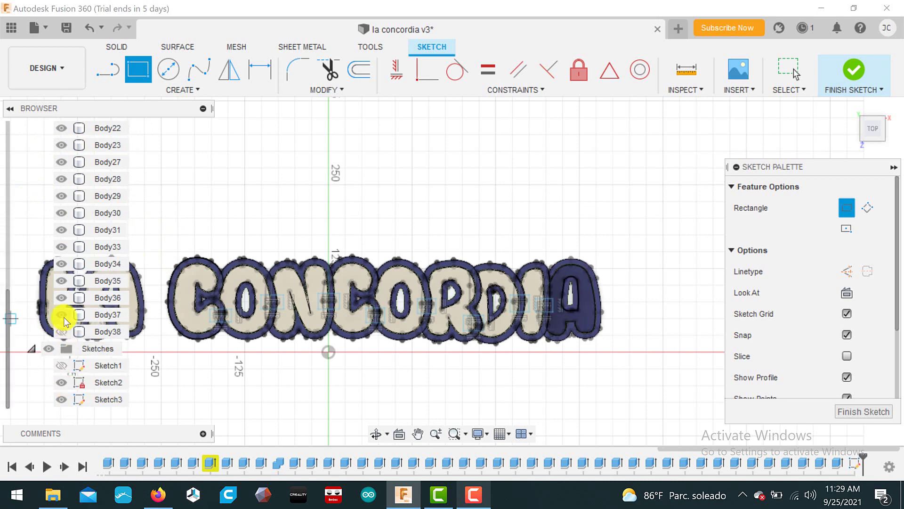
left_click_drag(64, 317, 59, 172)
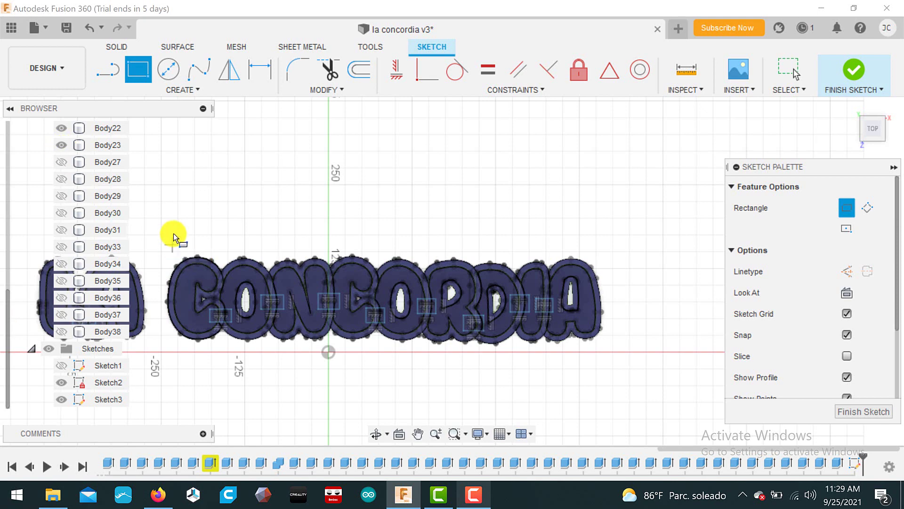
scroll(238, 222, "down", 2)
middle_click_drag(238, 222, 307, 216)
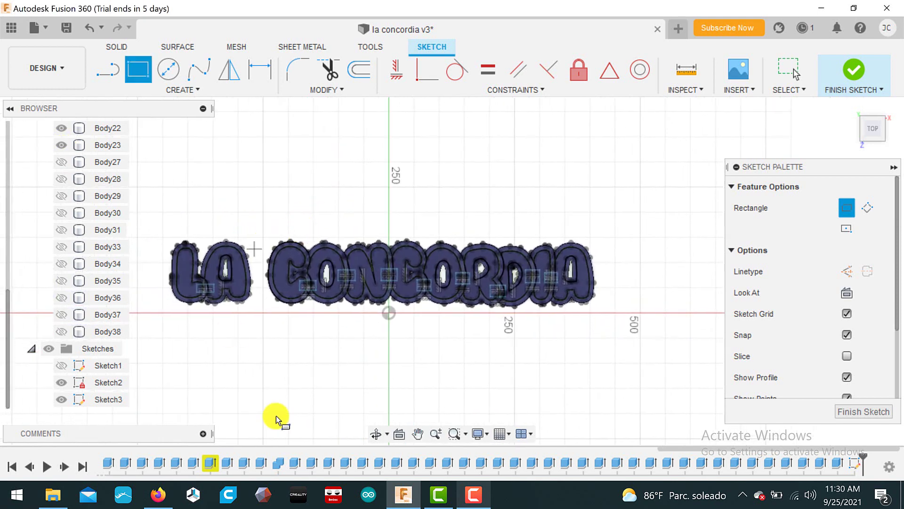
left_click(473, 495)
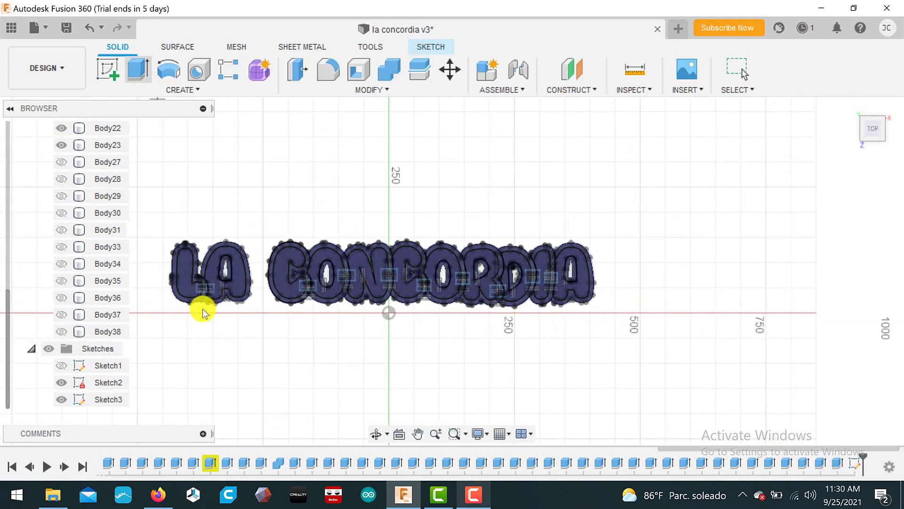
Start Extrude and hide the bodies and letter outline sketches to expose the bridge rectangles.
key("e")
scroll(205, 304, "up", 3)
scroll(205, 306, "up", 1)
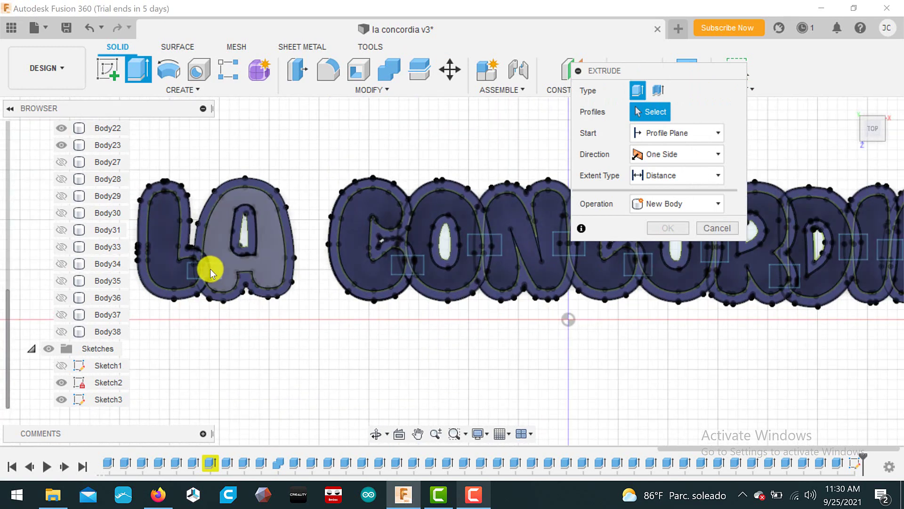
scroll(19, 218, "up", 1)
scroll(18, 212, "up", 5)
scroll(21, 208, "up", 5)
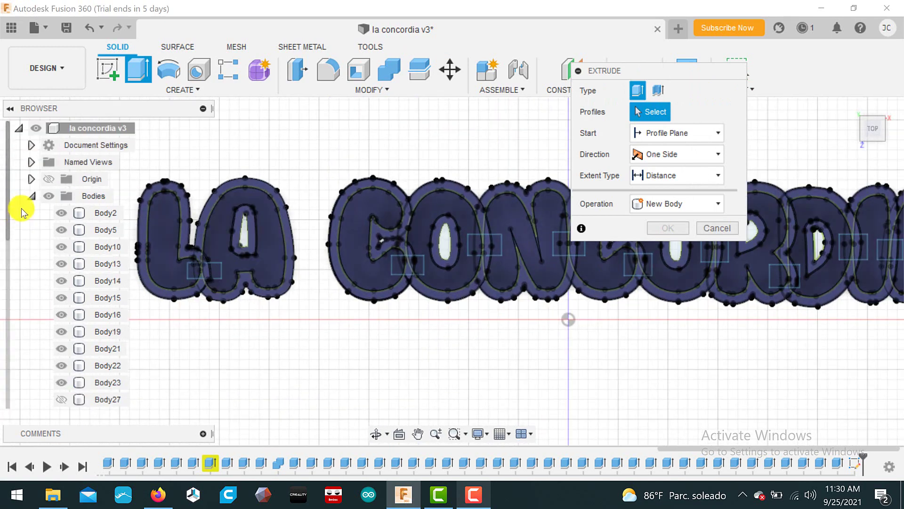
left_click(45, 196)
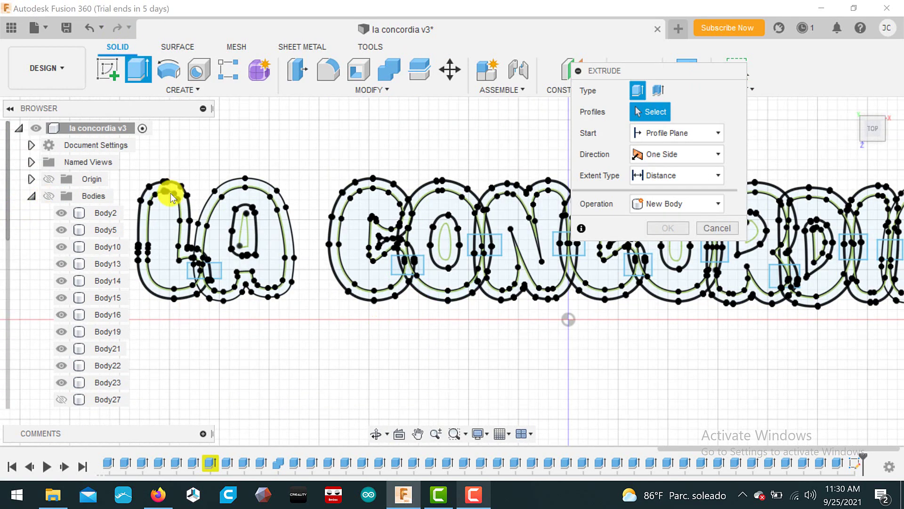
left_click(31, 196)
left_click(61, 229)
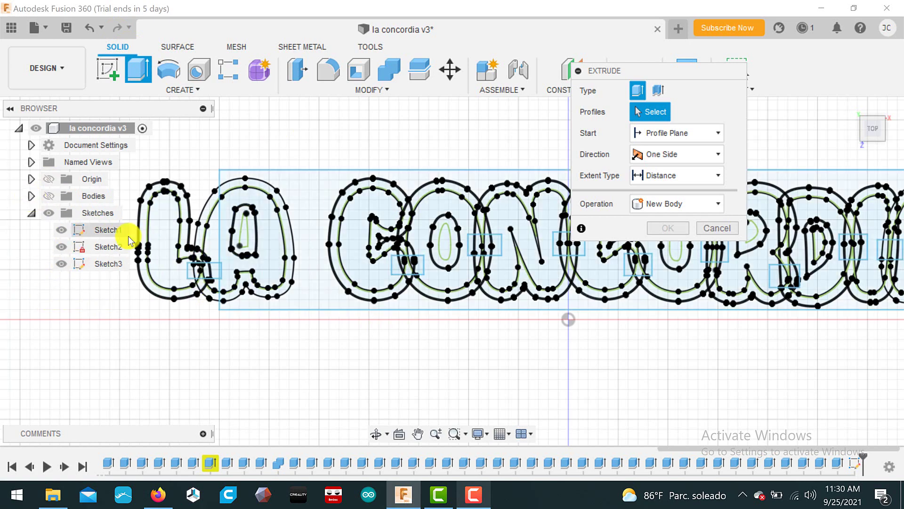
left_click(61, 247)
left_click(61, 229)
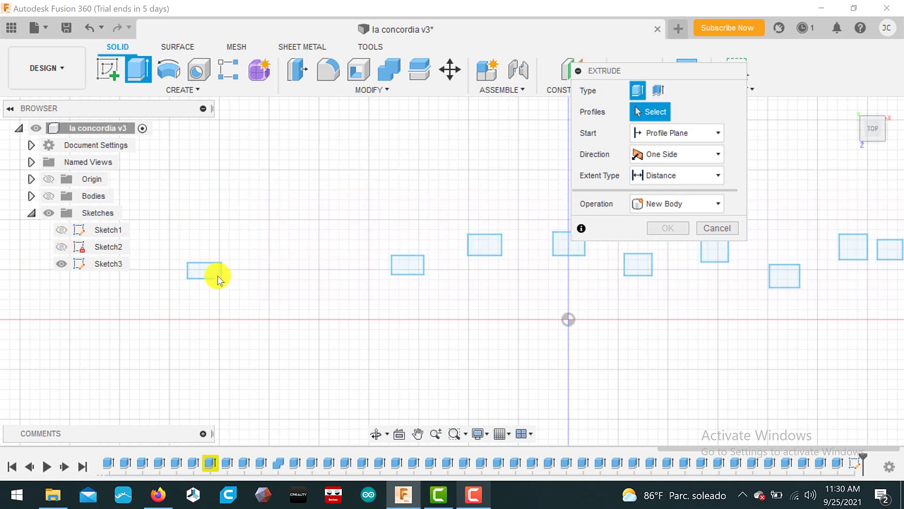
Select all nine bridge rectangles as extrusion profiles.
left_click(208, 274)
left_click(403, 262)
left_click(484, 245)
middle_click_drag(485, 244, 279, 272)
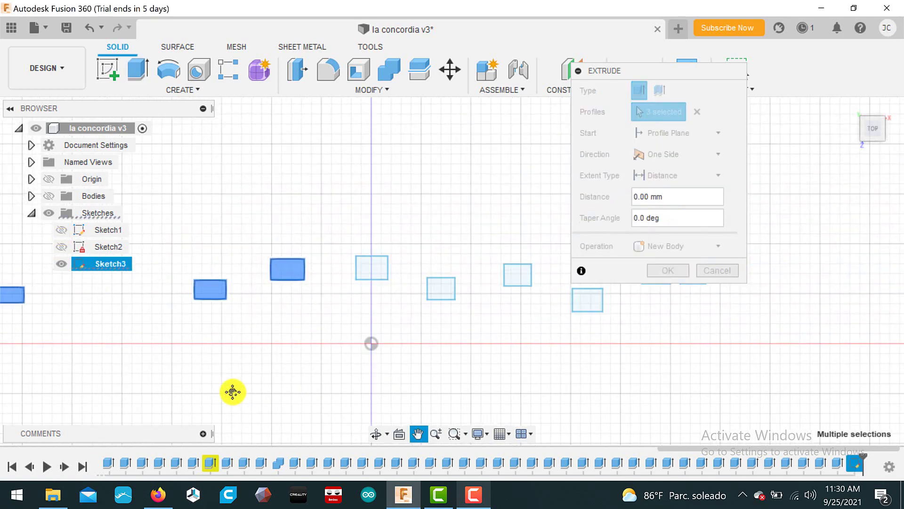
left_click(362, 270)
left_click(433, 289)
left_click(499, 281)
left_click(579, 303)
middle_click_drag(538, 323, 458, 320)
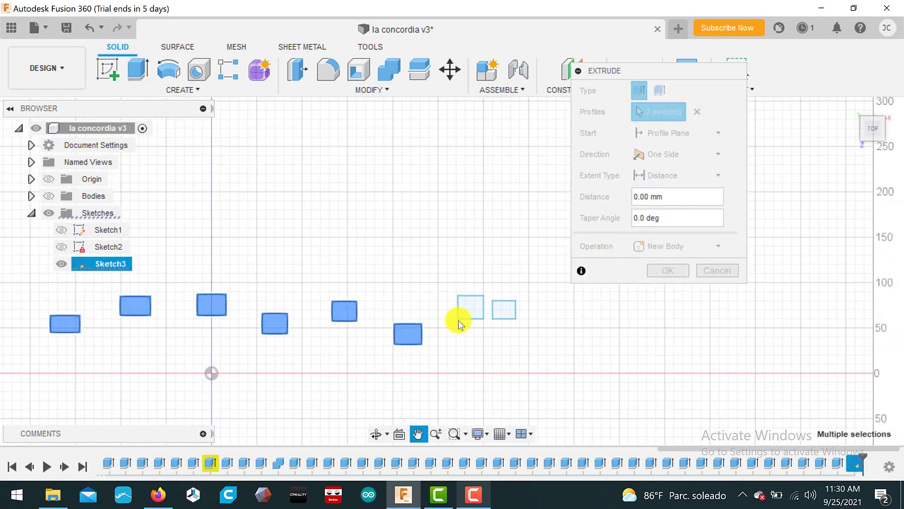
left_click(464, 311)
left_click(499, 307)
Cut the rectangles two-sided, 1 mm and -14 mm, notching gaps into the letter walls.
left_click(677, 154)
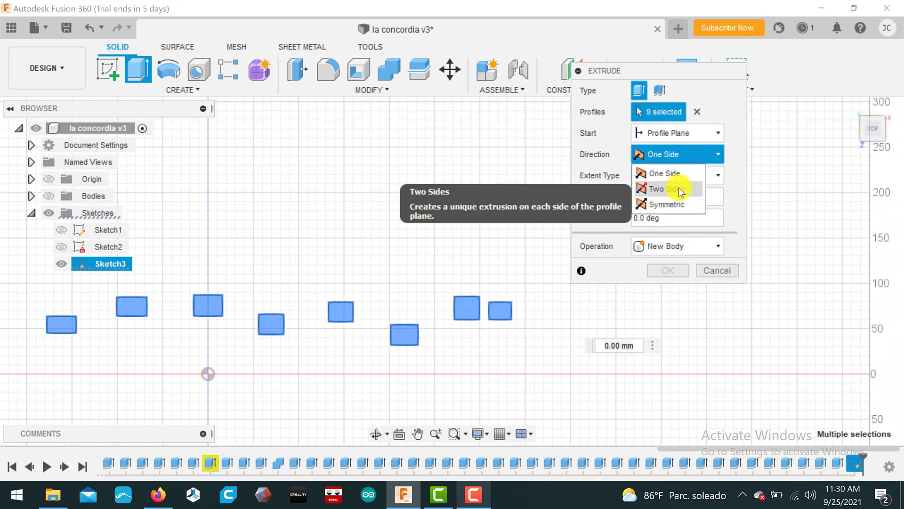
left_click(679, 188)
left_click_drag(645, 218, 624, 220)
type("1")
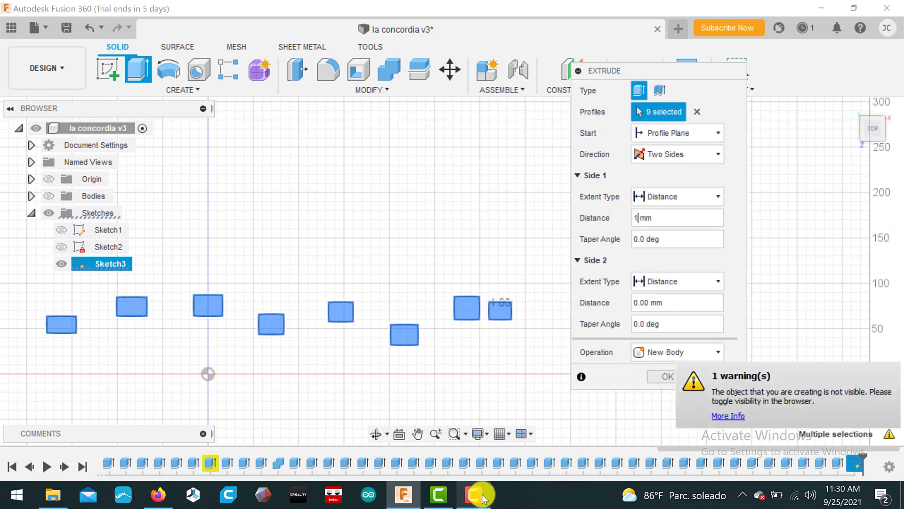
left_click_drag(648, 309, 637, 302)
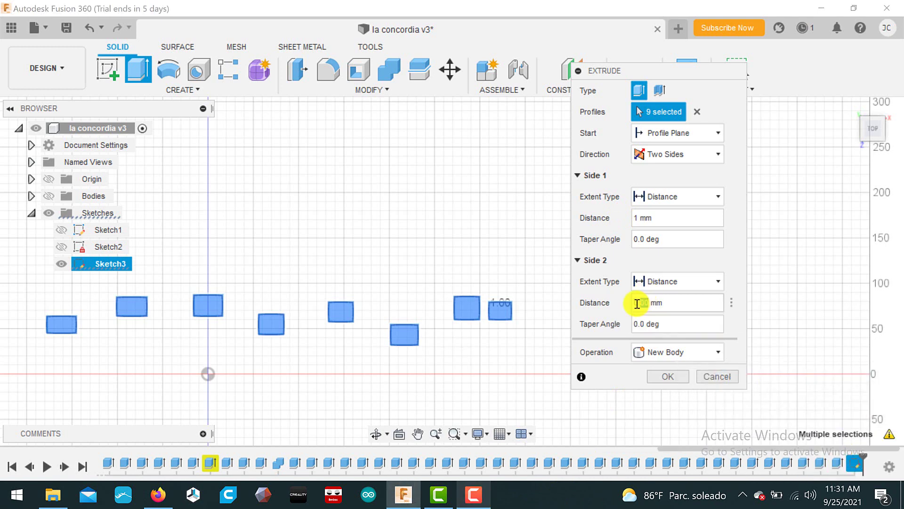
type("-14")
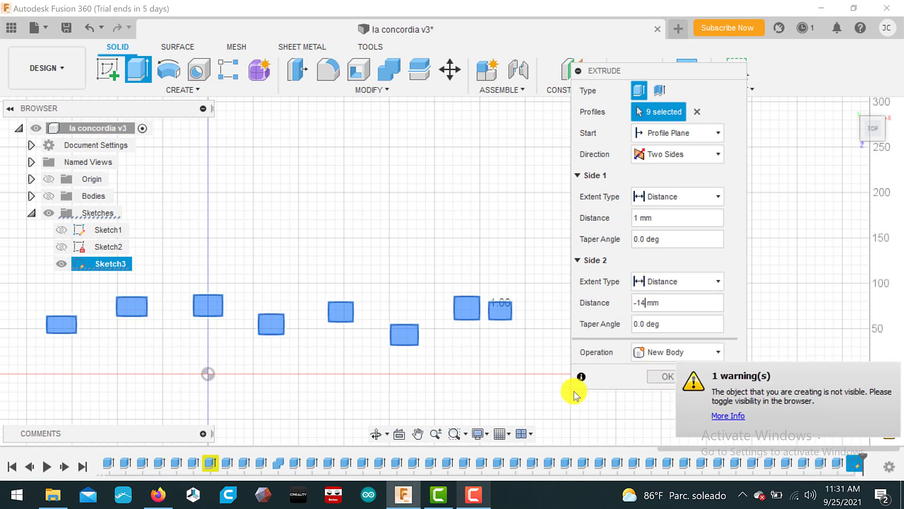
left_click(680, 351)
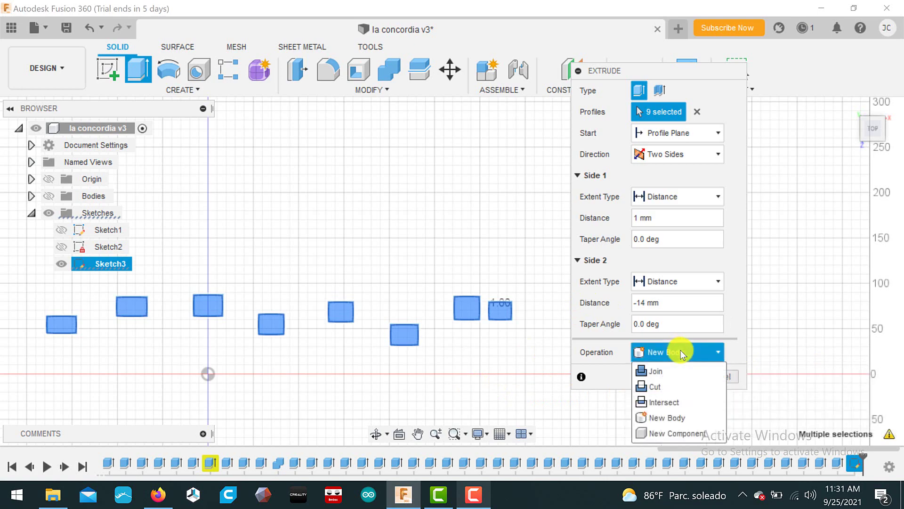
left_click(668, 389)
scroll(511, 382, "down", 3)
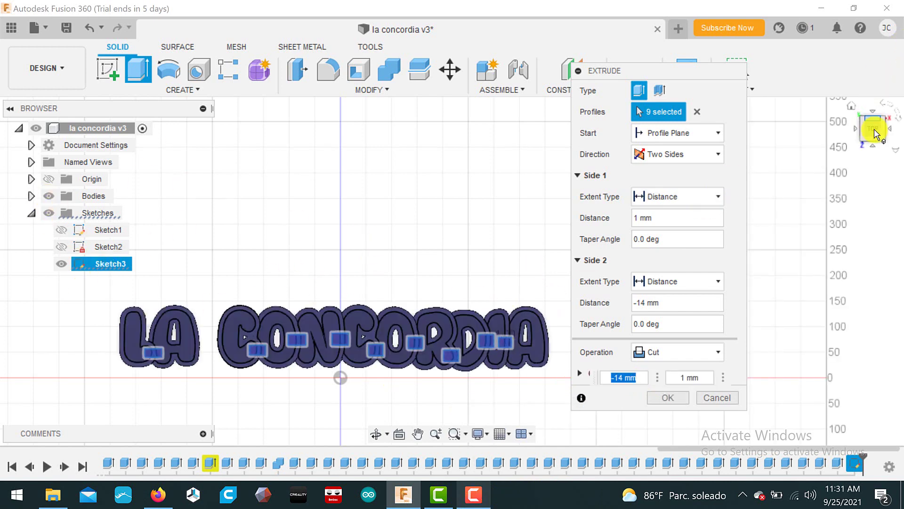
left_click_drag(899, 136, 890, 87)
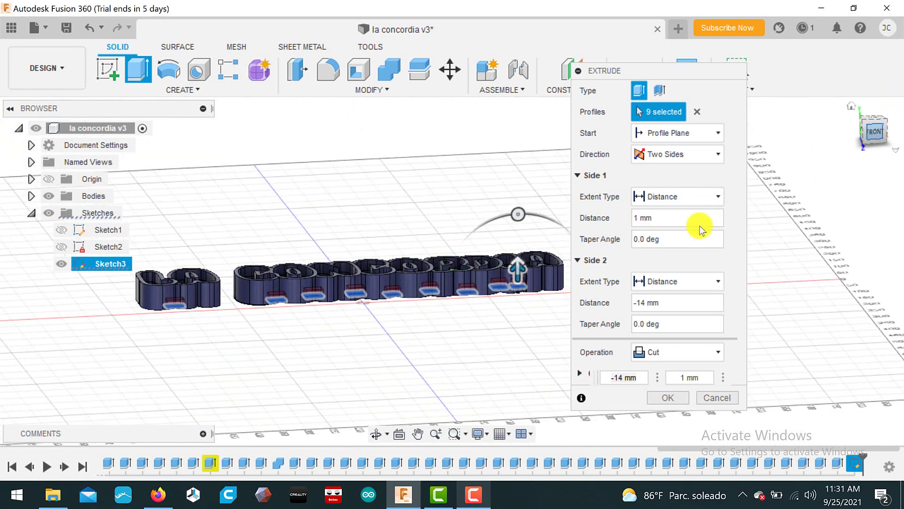
left_click(680, 397)
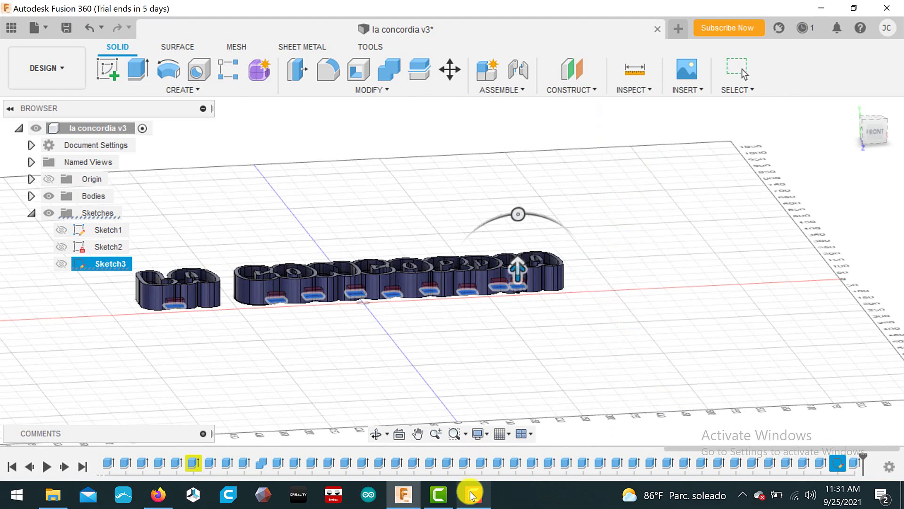
key("Escape")
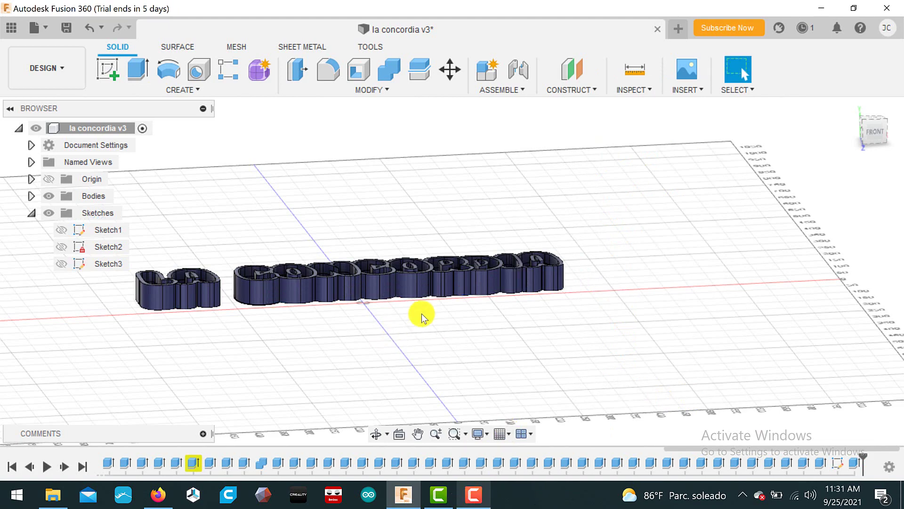
mouse_move(877, 131)
left_mouse_down()
mouse_move(878, 173)
mouse_move(454, 303)
mouse_move(390, 296)
mouse_move(420, 289)
mouse_move(471, 242)
mouse_move(516, 266)
mouse_move(503, 240)
mouse_move(414, 365)
mouse_move(360, 302)
left_mouse_up()
scroll(252, 324, "up", 2)
scroll(252, 324, "up", 4)
left_click(377, 439)
key("Escape")
scroll(380, 298, "up", 3)
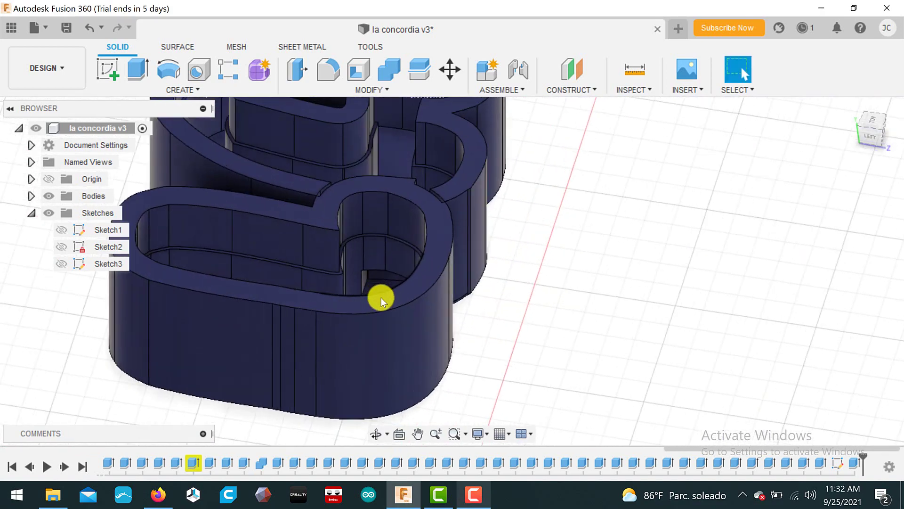
scroll(380, 298, "up", 3)
scroll(380, 298, "up", 2)
scroll(622, 273, "down", 3)
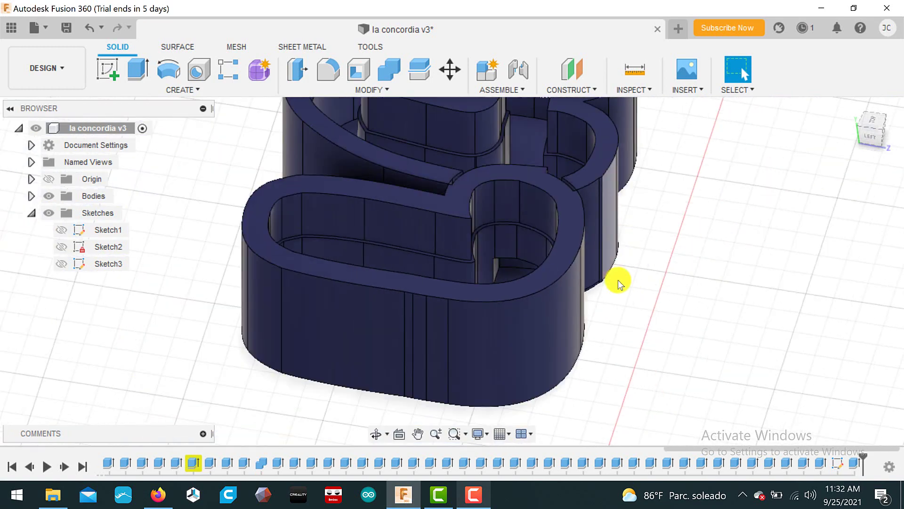
scroll(615, 289, "down", 3)
scroll(615, 298, "down", 2)
scroll(617, 313, "down", 2)
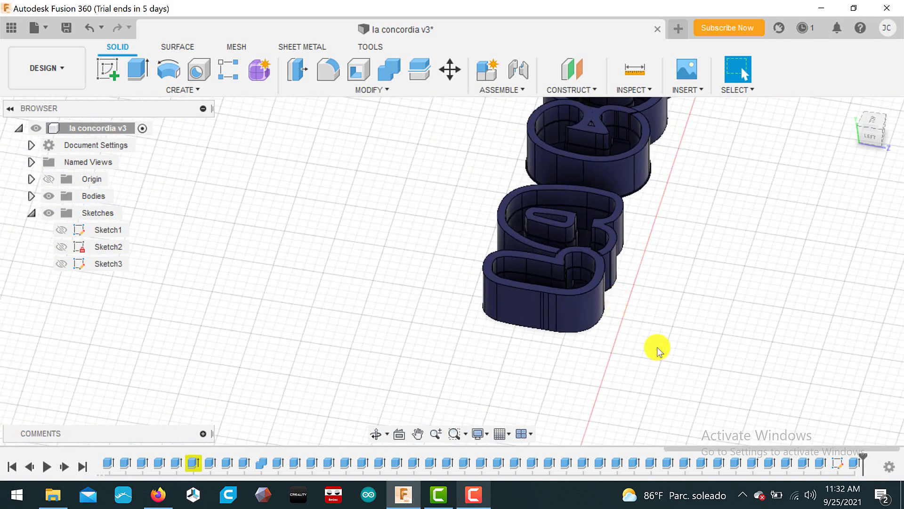
scroll(656, 347, "down", 2)
left_click(872, 124)
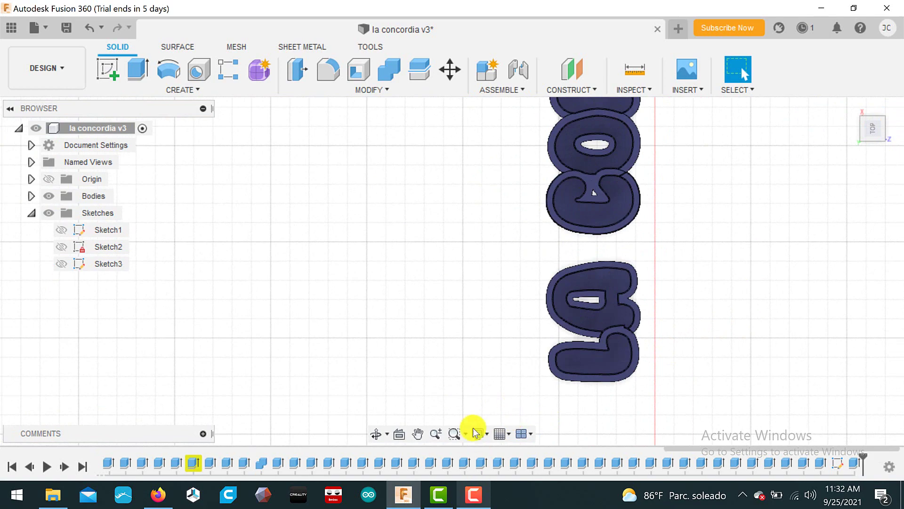
left_click(853, 108)
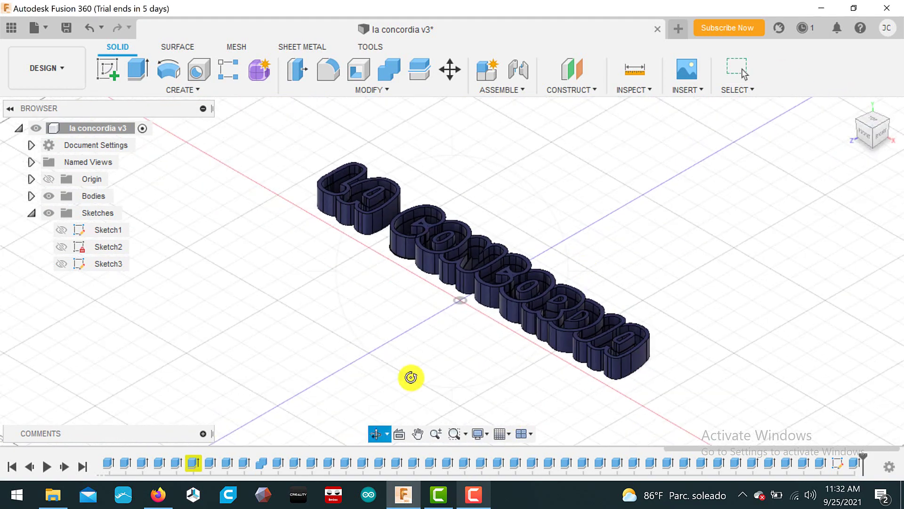
mouse_move(409, 377)
middle_mouse_down("shift")
mouse_move(470, 369)
mouse_move(470, 397)
mouse_move(513, 391)
mouse_move(516, 359)
mouse_move(499, 383)
middle_mouse_up("shift")
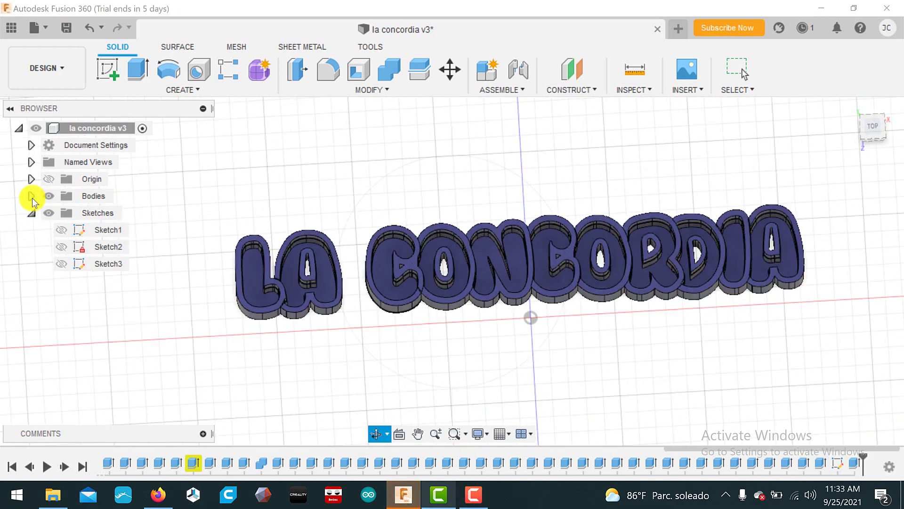
Hide the outer walls (Body14–Body23), keeping the inner letter bodies visible, and open Modify.
left_click(31, 196)
mouse_move(63, 319)
left_mouse_down()
mouse_move(59, 170)
mouse_move(67, 191)
left_mouse_up()
left_click_drag(61, 352, 62, 399)
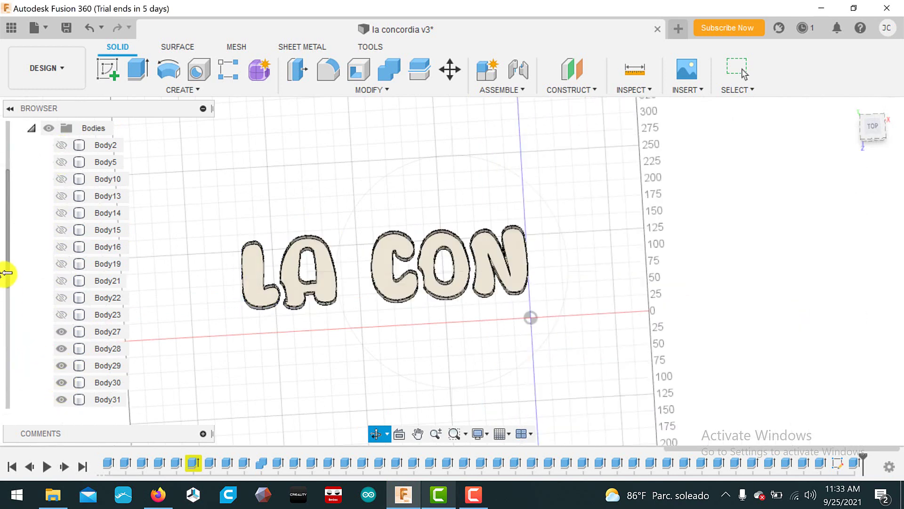
key("Escape")
scroll(12, 339, "down", 3)
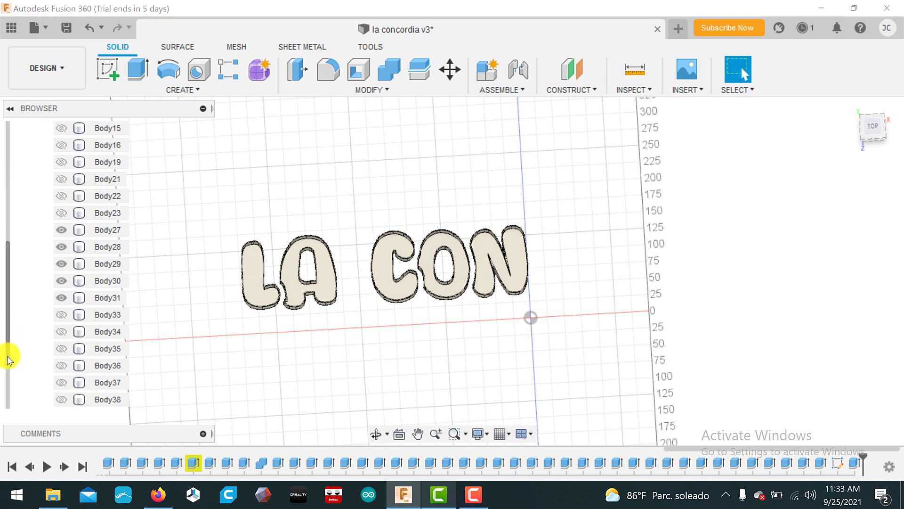
scroll(7, 355, "down", 2)
left_click_drag(61, 247, 61, 331)
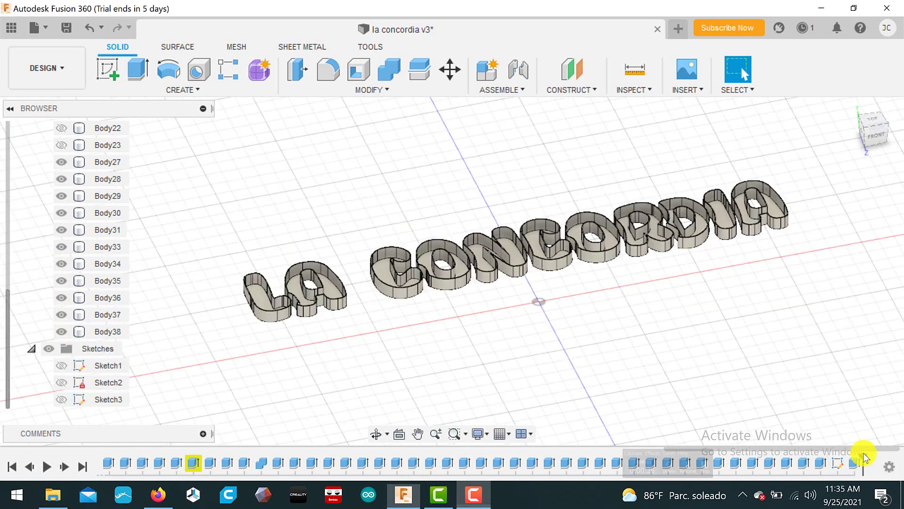
left_click(375, 93)
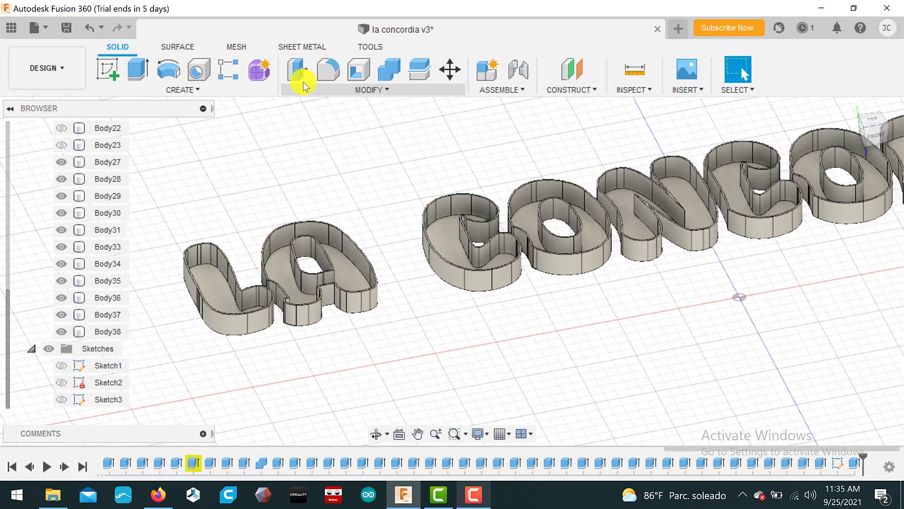
Set up a New Offset Face on the A and L outer wall faces, entering -0.3.
left_click(302, 75)
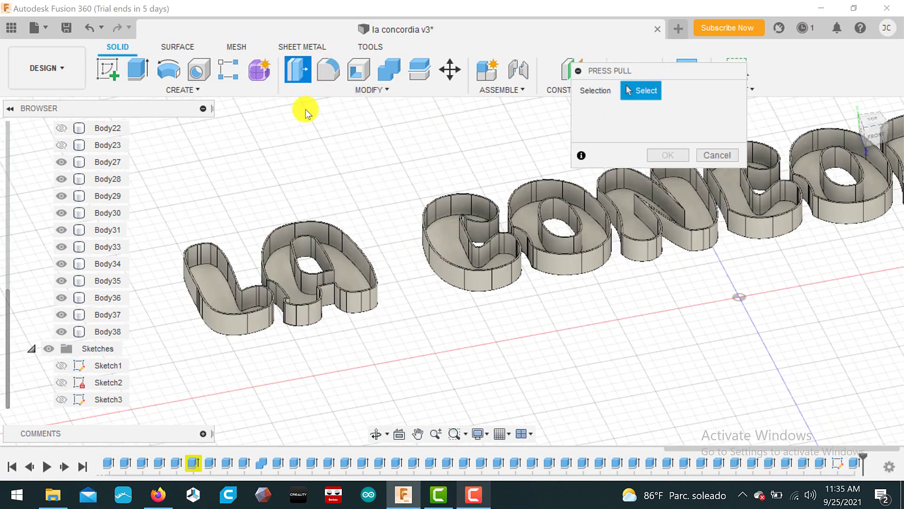
left_click(304, 315)
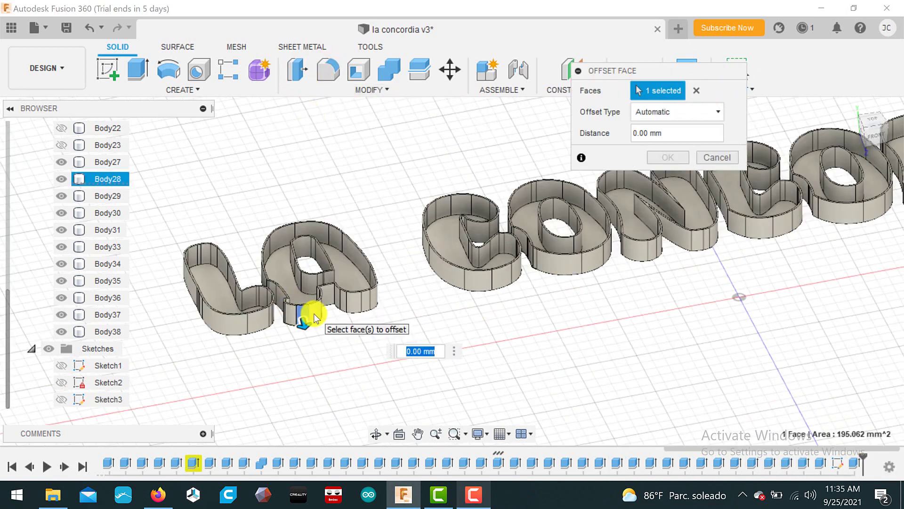
left_click(690, 112)
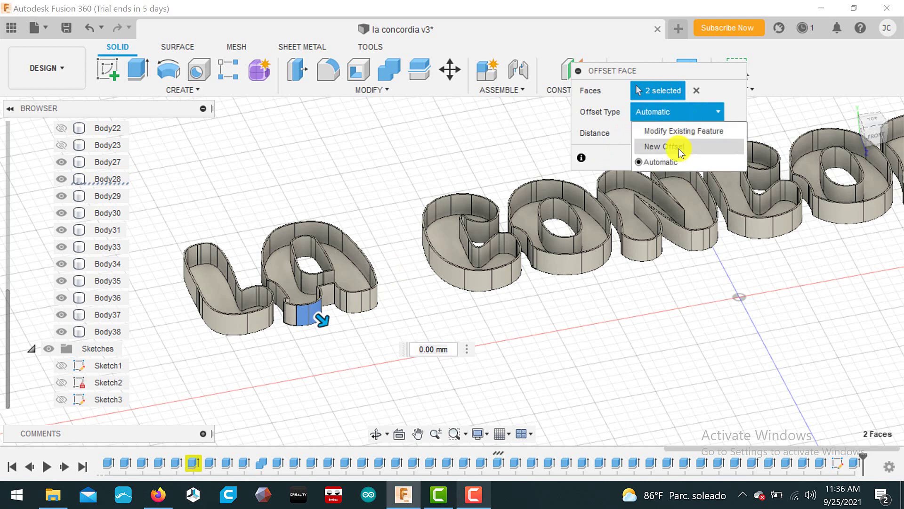
left_click(679, 149)
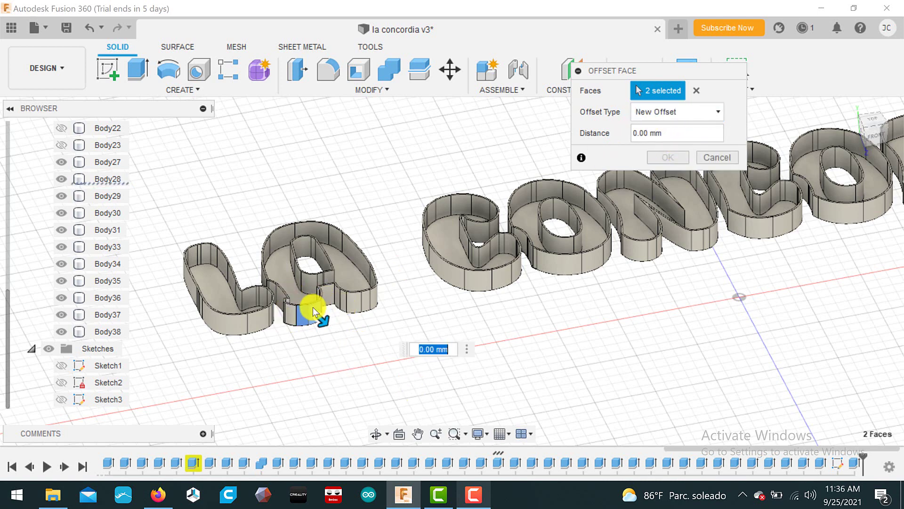
left_click(258, 325)
left_click(228, 324)
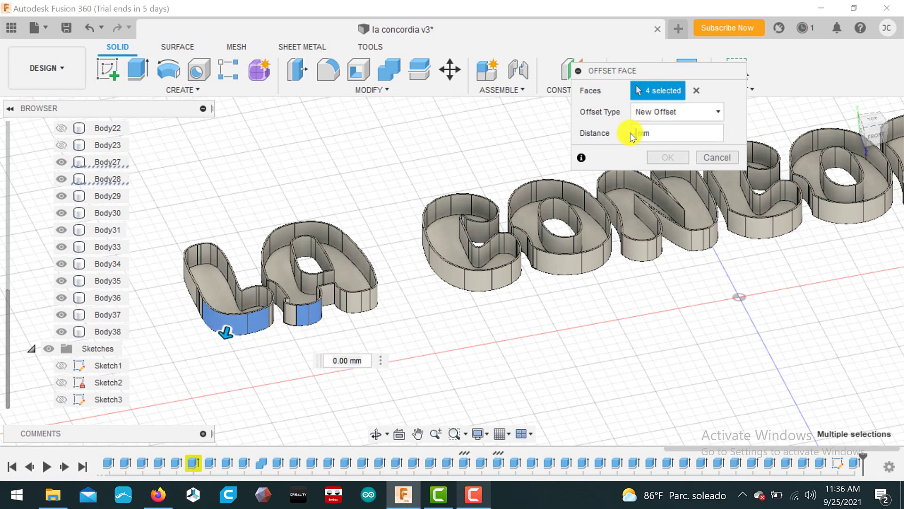
type("-0.3")
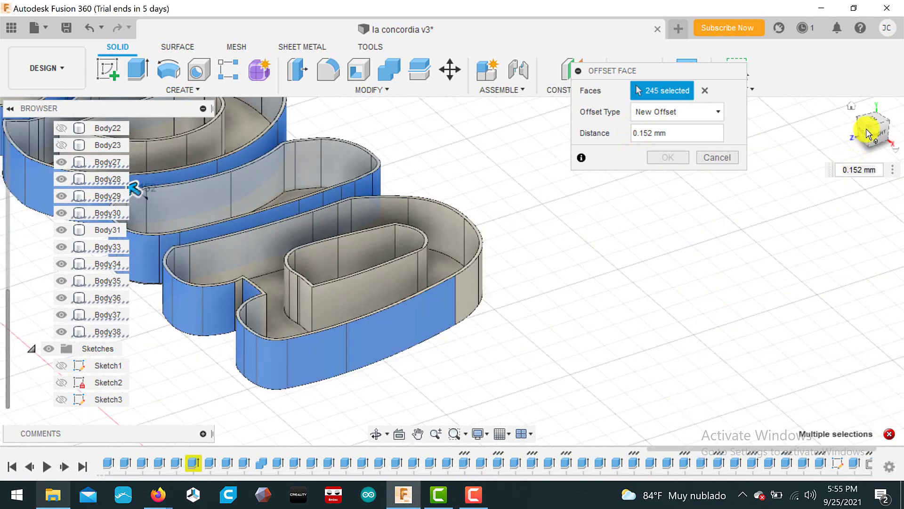
Orbit the lettering and add several more outer wall faces to the offset selection.
left_click_drag(876, 128, 784, 127)
left_click(376, 286)
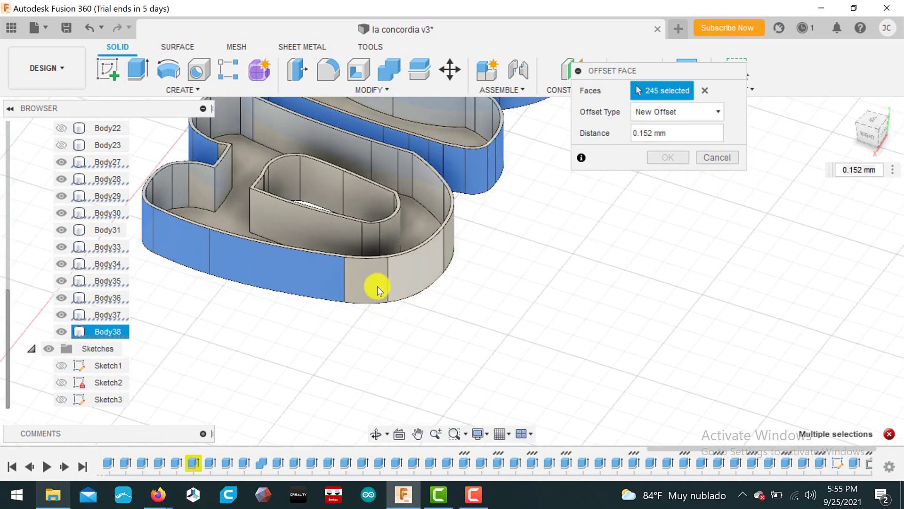
left_click(409, 277)
left_click(451, 236)
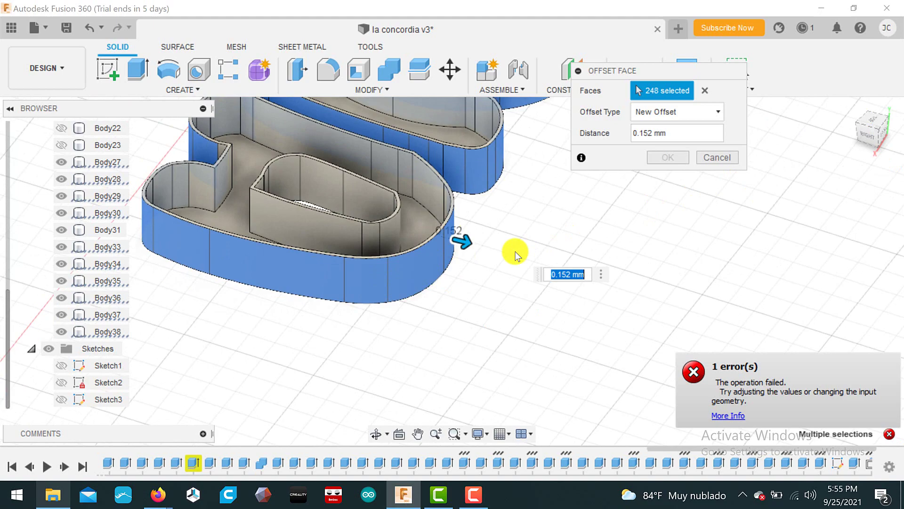
left_click(873, 126)
middle_click_drag(32, 117, 94, 115, "shift")
scroll(221, 246, "up", 3)
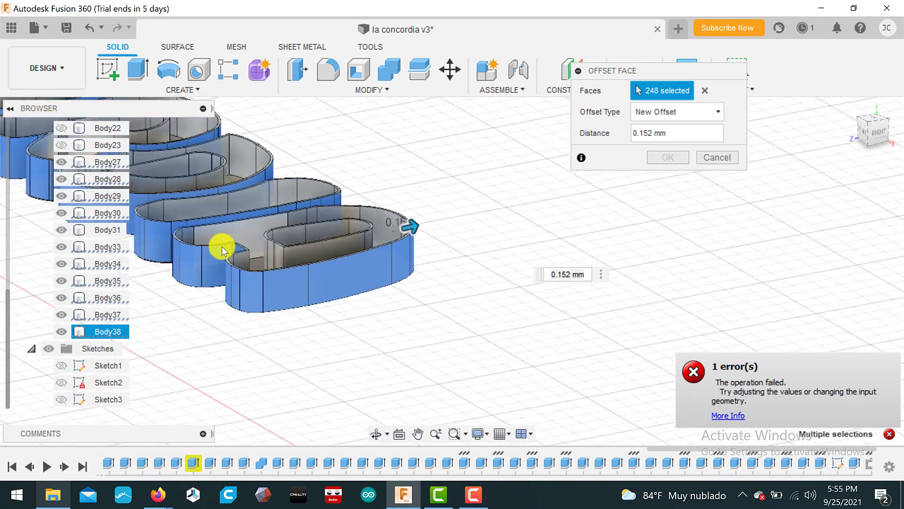
scroll(239, 258, "up", 2)
left_click(233, 247)
Add the remaining wall faces along the inner curve and other missed walls.
mouse_move(606, 250)
middle_mouse_down("shift")
mouse_move(825, 132)
mouse_move(693, 133)
middle_mouse_up("shift")
left_click(346, 228)
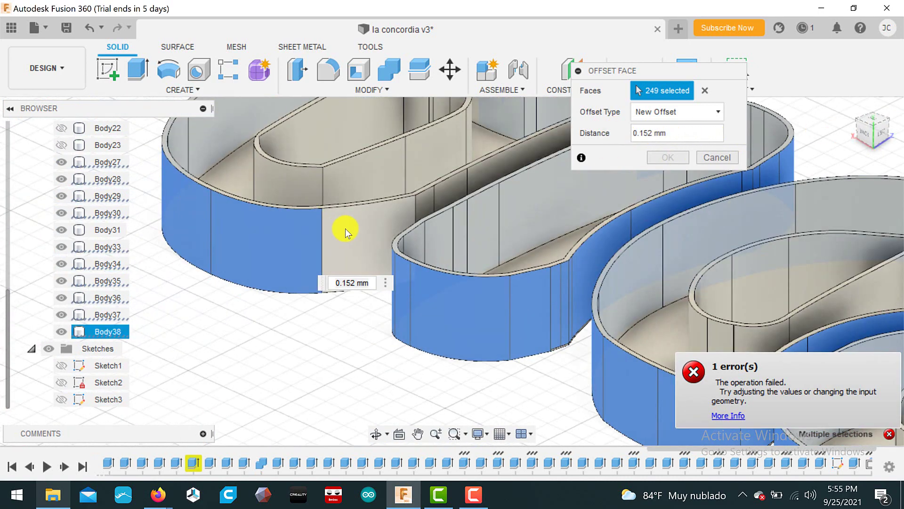
left_click(450, 191)
left_click(497, 174)
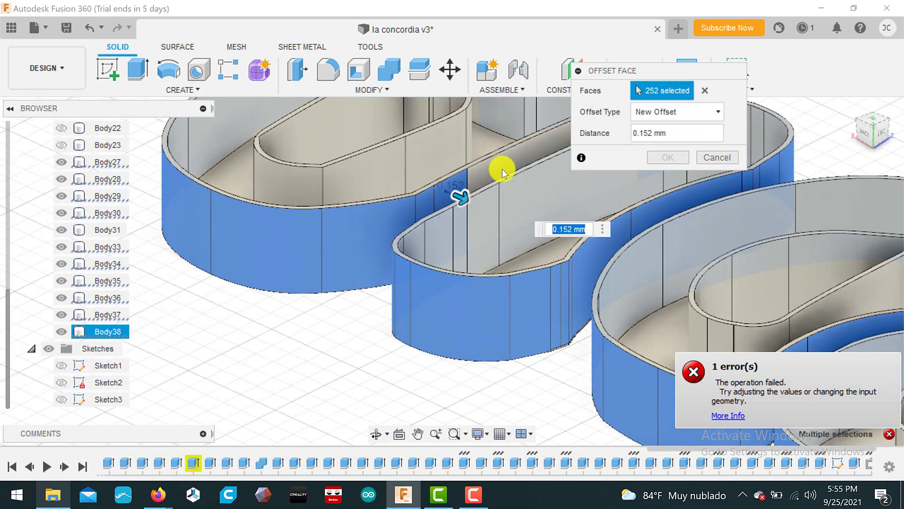
left_click(502, 169)
mouse_move(852, 108)
middle_mouse_down("shift")
mouse_move(783, 137)
mouse_move(713, 134)
mouse_move(739, 296)
middle_mouse_up("shift")
left_click(739, 296)
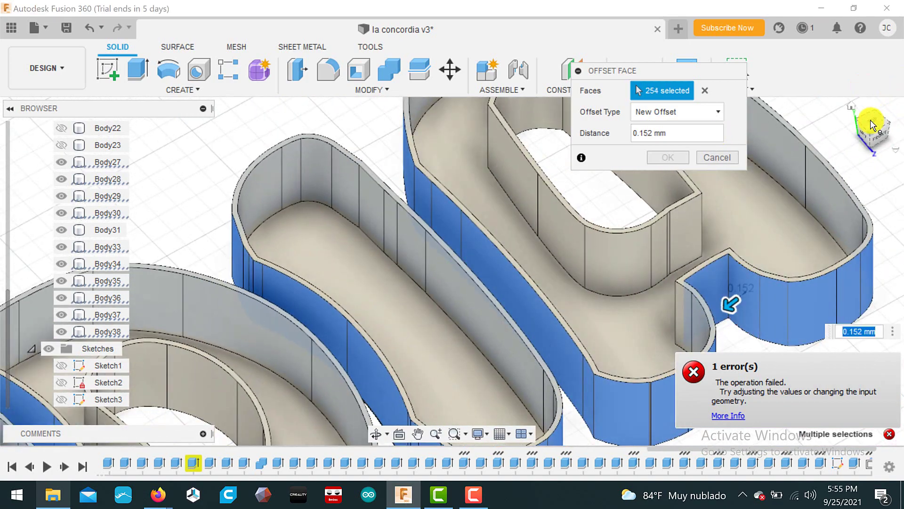
Orbit around the whole lettering to check for missed faces, then select the Distance value.
mouse_move(871, 121)
middle_mouse_down("shift")
mouse_move(768, 117)
mouse_move(726, 105)
mouse_move(520, 115)
mouse_move(500, 129)
middle_mouse_up("shift")
scroll(728, 236, "down", 3)
scroll(728, 233, "down", 3)
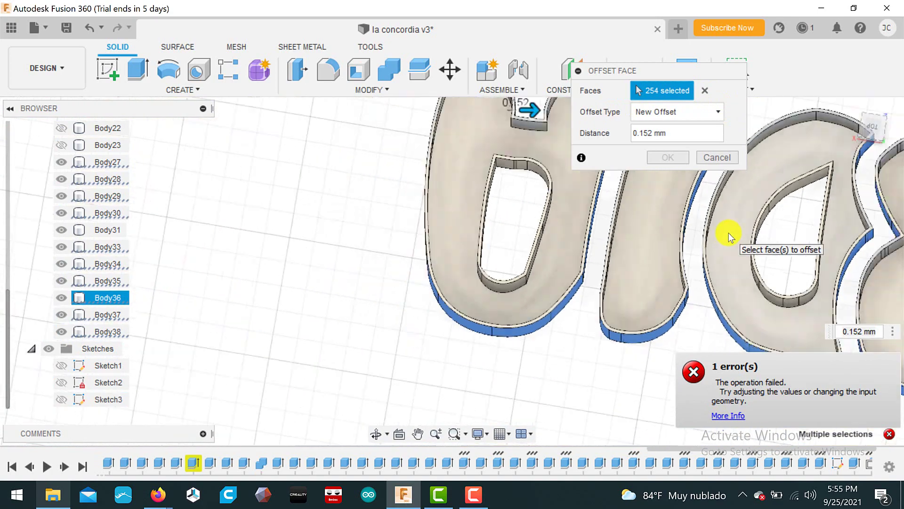
scroll(730, 231, "down", 2)
scroll(730, 236, "down", 3)
middle_click_drag(679, 256, 461, 234)
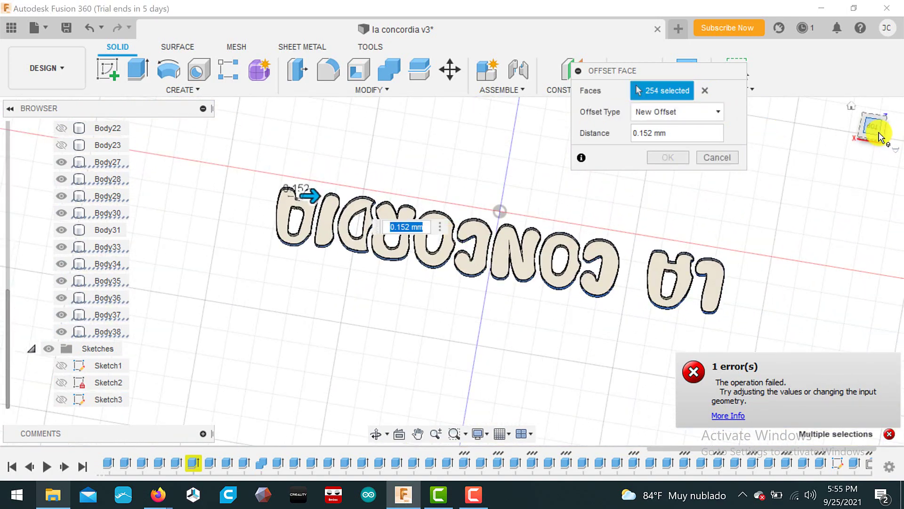
mouse_move(868, 125)
left_mouse_down()
mouse_move(887, 105)
mouse_move(863, 40)
mouse_move(757, 95)
mouse_move(676, 115)
mouse_move(868, 137)
left_mouse_up()
left_click_drag(664, 132, 623, 139)
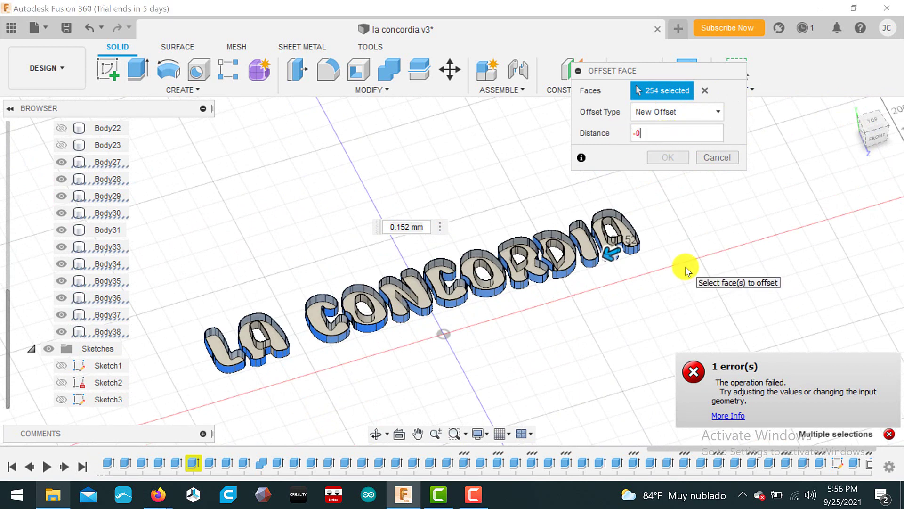
Enter an offset Distance of -0.3 mm.
type("-0.")
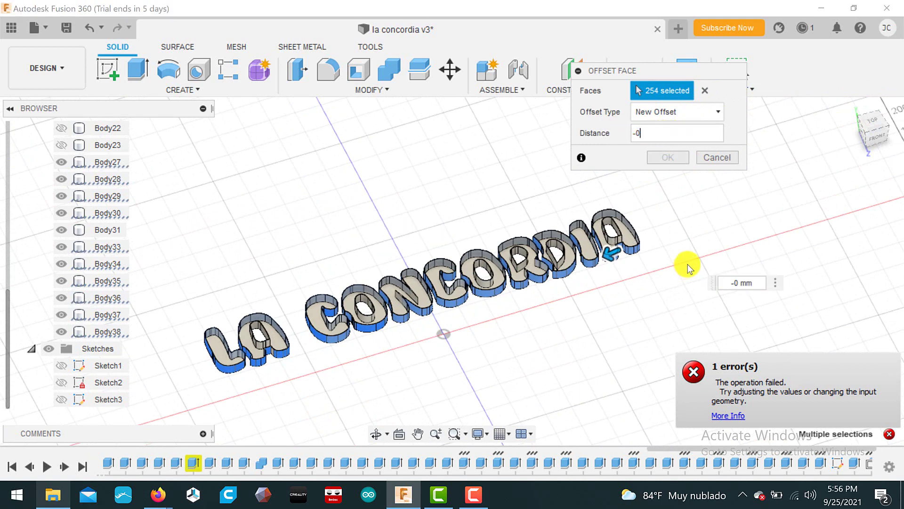
type("3")
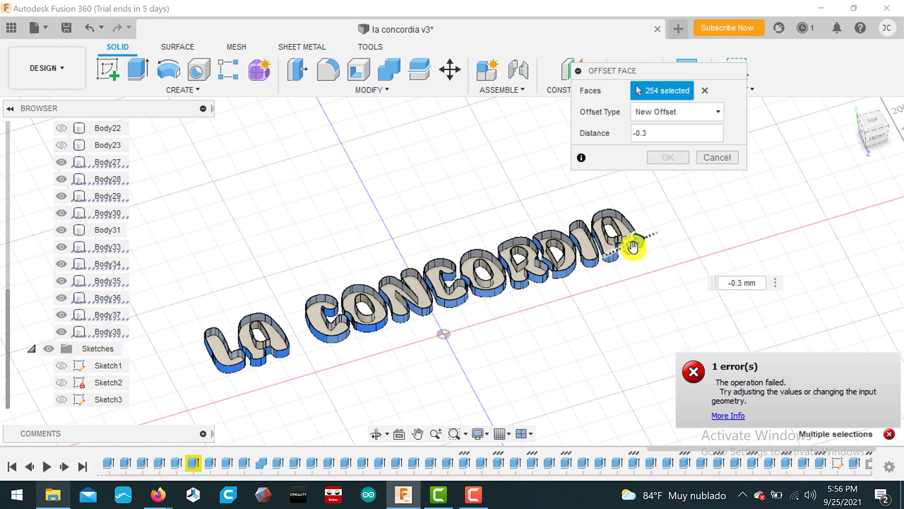
scroll(629, 245, "up", 2)
scroll(629, 246, "up", 3)
scroll(629, 246, "up", 3)
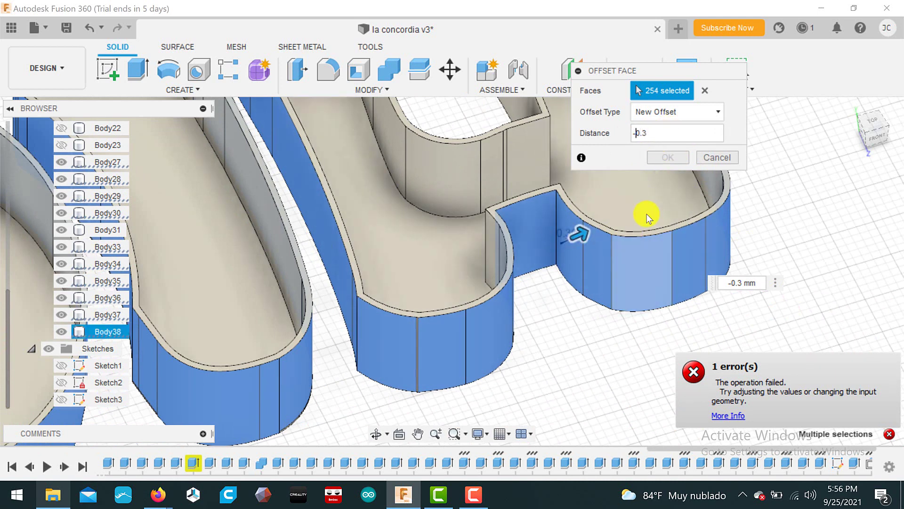
scroll(424, 348, "up", 1)
scroll(424, 347, "up", 1)
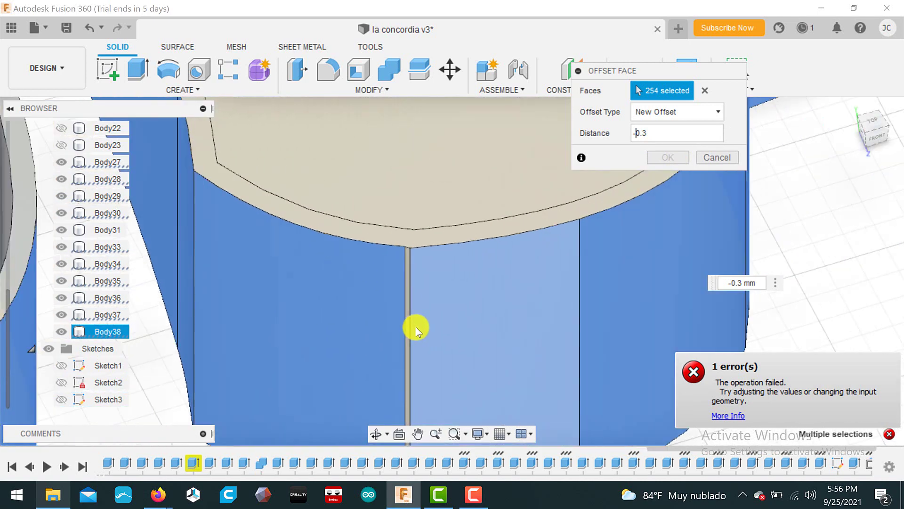
Add the last missing wall face and adjust the offset distance with the on-model arrow.
left_click(406, 319)
scroll(491, 323, "up", 1)
scroll(491, 323, "down", 3)
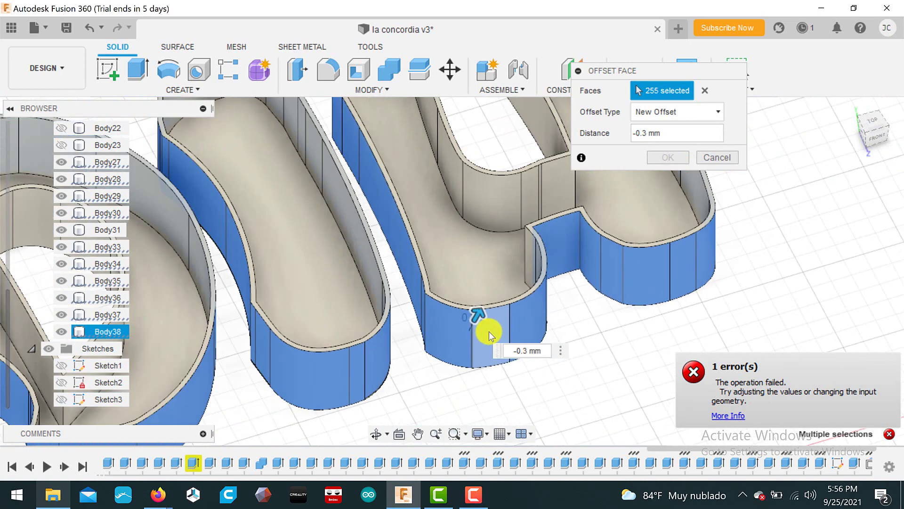
scroll(488, 331, "down", 2)
scroll(495, 339, "down", 2)
mouse_move(471, 360)
middle_mouse_down()
mouse_move(520, 272)
mouse_move(560, 239)
middle_mouse_up()
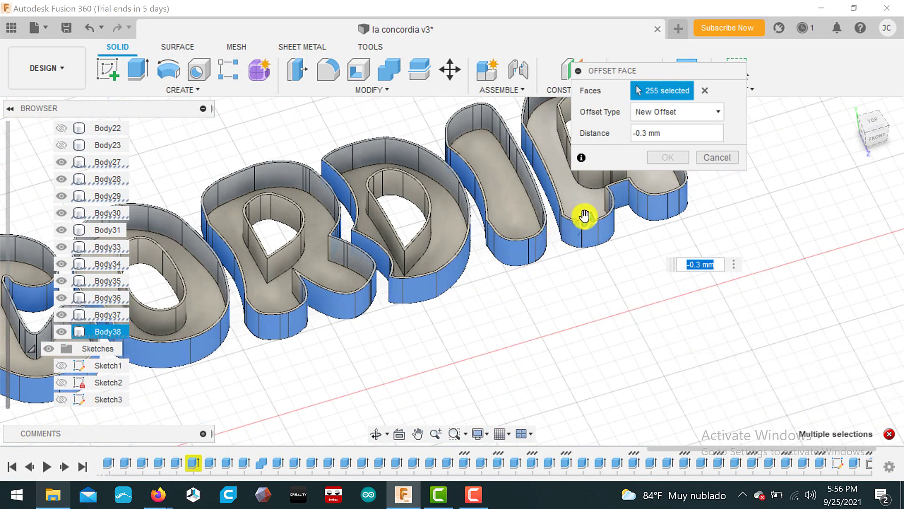
left_click_drag(585, 216, 591, 243)
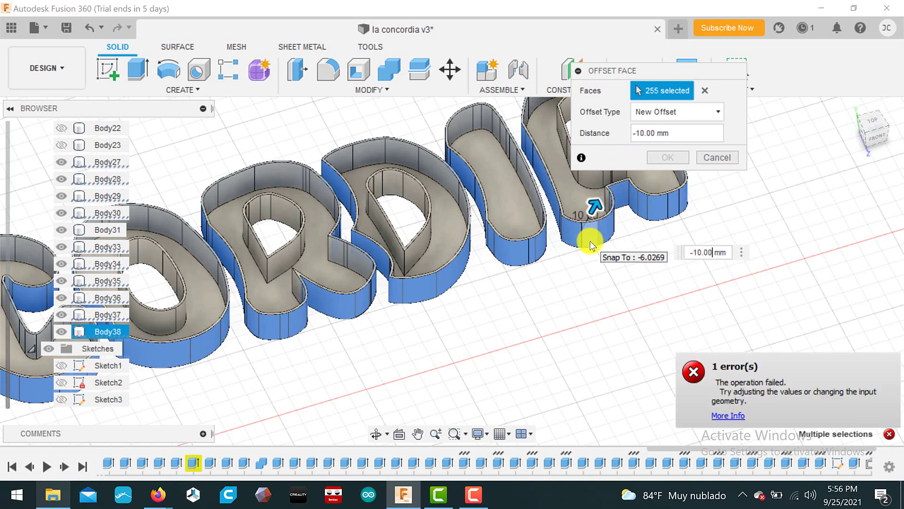
key("BackSpace")
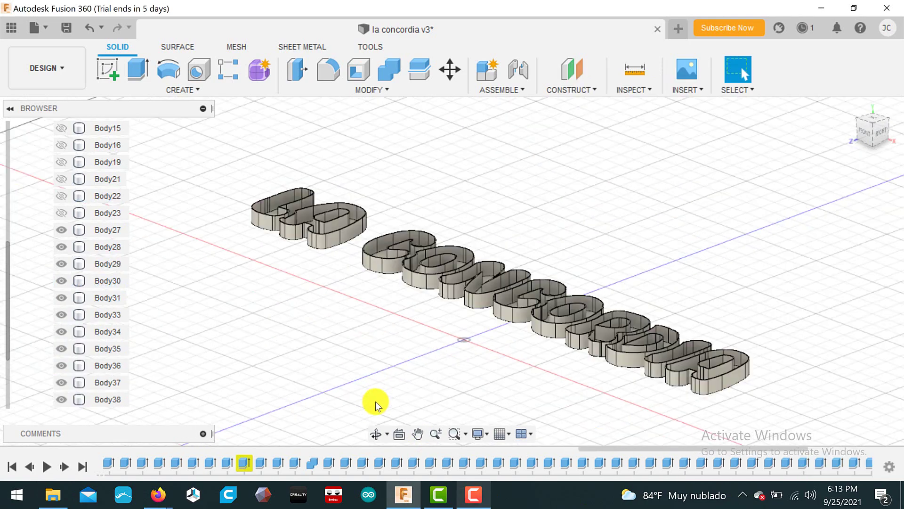
left_click(376, 434)
mouse_move(397, 315)
left_mouse_down()
mouse_move(471, 301)
mouse_move(456, 294)
mouse_move(426, 307)
mouse_move(436, 298)
mouse_move(314, 237)
left_mouse_up()
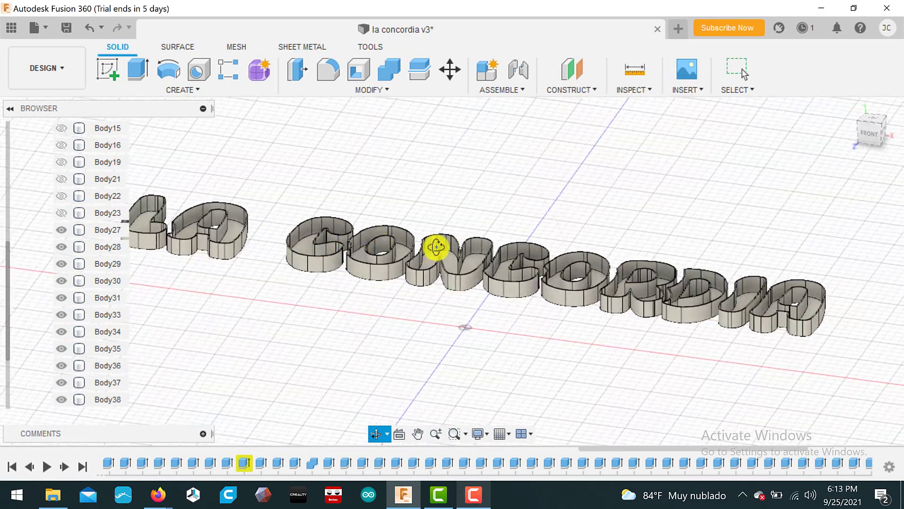